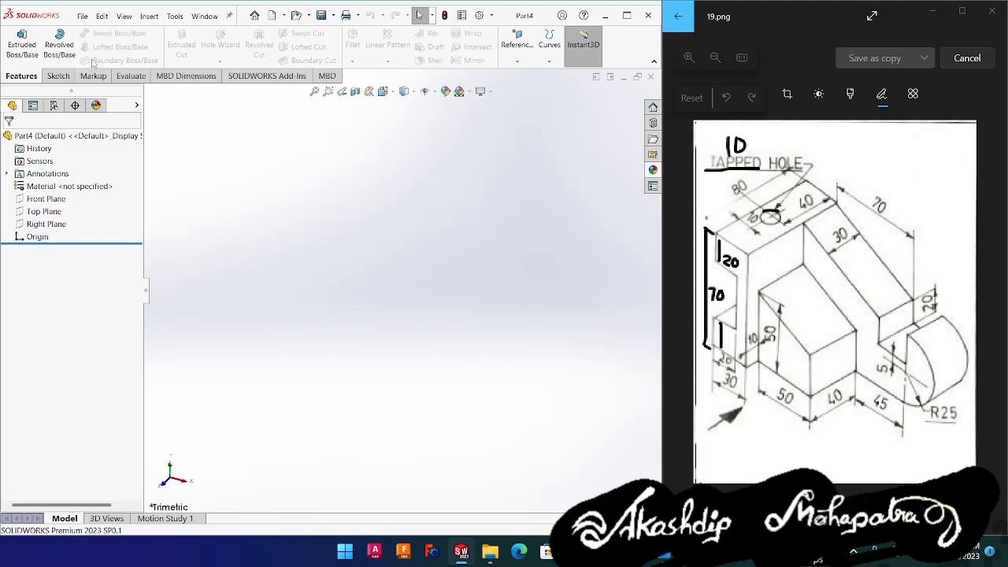
- Start a new sketch on the Front Plane
{"action": "left_click", "coordinate": [59, 76]}
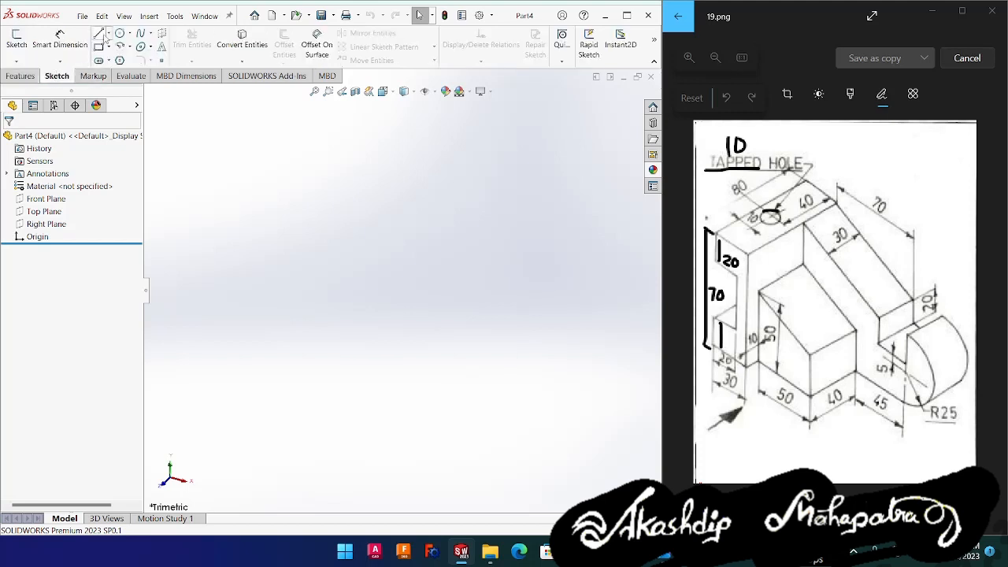
{"action": "left_click", "coordinate": [16, 40]}
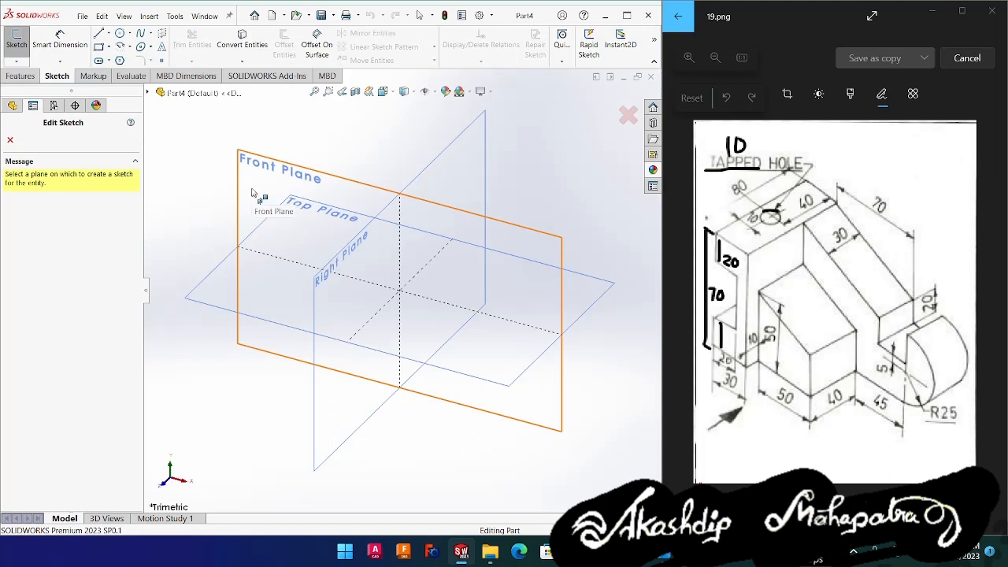
{"action": "left_click", "coordinate": [252, 192]}
- Draw infinite-length horizontal and vertical construction lines through the origin
{"action": "key", "text": "l"}
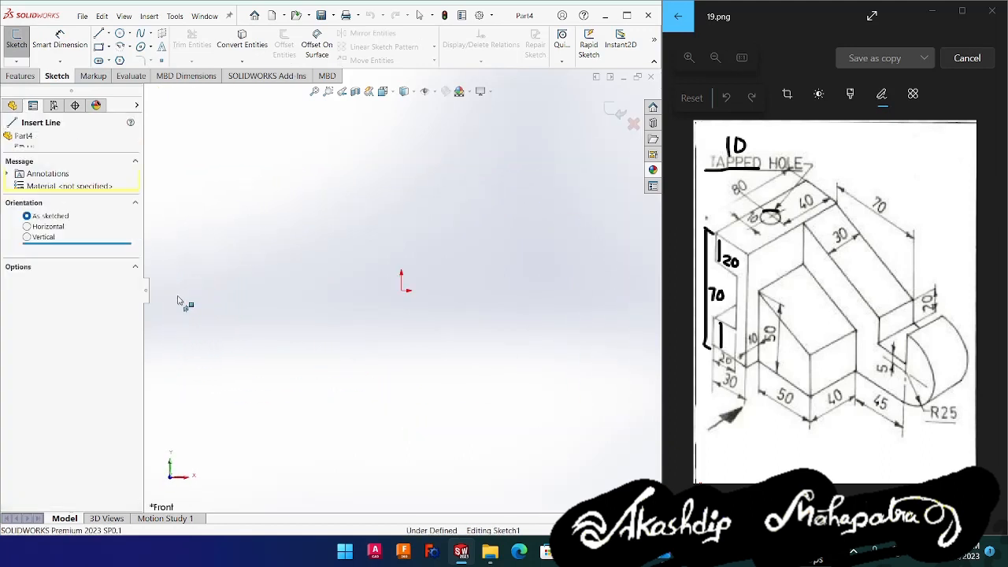
{"action": "left_click", "coordinate": [63, 284]}
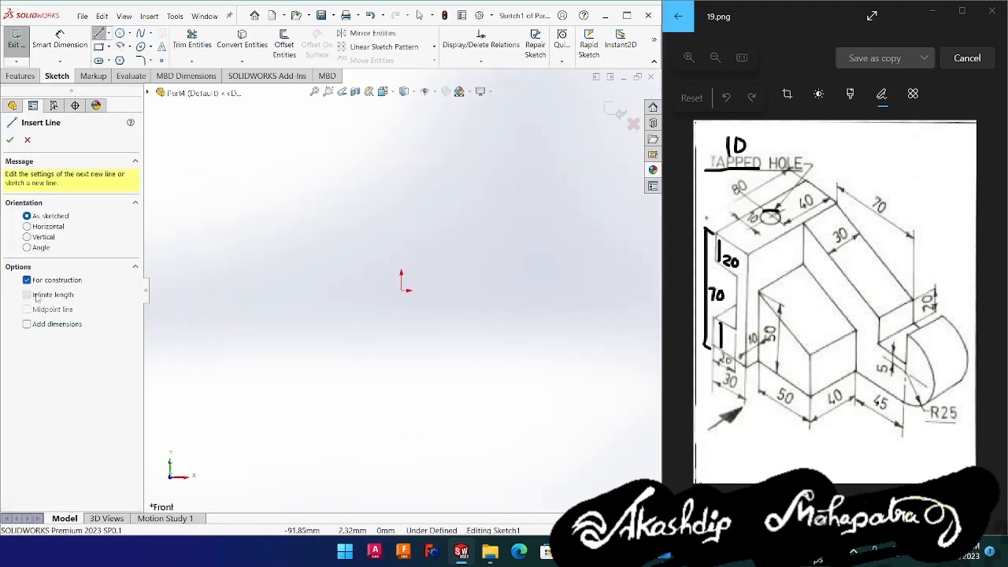
{"action": "left_click", "coordinate": [36, 296]}
{"action": "left_click", "coordinate": [402, 290]}
{"action": "left_click", "coordinate": [469, 293]}
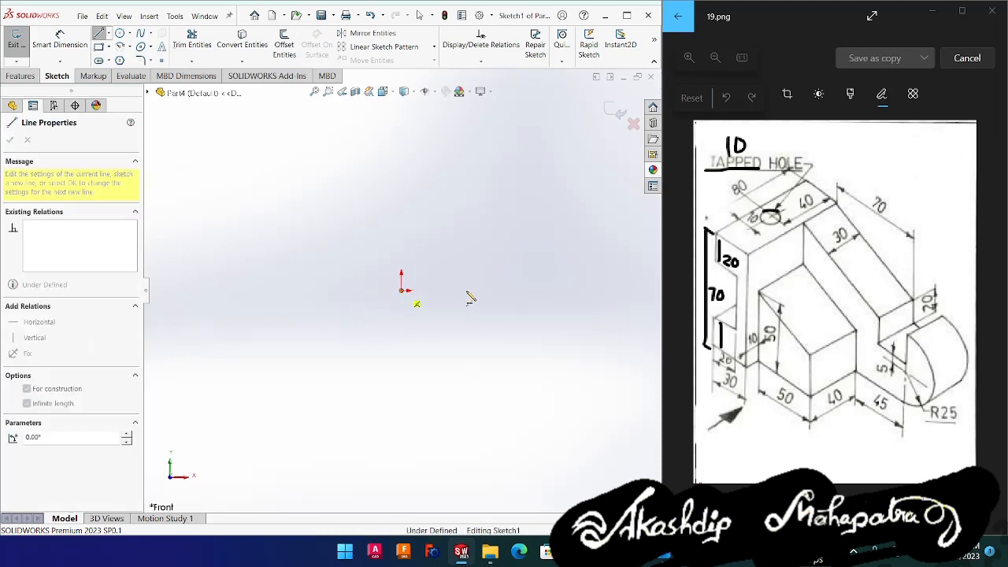
{"action": "left_click", "coordinate": [403, 291]}
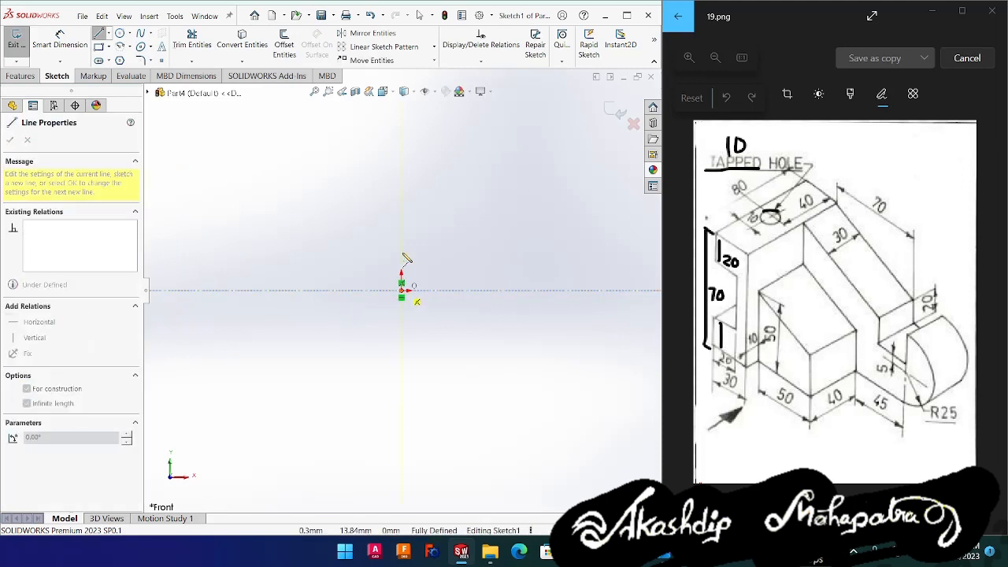
{"action": "left_click", "coordinate": [409, 249]}
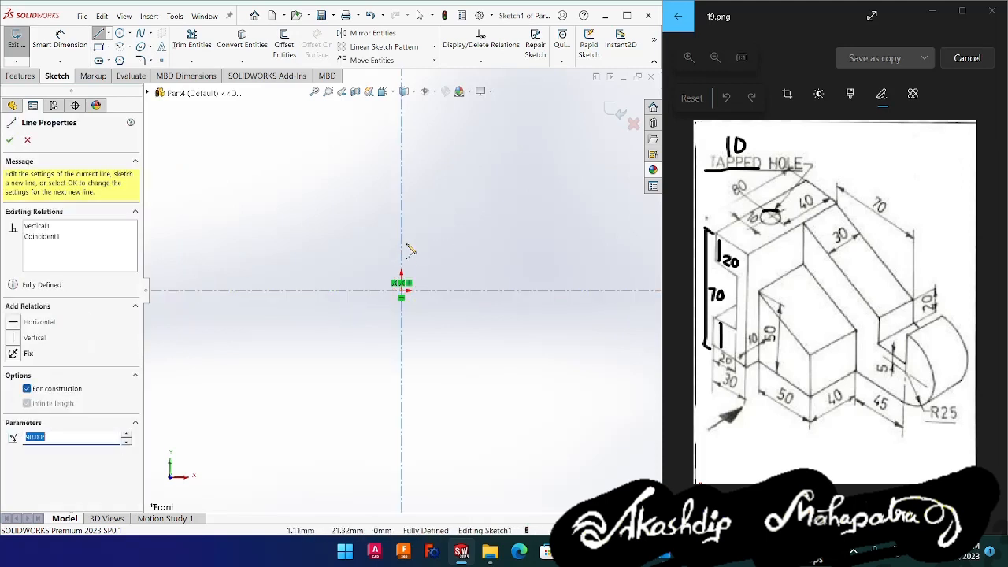
{"action": "left_click", "coordinate": [10, 139]}
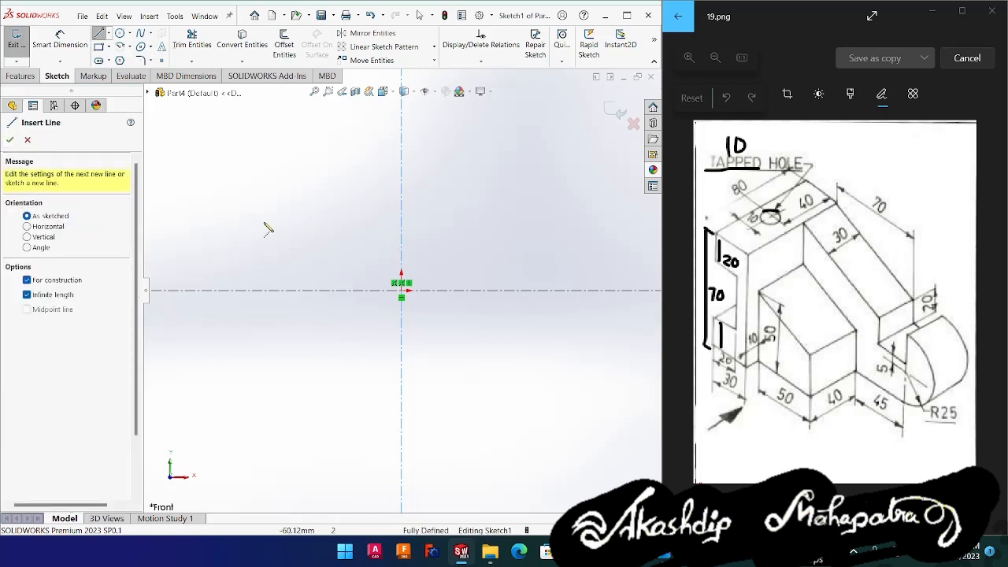
- With construction and infinite length off, sketch a closed C-shaped upright about 20 mm wide, notched on the side away from the origin
{"action": "left_click", "coordinate": [26, 295]}
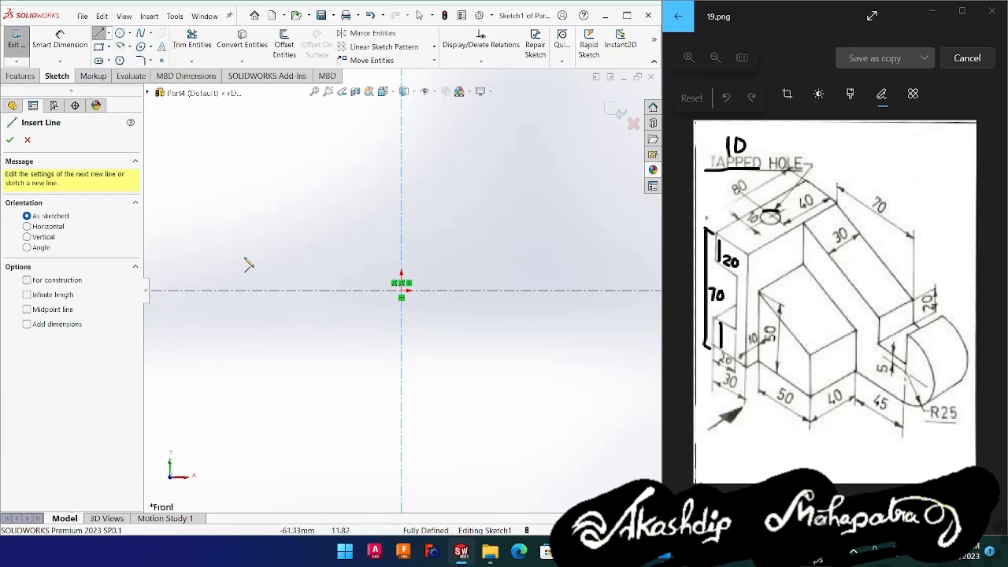
{"action": "left_click", "coordinate": [245, 189]}
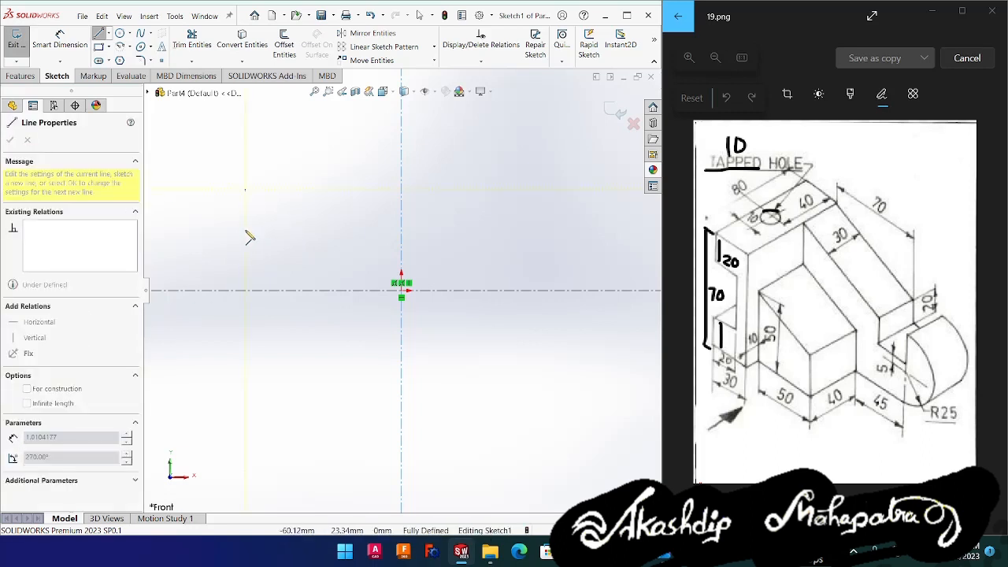
{"action": "left_click", "coordinate": [245, 229]}
{"action": "left_click", "coordinate": [269, 230]}
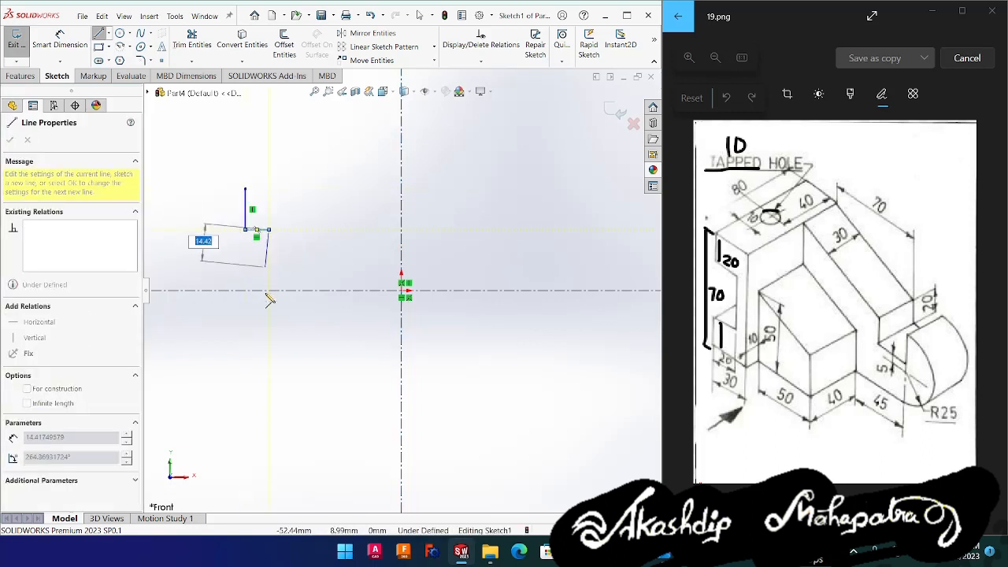
{"action": "left_click", "coordinate": [268, 346]}
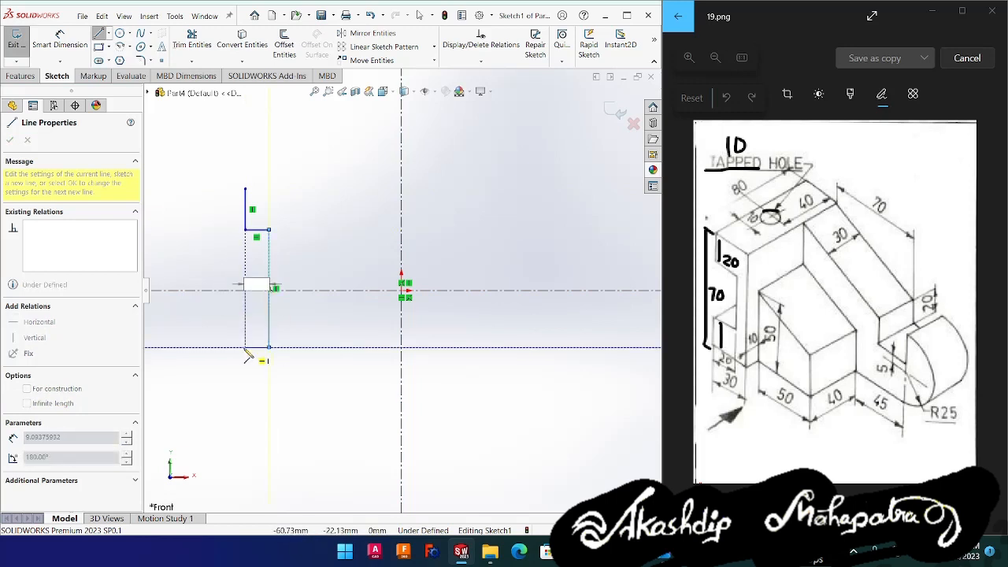
{"action": "left_click", "coordinate": [245, 346]}
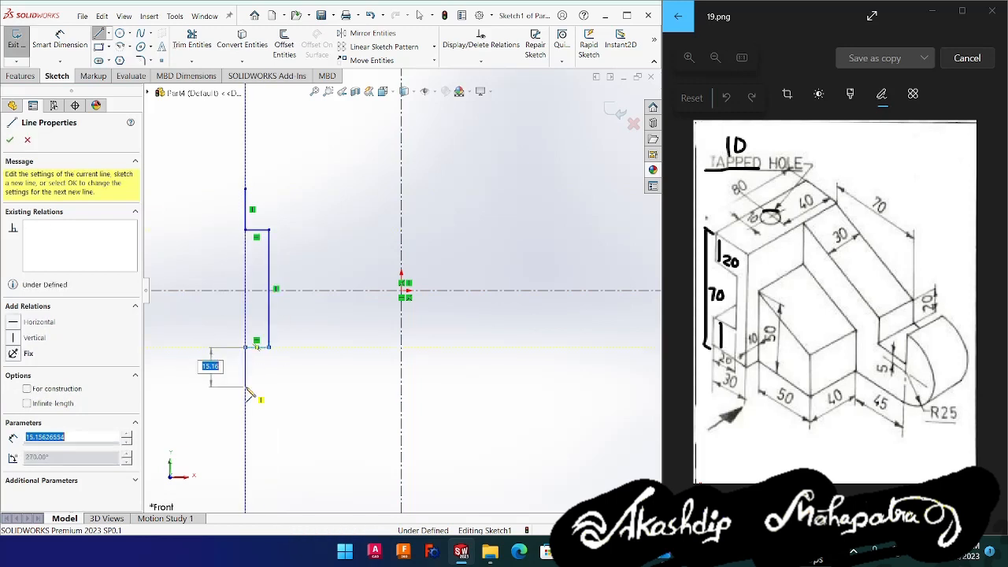
{"action": "left_click", "coordinate": [245, 386]}
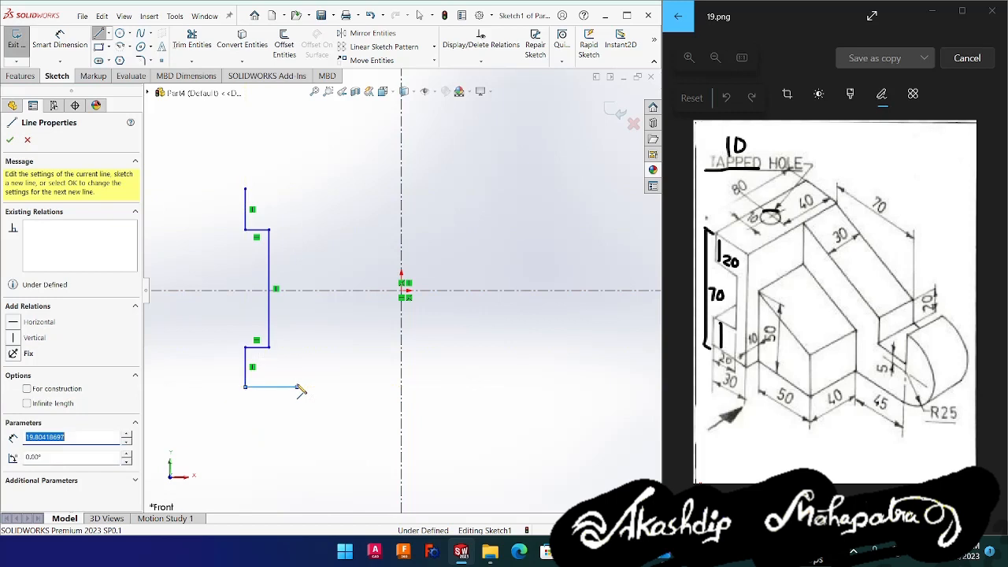
{"action": "left_click", "coordinate": [296, 385]}
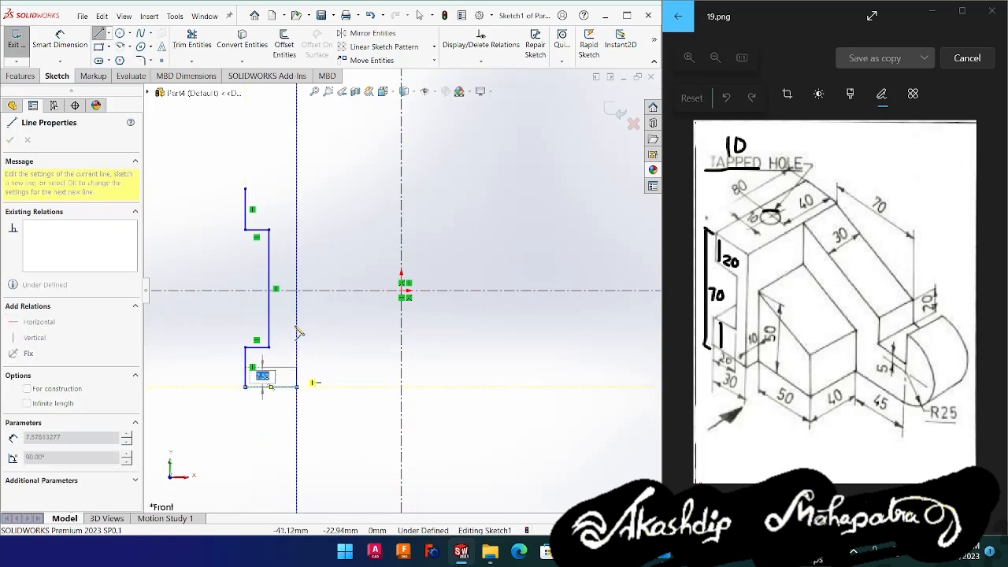
{"action": "left_click", "coordinate": [297, 189]}
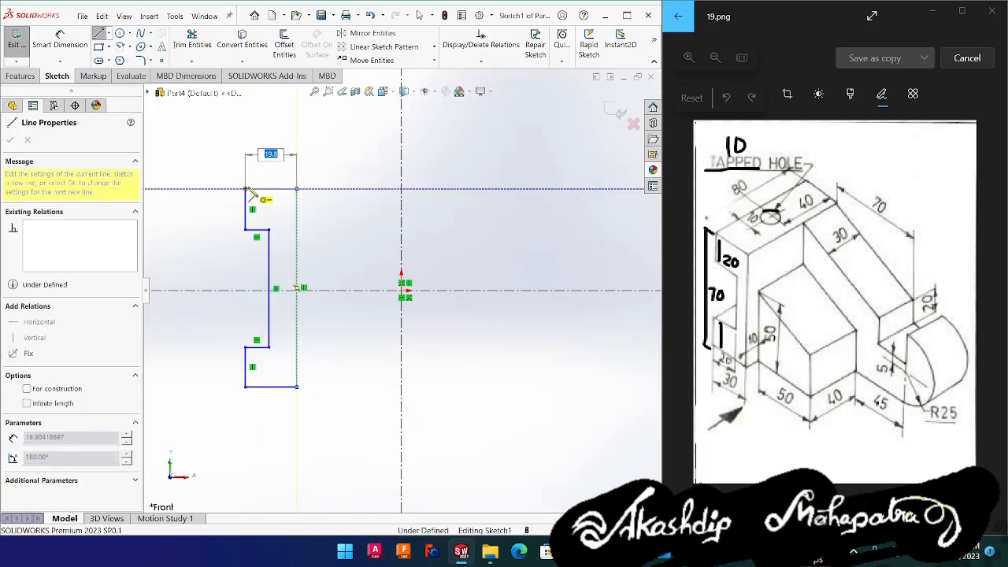
{"action": "left_click", "coordinate": [246, 189]}
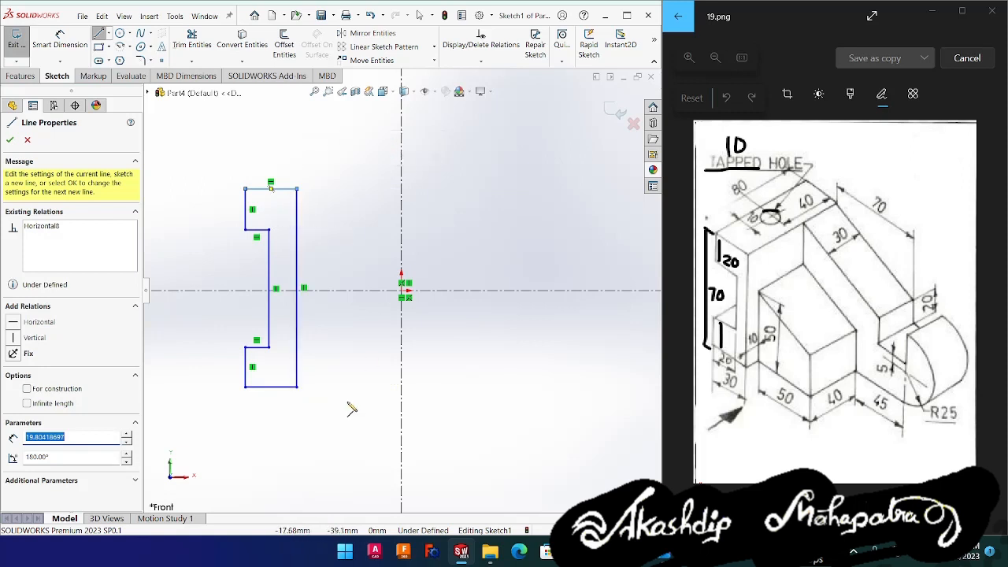
- Extend a horizontal base line about 99 mm from the upright's lower inner corner and end it with a tangent semicircular arc of about 17 mm radius
{"action": "right_click_drag", "start_coordinate": [350, 346], "coordinate": [325, 368]}
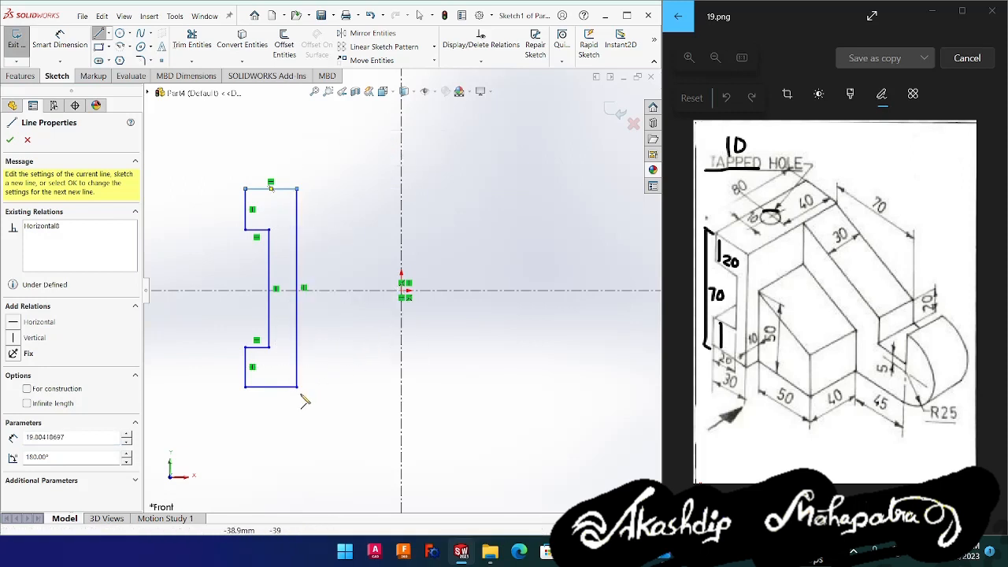
{"action": "left_click", "coordinate": [297, 388]}
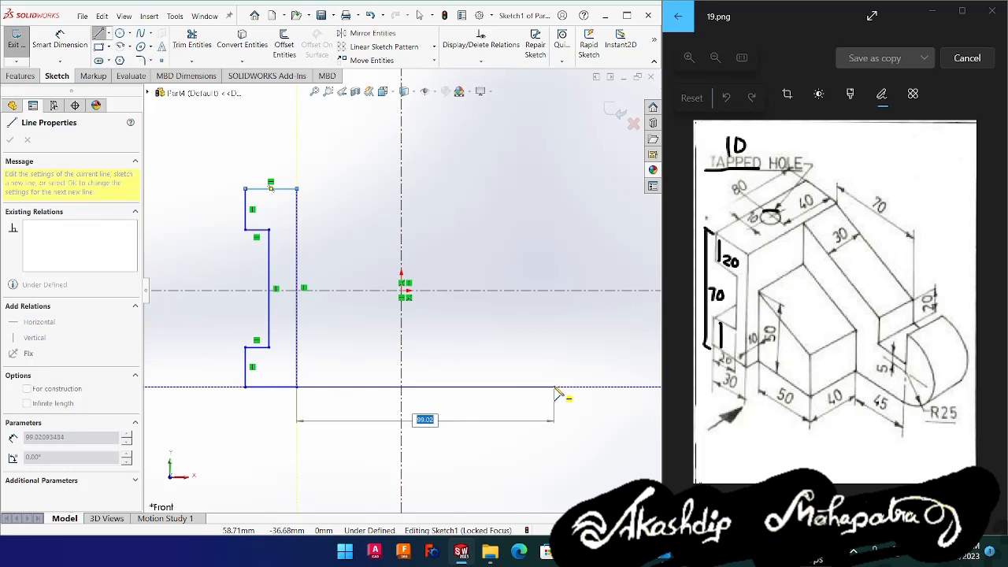
{"action": "left_click", "coordinate": [555, 389]}
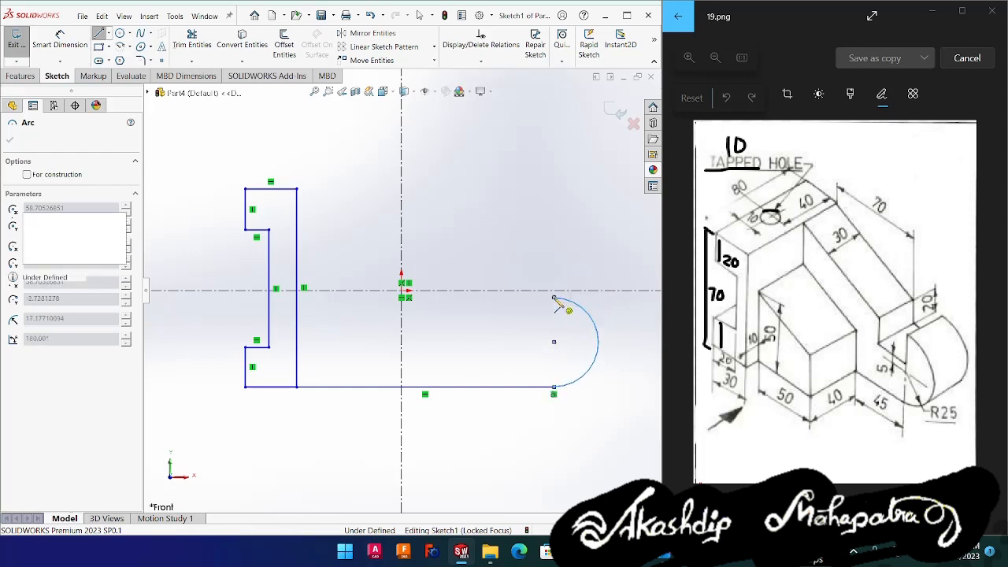
{"action": "left_click", "coordinate": [554, 299]}
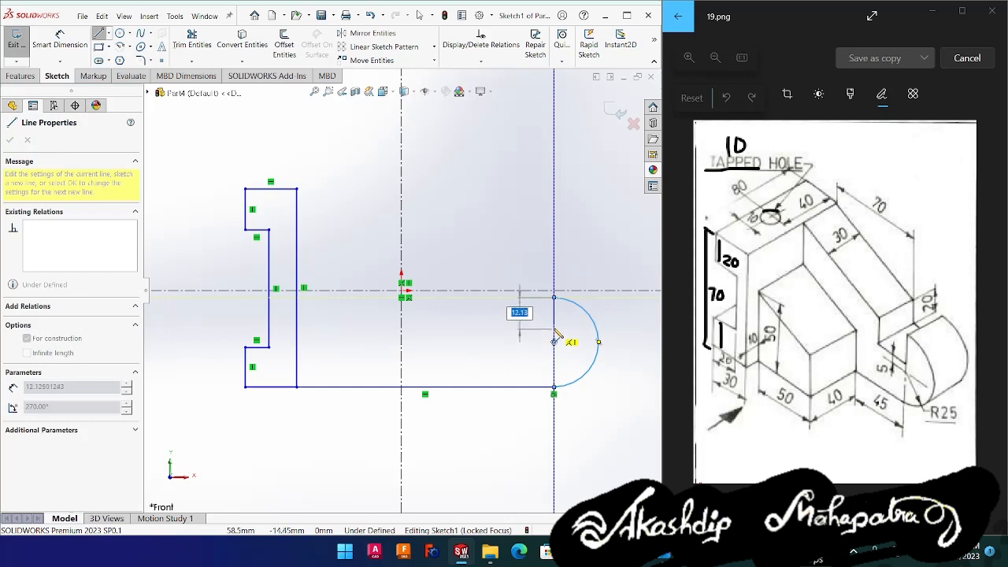
- Close the outline from the arc's end with a stepped notch and a sloping line to the upright's top corner, then make these lines non-construction
{"action": "left_click", "coordinate": [554, 332]}
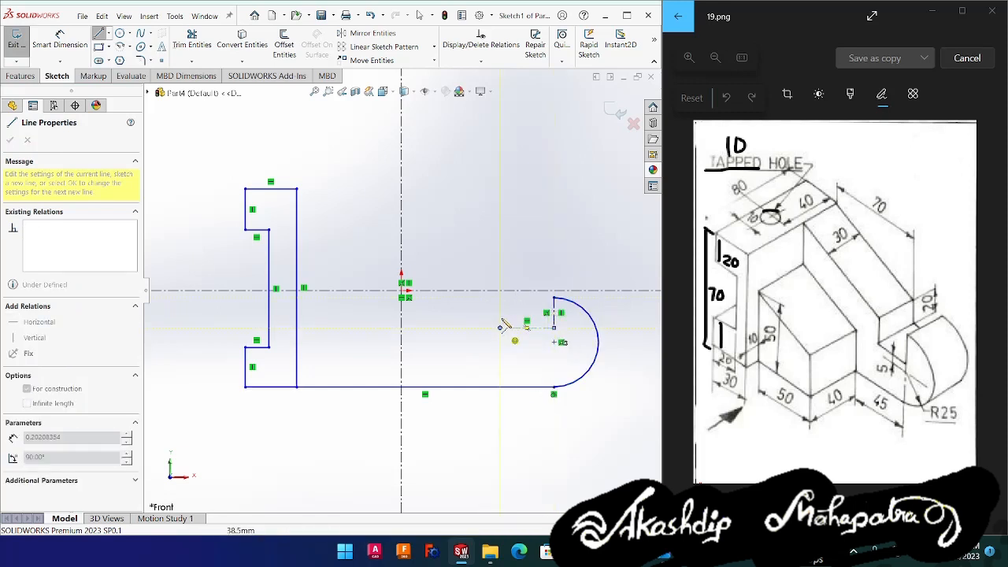
{"action": "left_click", "coordinate": [499, 327]}
{"action": "left_click", "coordinate": [499, 282]}
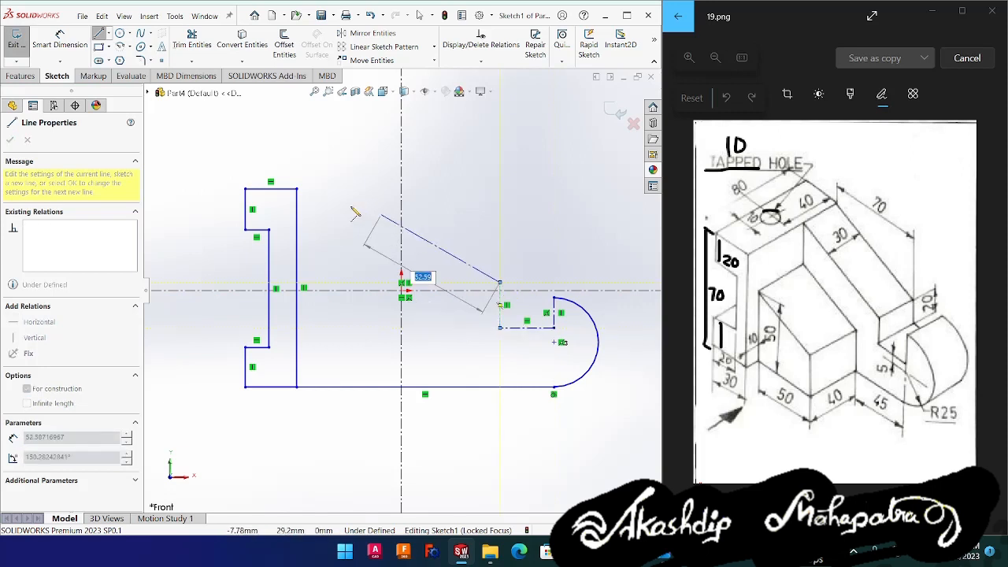
{"action": "left_click", "coordinate": [298, 189]}
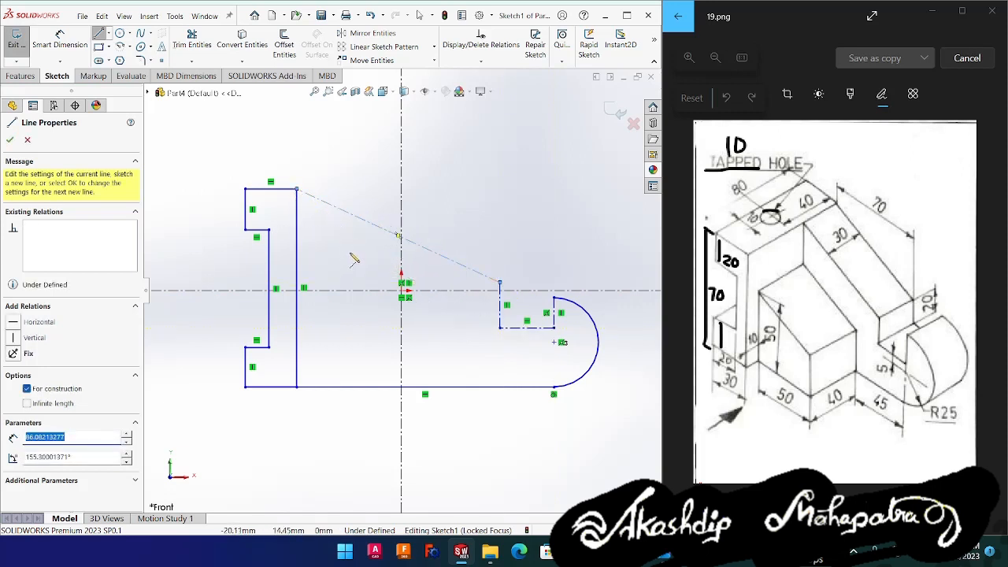
{"action": "key", "text": "Escape"}
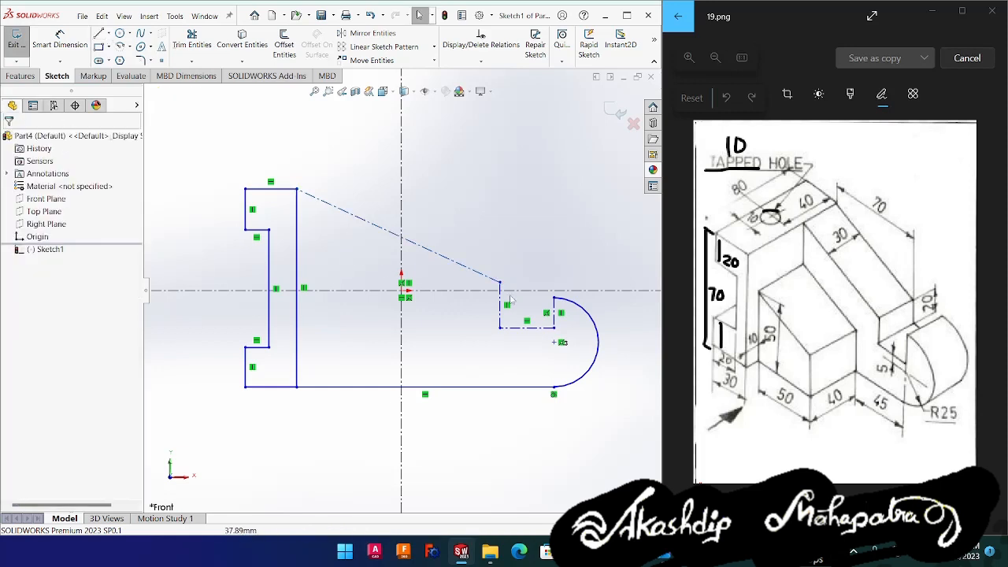
{"action": "mouse_move", "coordinate": [287, 146]}
{"action": "left_mouse_down"}
{"action": "mouse_move", "coordinate": [395, 272]}
{"action": "mouse_move", "coordinate": [562, 340]}
{"action": "left_mouse_up"}
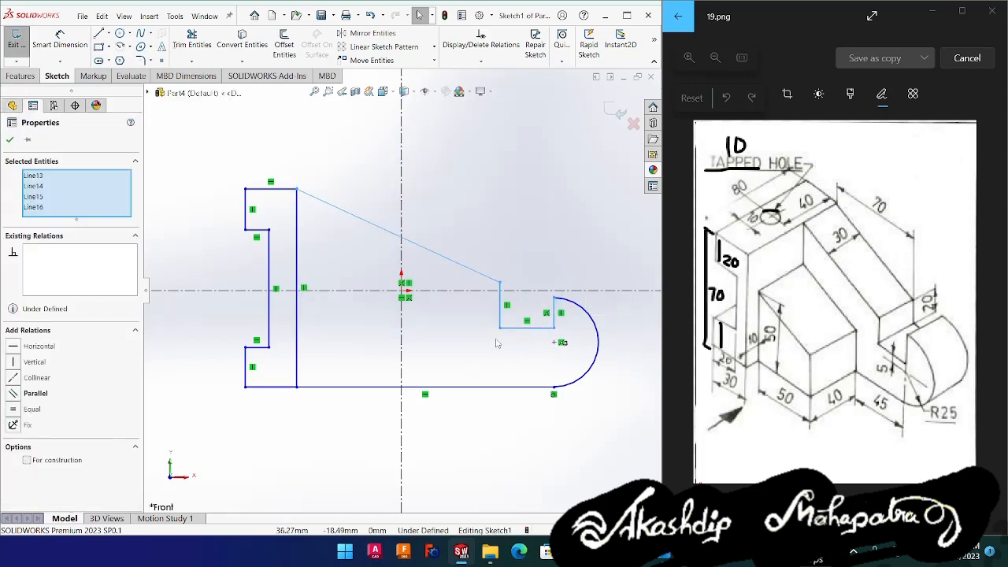
{"action": "key", "text": "Escape"}
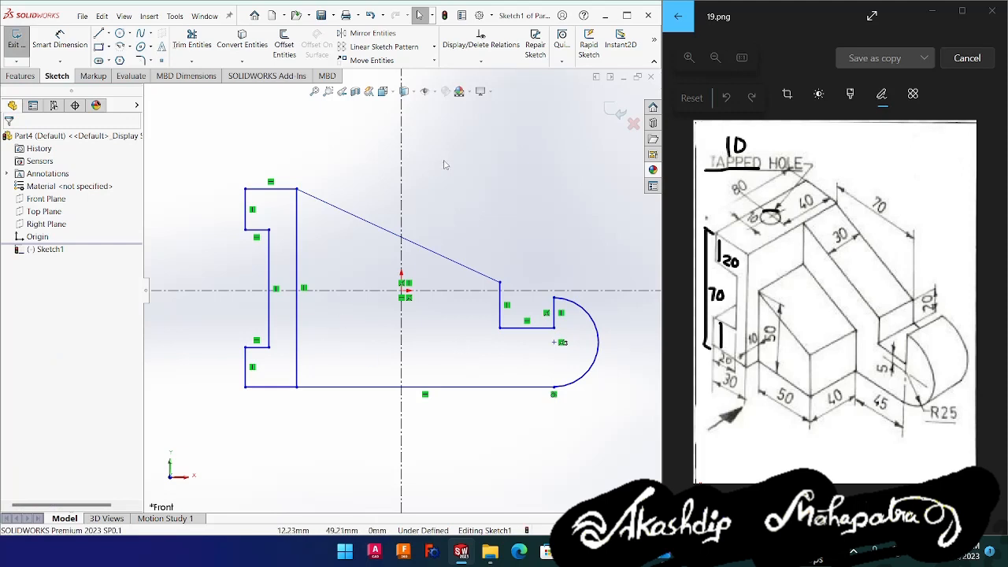
- Dimension the upright's short vertical edge above the notch at 20 mm
{"action": "right_click_drag", "start_coordinate": [465, 200], "coordinate": [446, 124]}
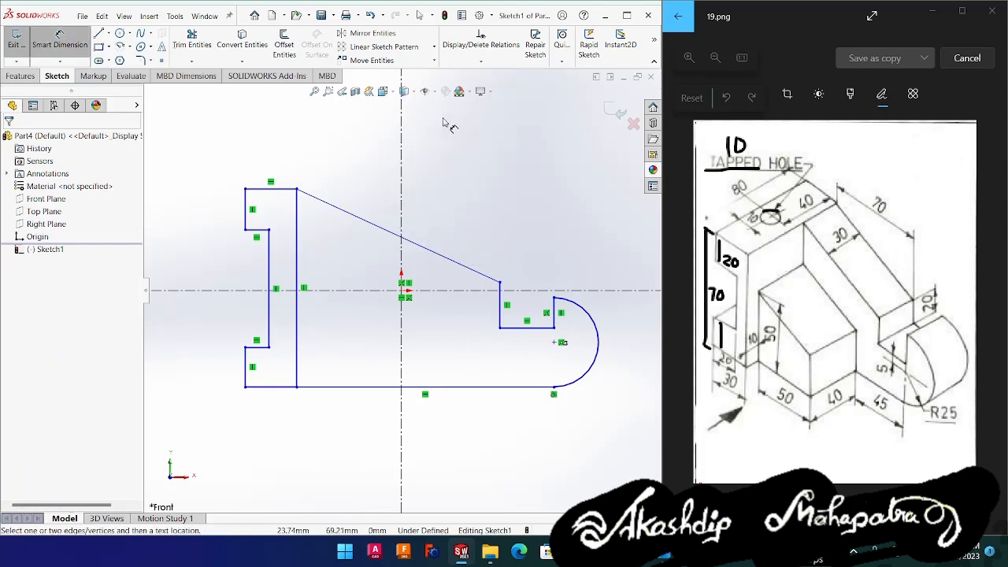
{"action": "left_click", "coordinate": [248, 223]}
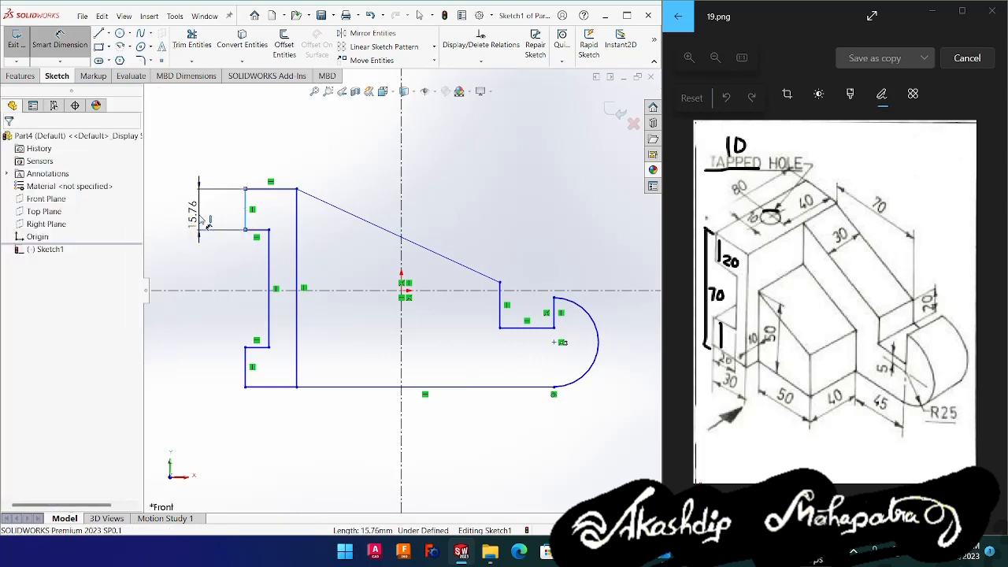
{"action": "left_click", "coordinate": [204, 221]}
{"action": "type", "text": "20"}
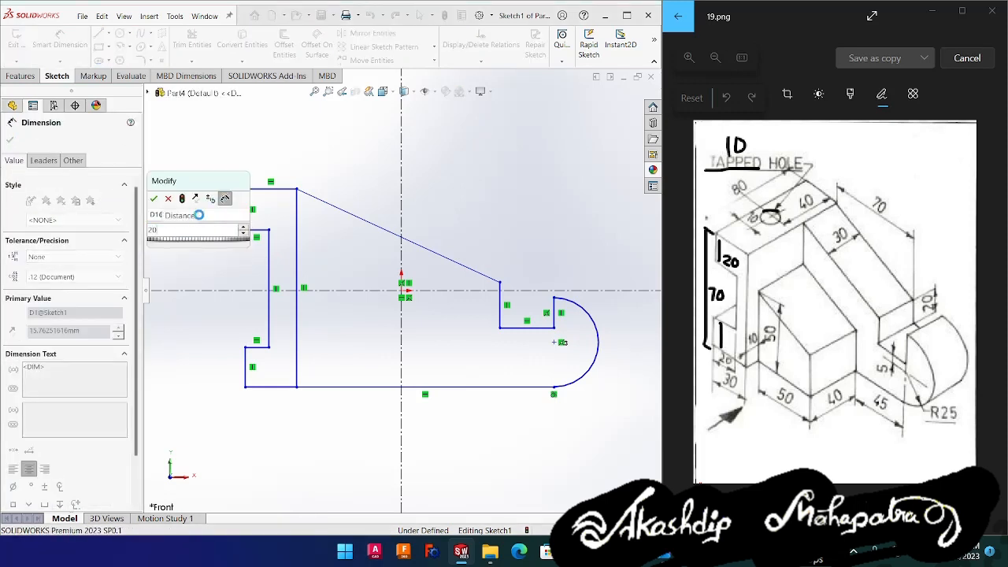
{"action": "key", "text": "Return"}
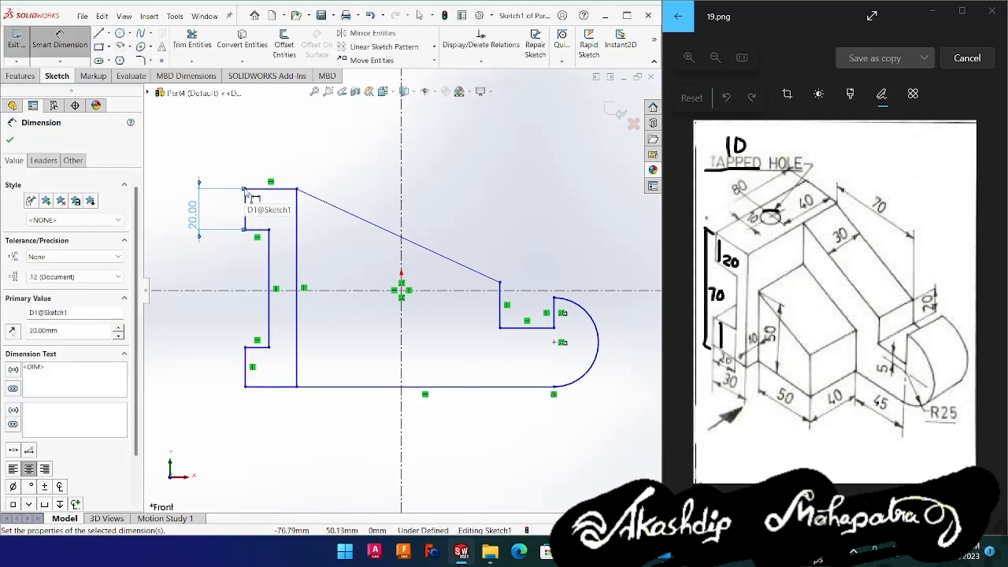
{"action": "key", "text": "Escape"}
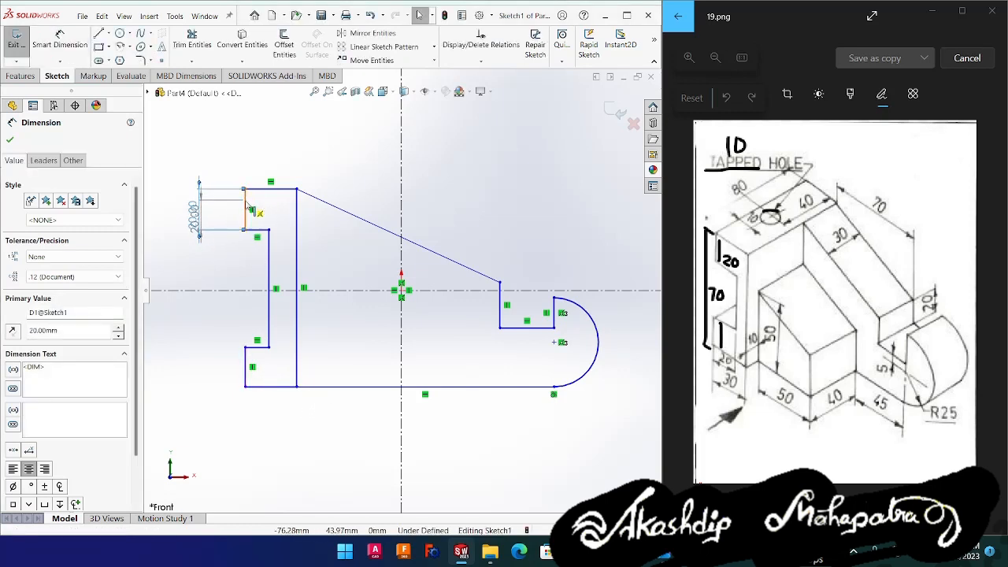
- Dimension the upright's overall height between its outer top and bottom corners at 70 mm
{"action": "left_click", "coordinate": [246, 386]}
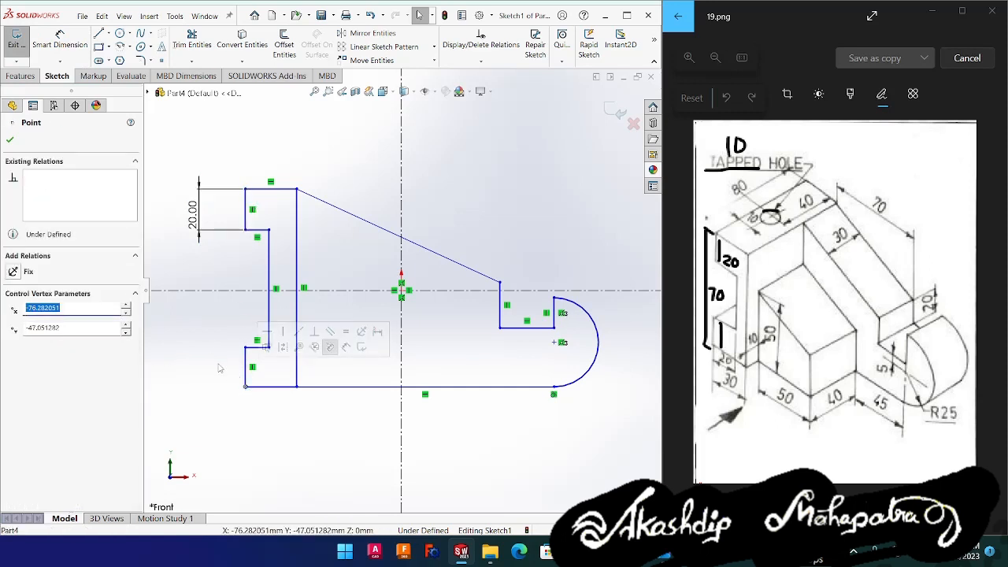
{"action": "right_click_drag", "start_coordinate": [221, 371], "coordinate": [220, 330]}
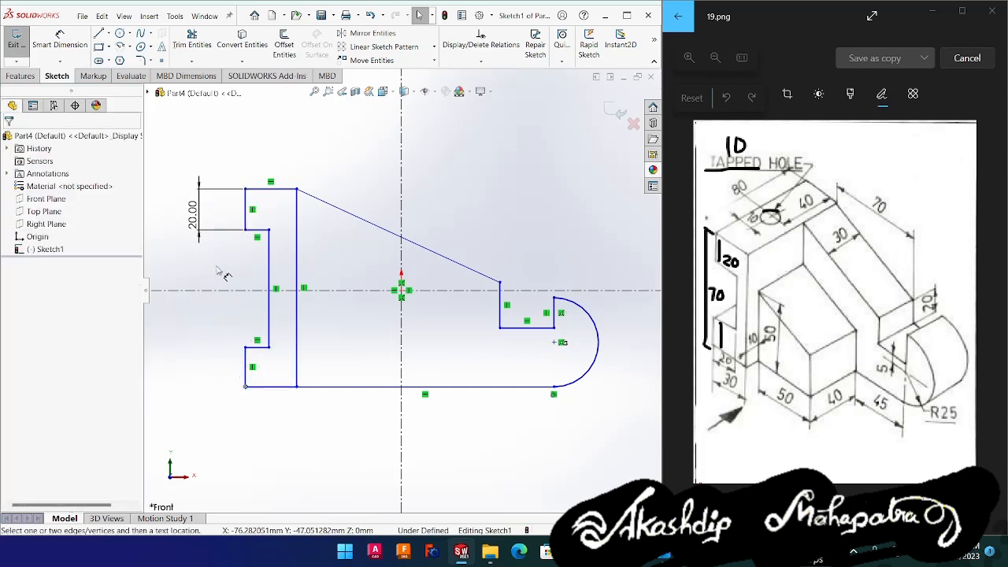
{"action": "left_click", "coordinate": [245, 385]}
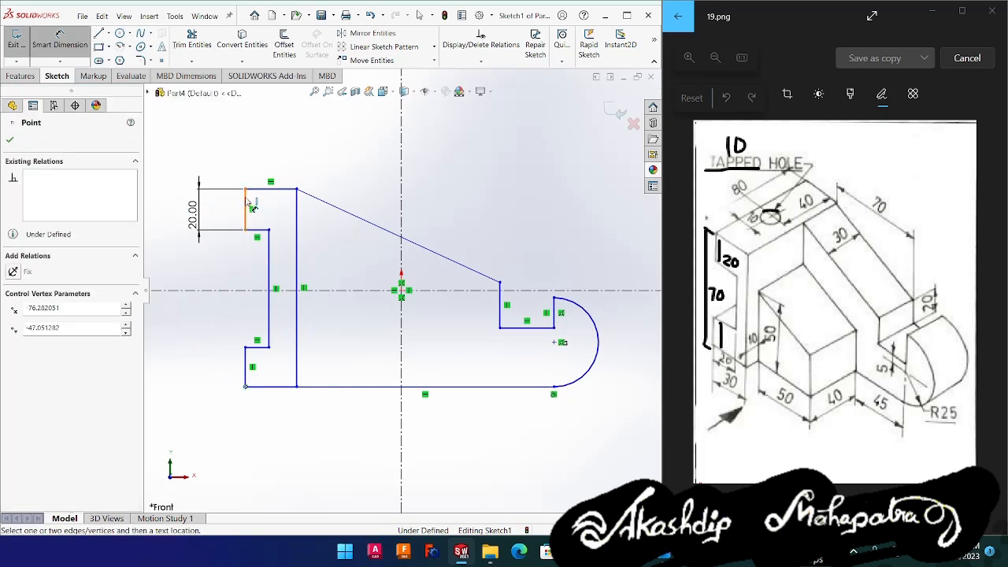
{"action": "left_click", "coordinate": [246, 189]}
{"action": "left_click", "coordinate": [202, 268]}
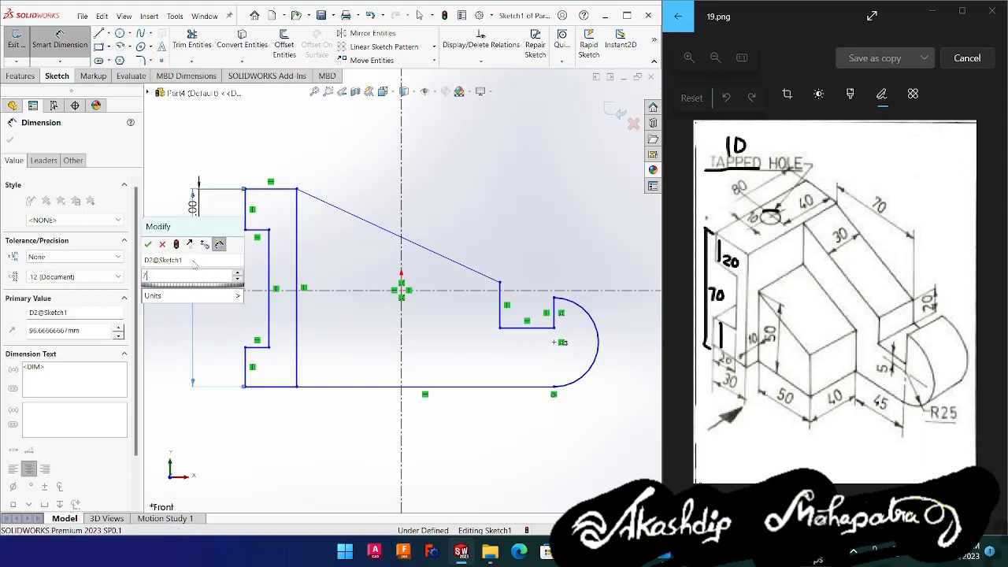
{"action": "type", "text": "70"}
{"action": "key", "text": "Return"}
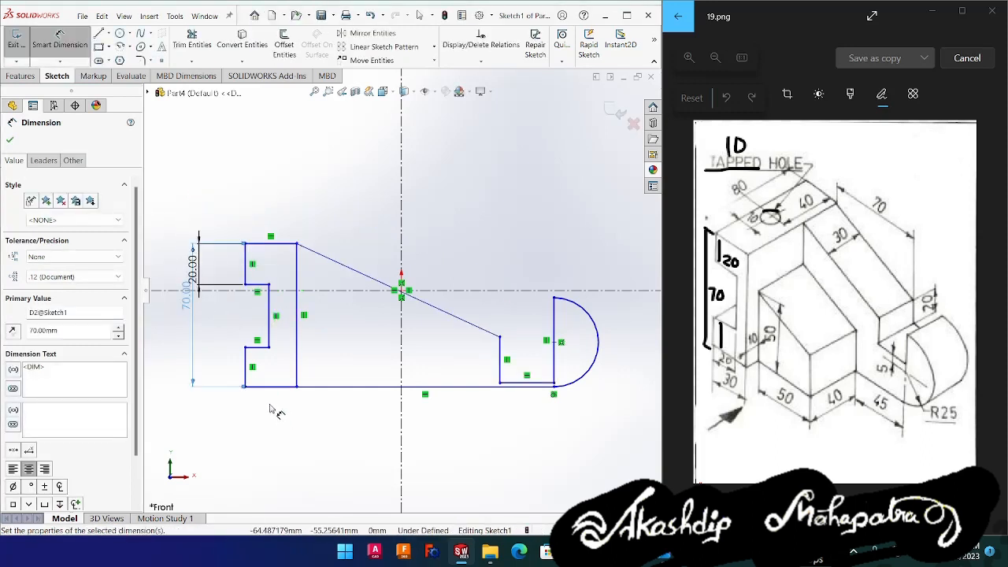
- Dimension the lower horizontal edge of the upright's notch at 20 mm
{"action": "left_click", "coordinate": [259, 348]}
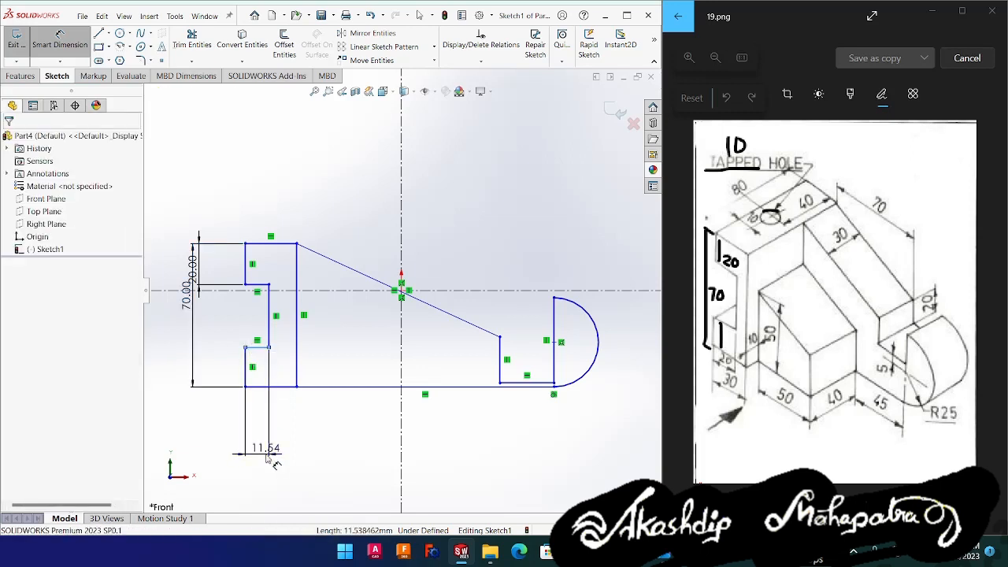
{"action": "left_click", "coordinate": [270, 459]}
{"action": "type", "text": "20"}
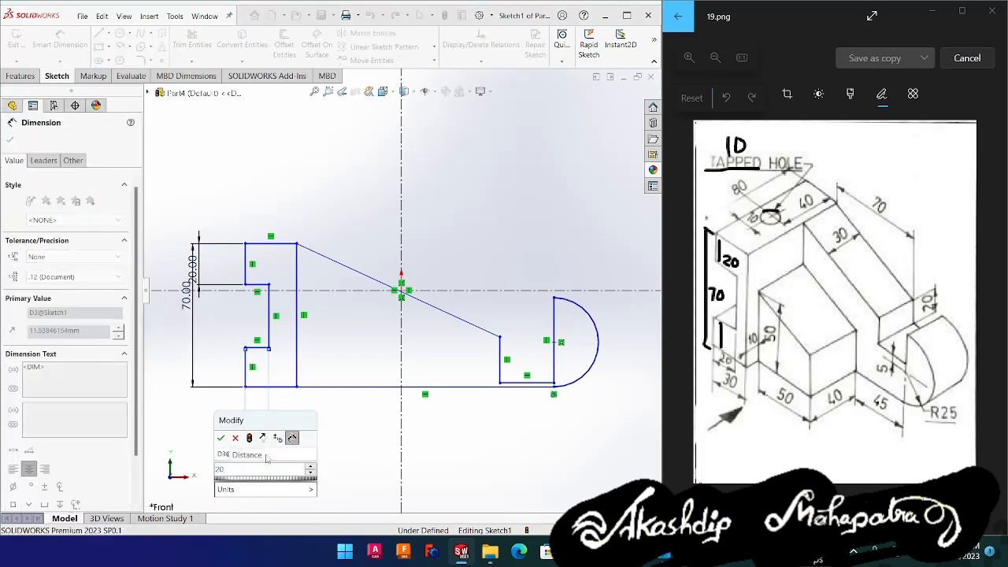
{"action": "key", "text": "Return"}
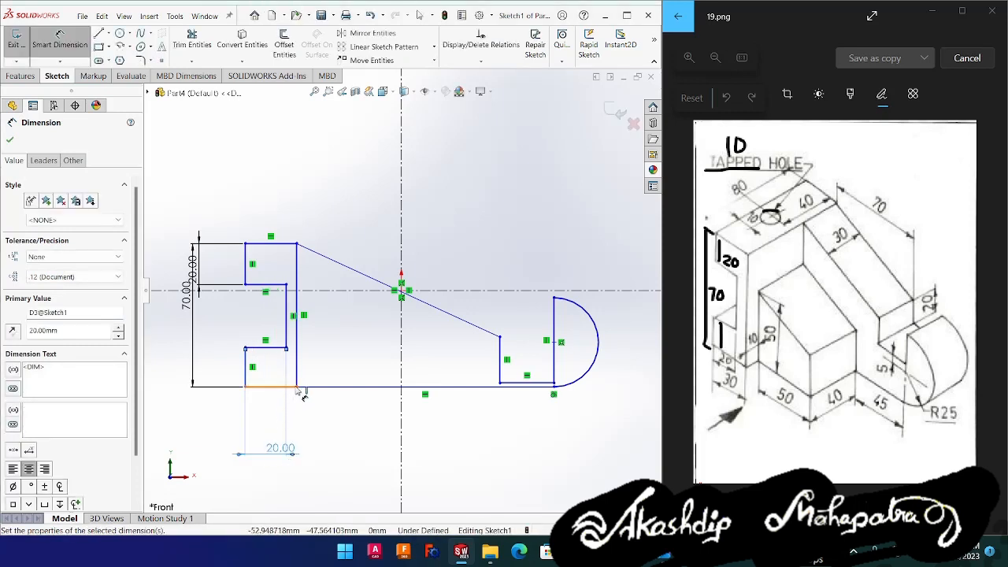
- Dimension the upright's overall width from its long vertical edge to the outer bottom corner at 30 mm
{"action": "left_click", "coordinate": [297, 382]}
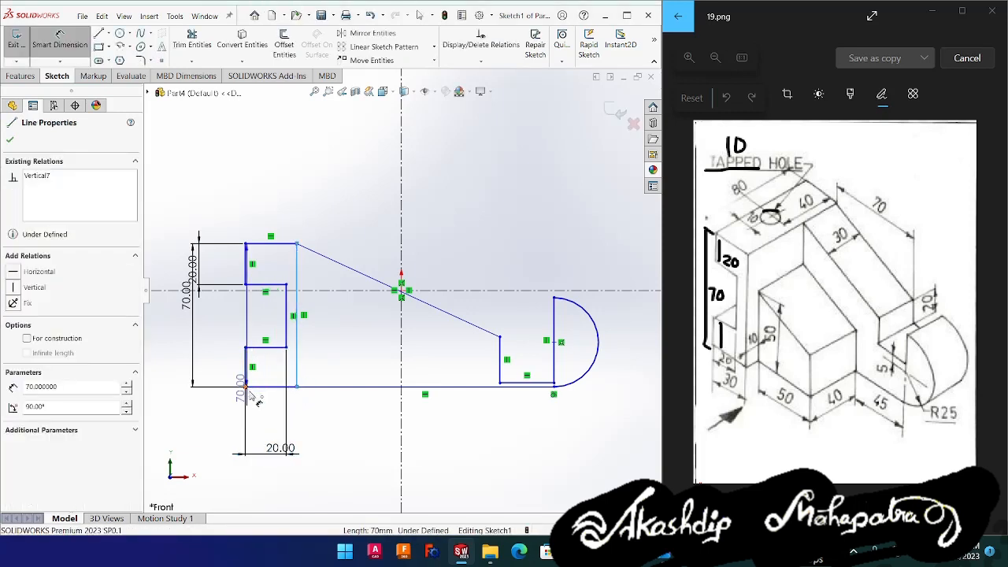
{"action": "left_click", "coordinate": [249, 391]}
{"action": "left_click", "coordinate": [273, 477]}
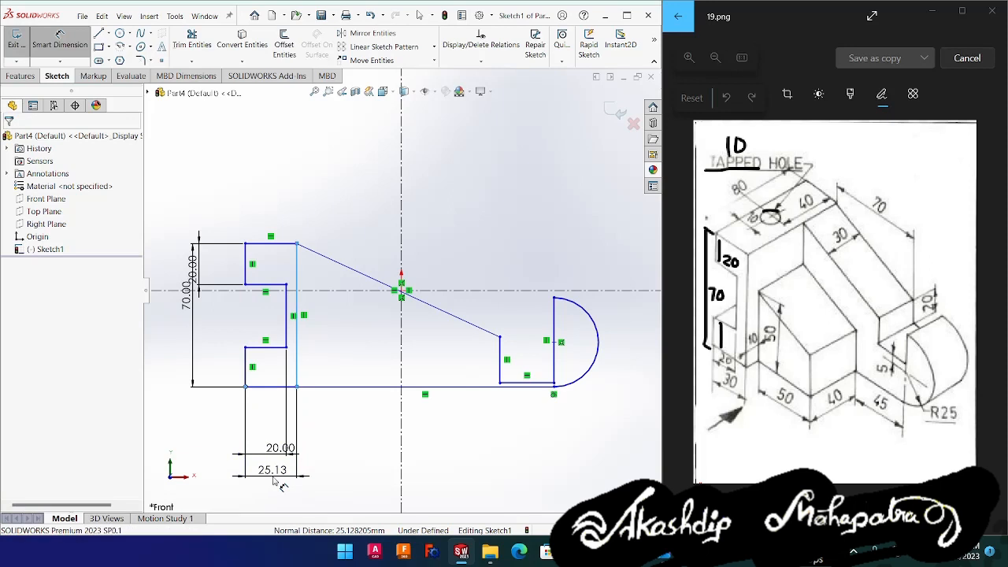
{"action": "left_click", "coordinate": [274, 480]}
{"action": "type", "text": "30"}
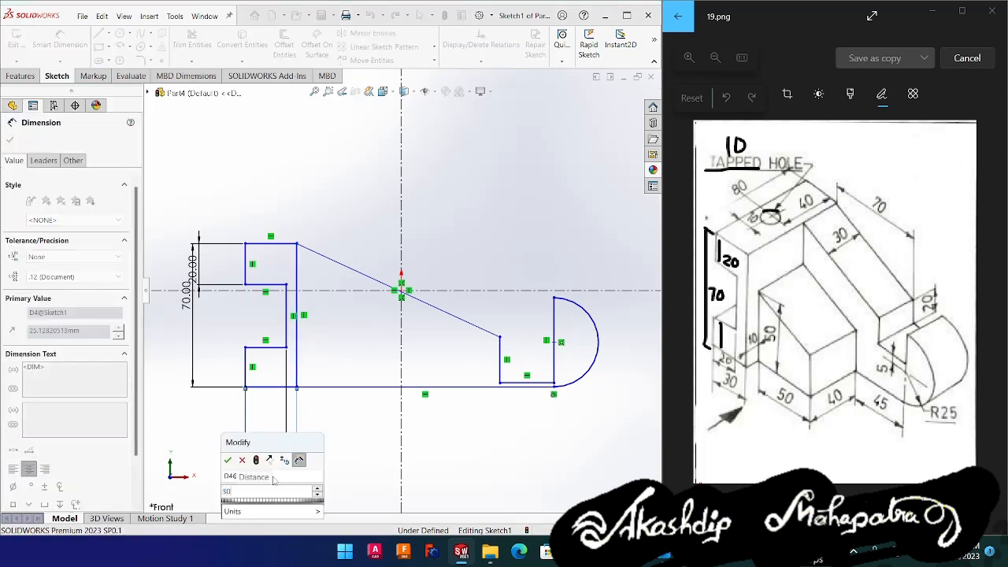
{"action": "key", "text": "Return"}
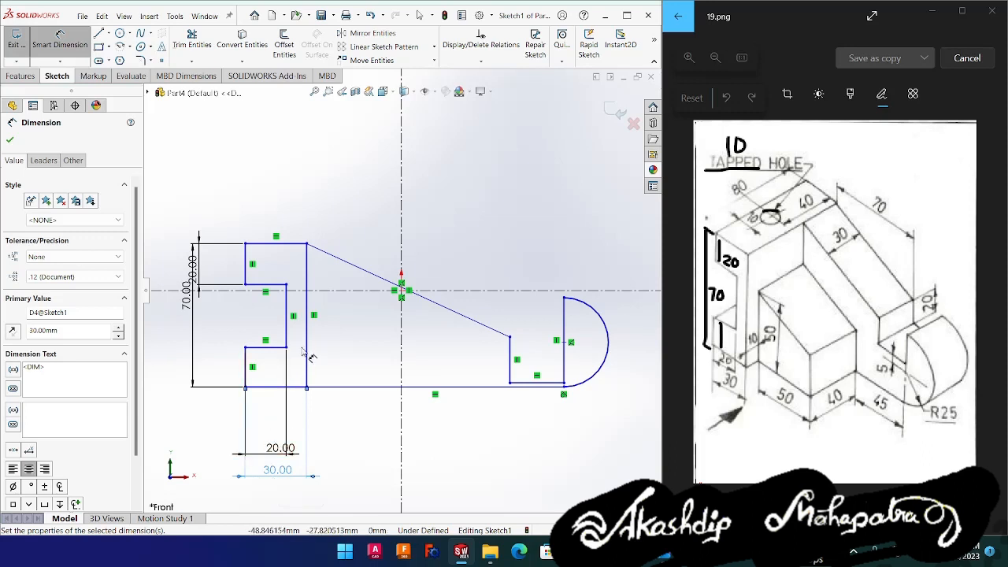
- Add an Equal relation between the upright's two short vertical edges above and below the notch
{"action": "left_click", "coordinate": [245, 266]}
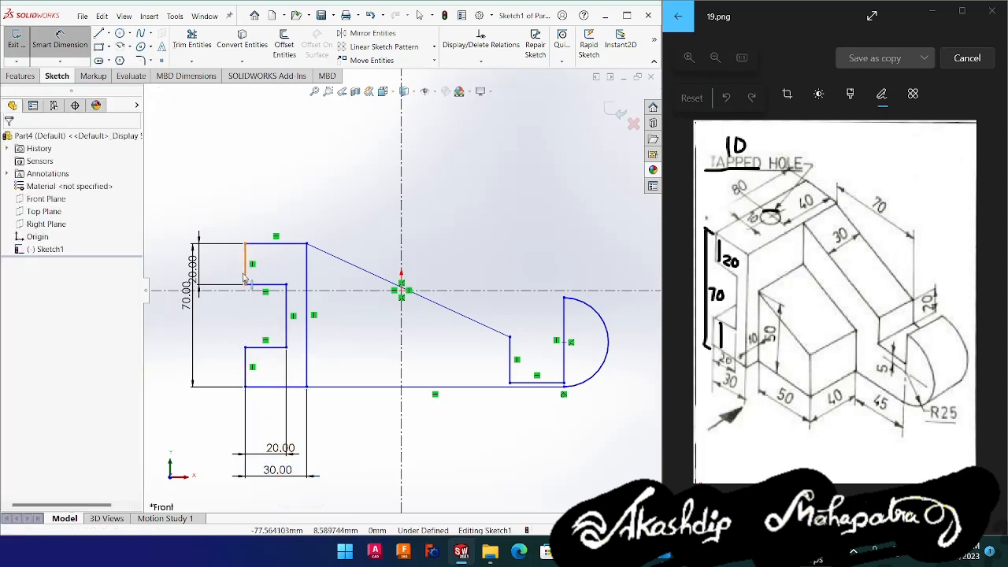
{"action": "left_click", "coordinate": [419, 15]}
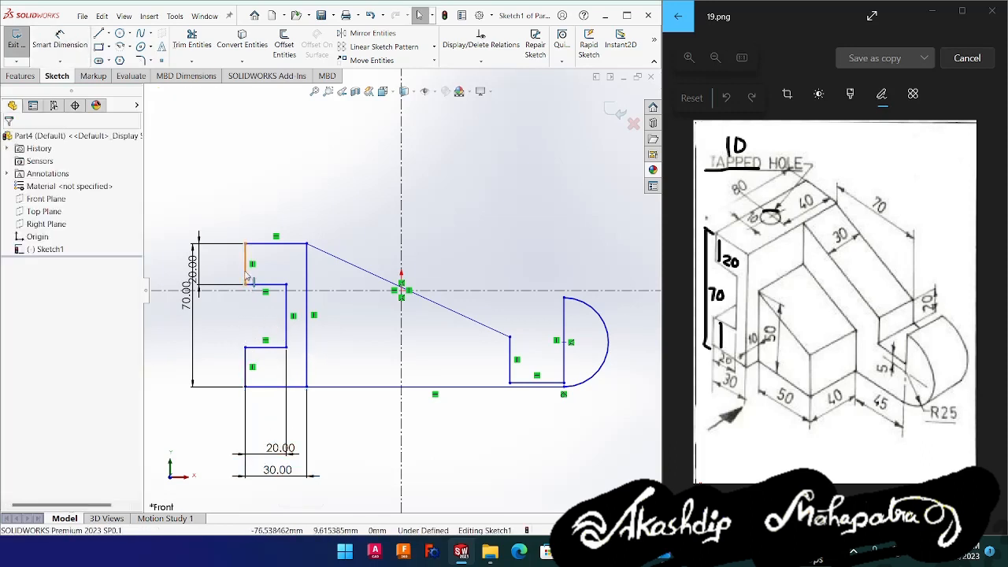
{"action": "left_click", "coordinate": [245, 364], "text": "ctrl"}
{"action": "left_click", "coordinate": [32, 404]}
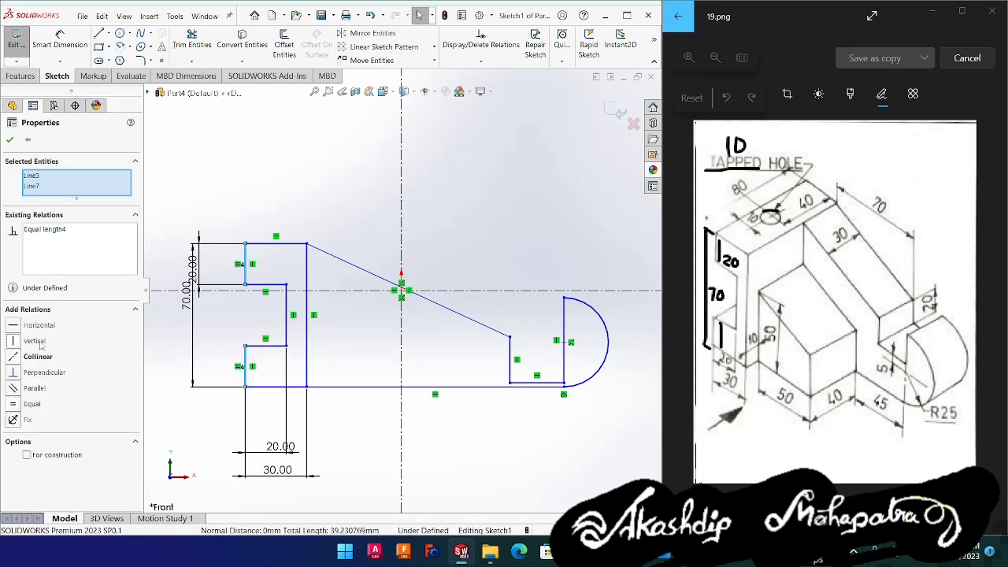
{"action": "left_click", "coordinate": [222, 348]}
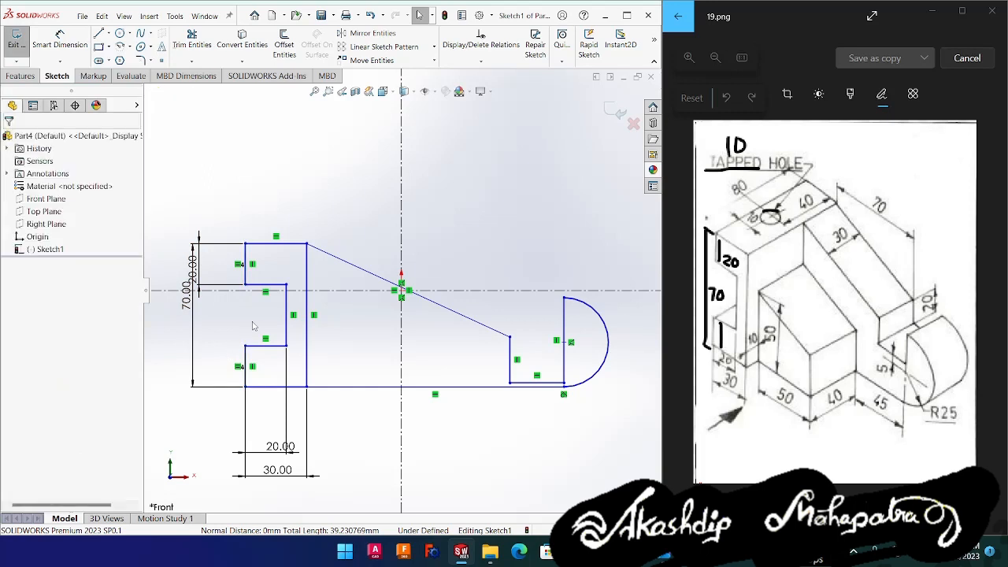
- Make the upright's two short outer edges collinear and the notch's two horizontal edges equal in length
{"action": "left_click", "coordinate": [245, 274]}
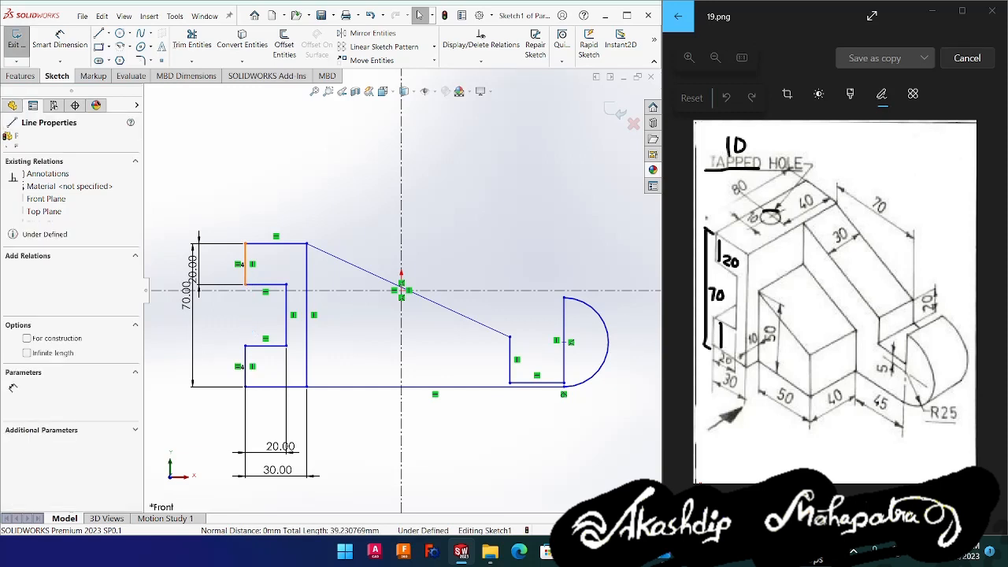
{"action": "left_click", "coordinate": [247, 359], "text": "ctrl"}
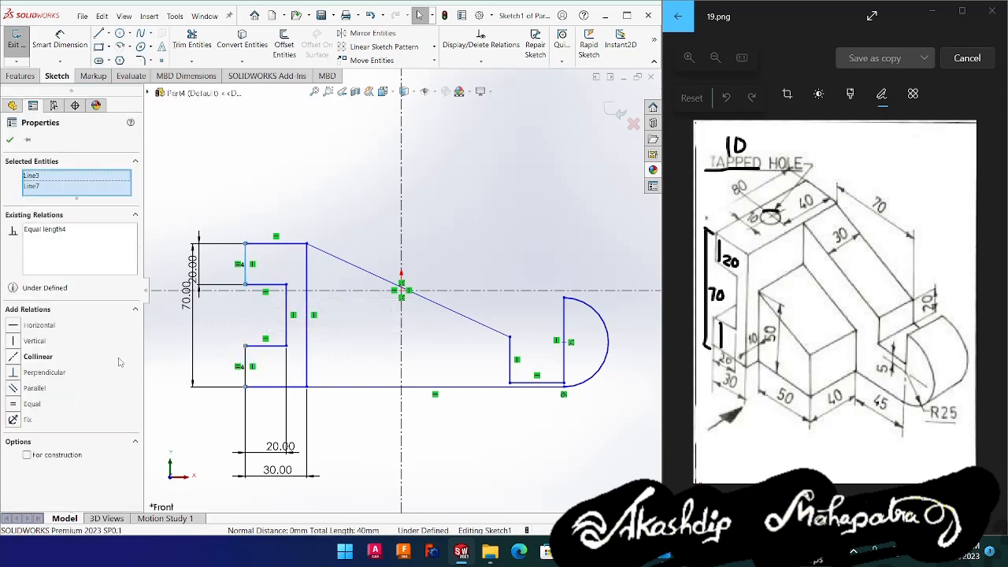
{"action": "left_click", "coordinate": [39, 357]}
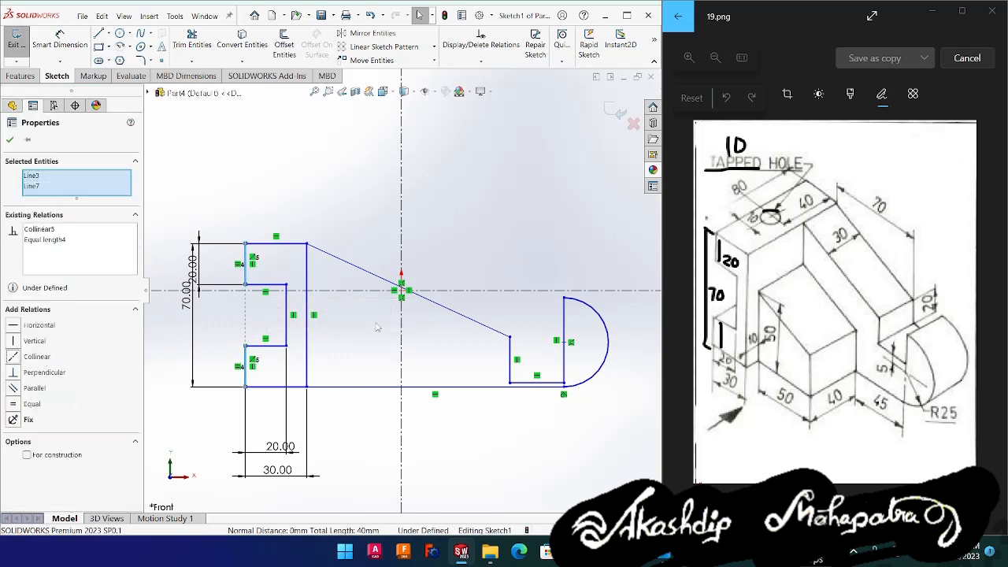
{"action": "left_click", "coordinate": [220, 347]}
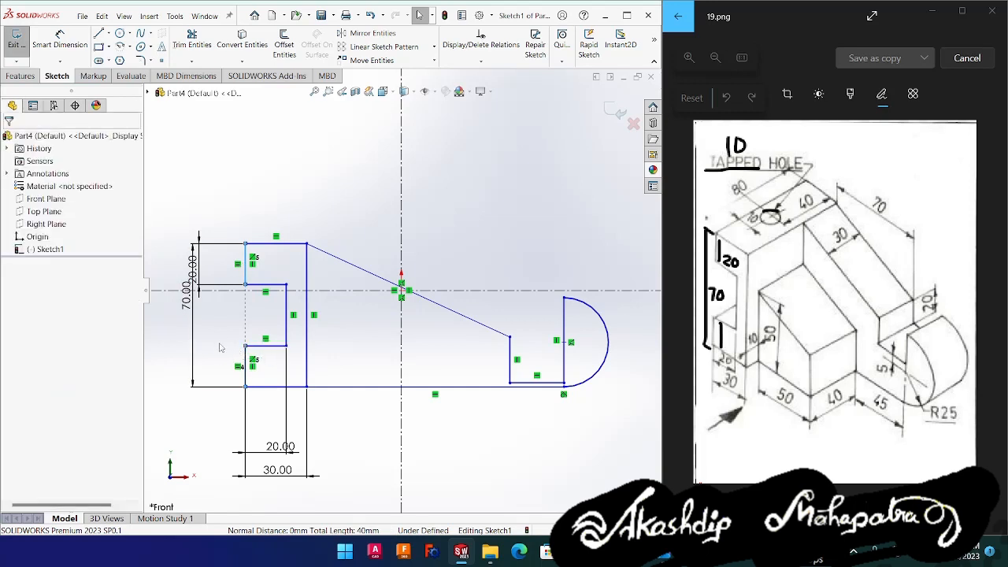
{"action": "left_click", "coordinate": [271, 285]}
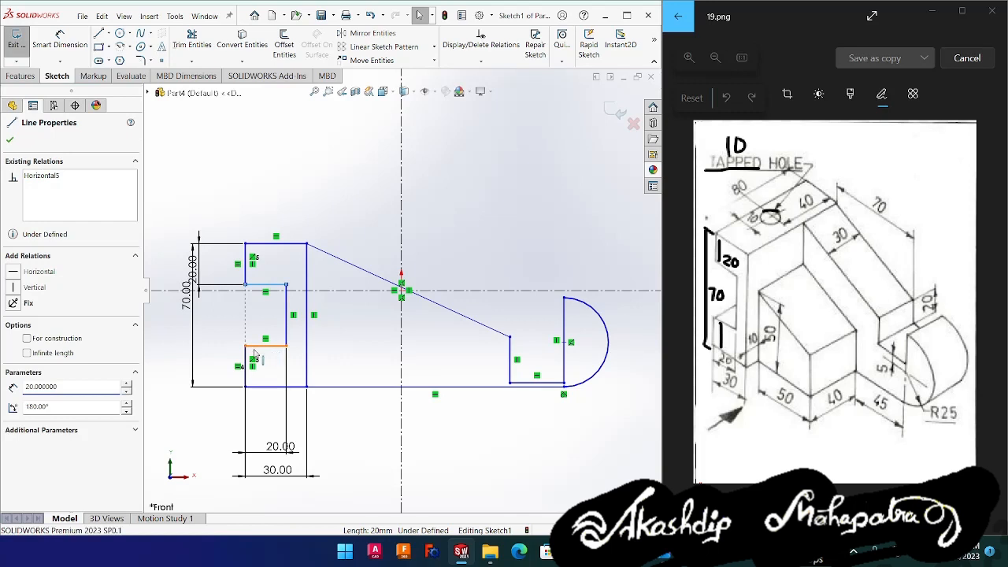
{"action": "left_click", "coordinate": [268, 344], "text": "ctrl"}
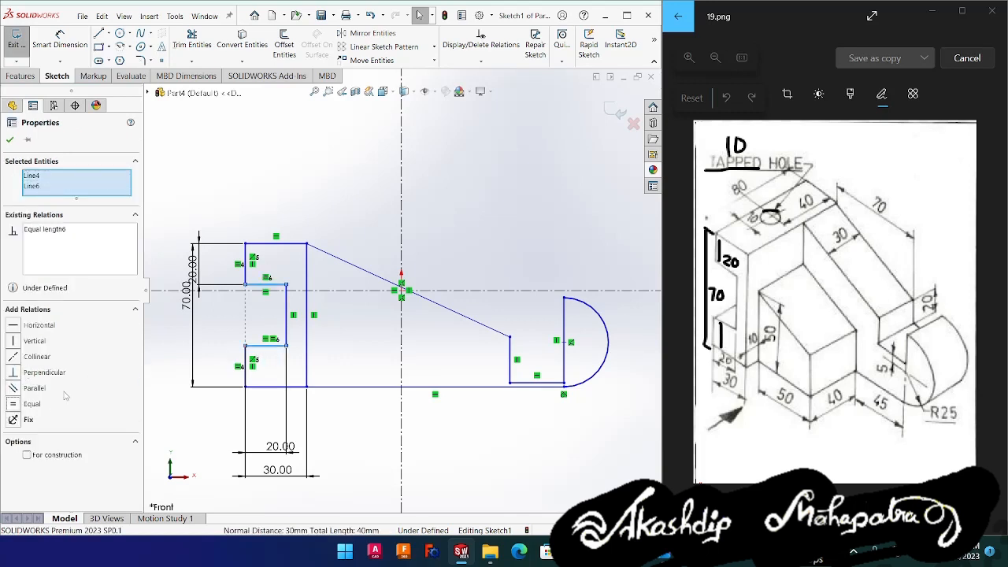
- Dimension the base line from the upright's lower inner corner to the arc's start point at 50+45 mm
{"action": "right_click_drag", "start_coordinate": [351, 455], "coordinate": [354, 429]}
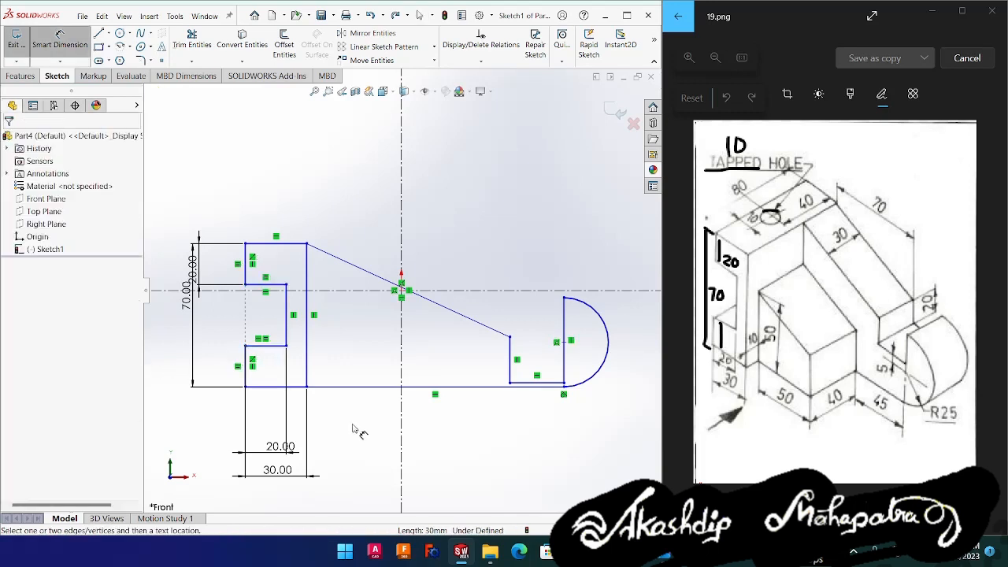
{"action": "left_click", "coordinate": [307, 388]}
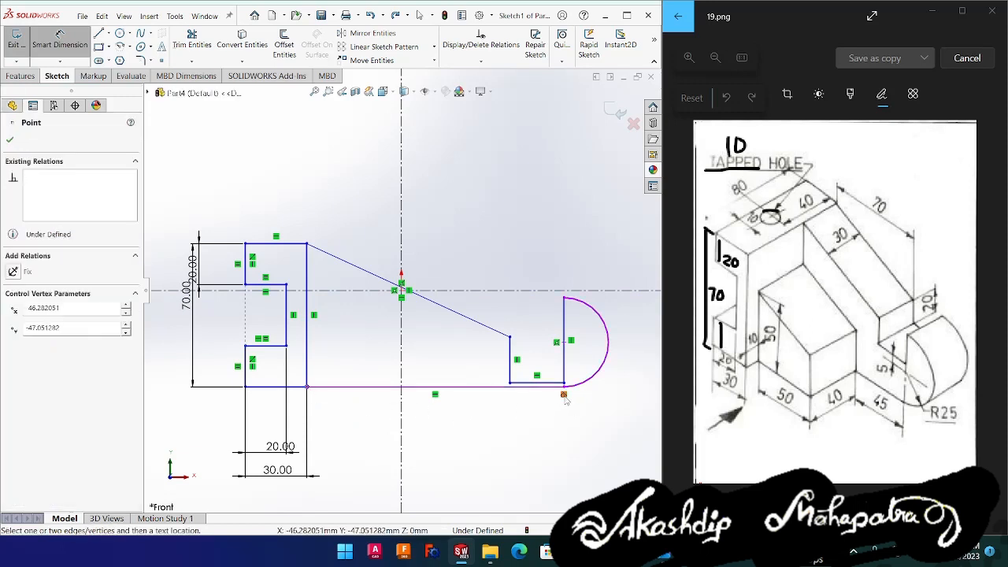
{"action": "left_click", "coordinate": [563, 394]}
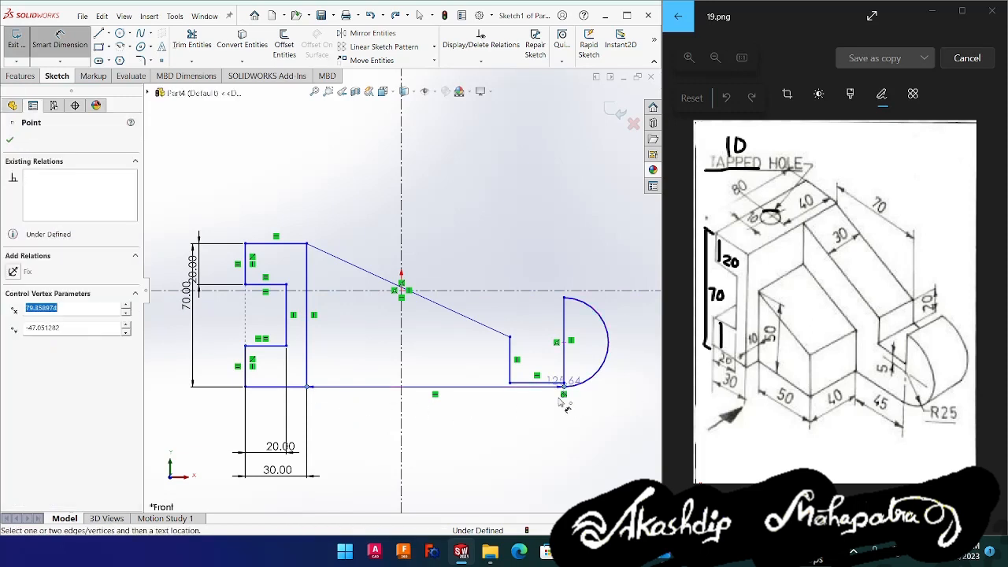
{"action": "left_click", "coordinate": [506, 448]}
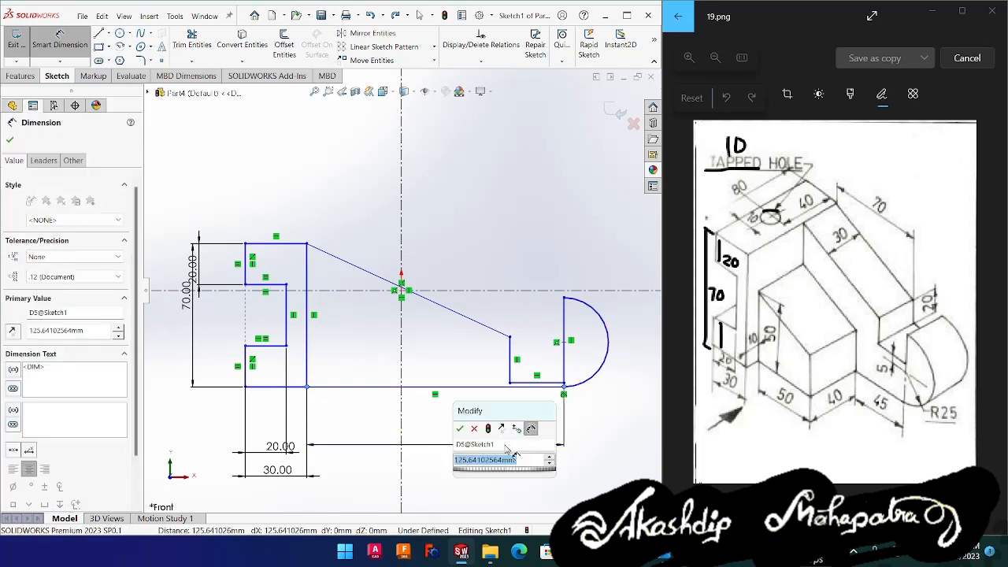
{"action": "type", "text": "50"}
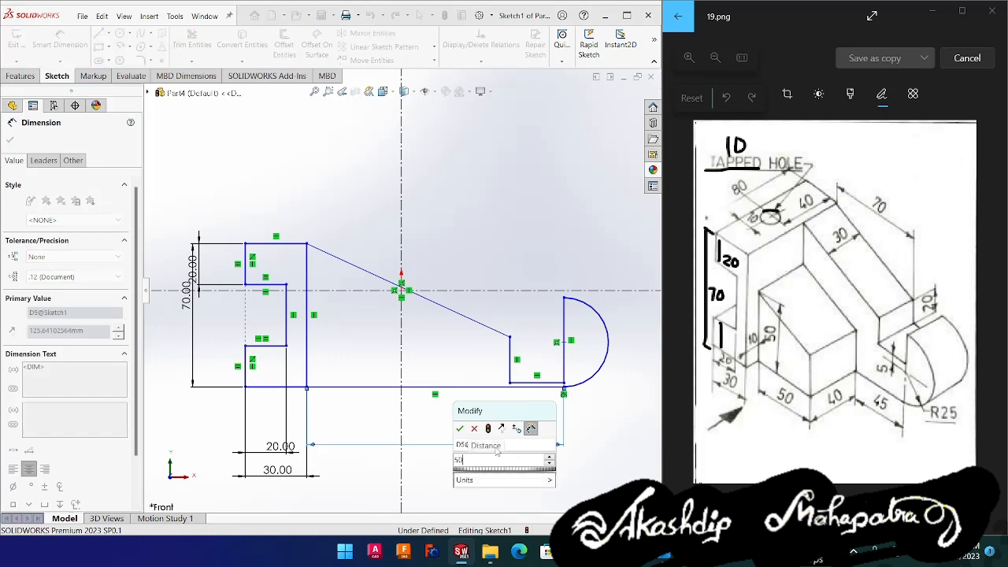
{"action": "type", "text": "+45"}
{"action": "key", "text": "Return"}
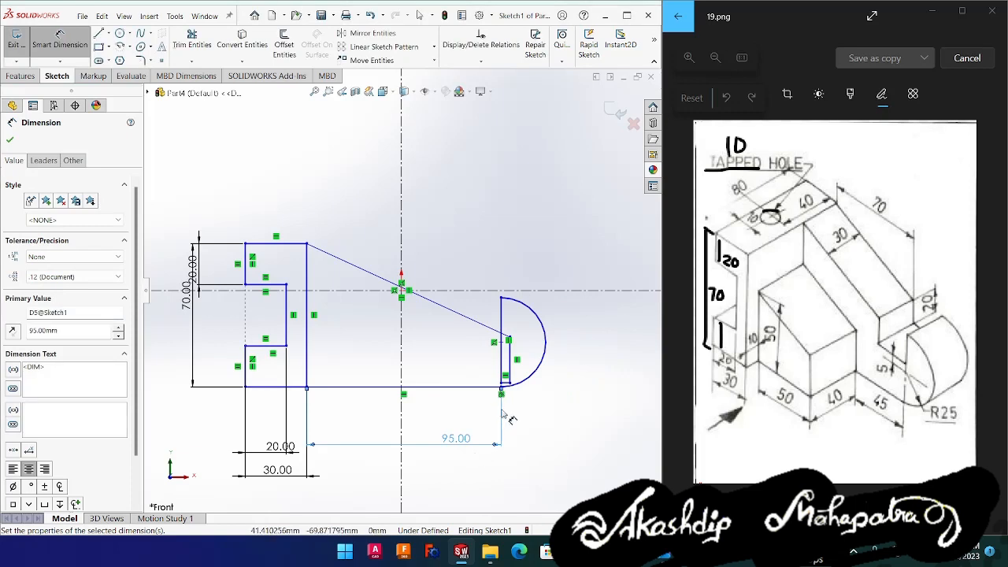
- Move the vertical edge below the sloping line toward the upright, so the stepped notch lies on the upright side of the arc
{"action": "key", "text": "Escape"}
{"action": "left_click_drag", "start_coordinate": [509, 375], "coordinate": [451, 370]}
{"action": "left_click", "coordinate": [543, 429]}
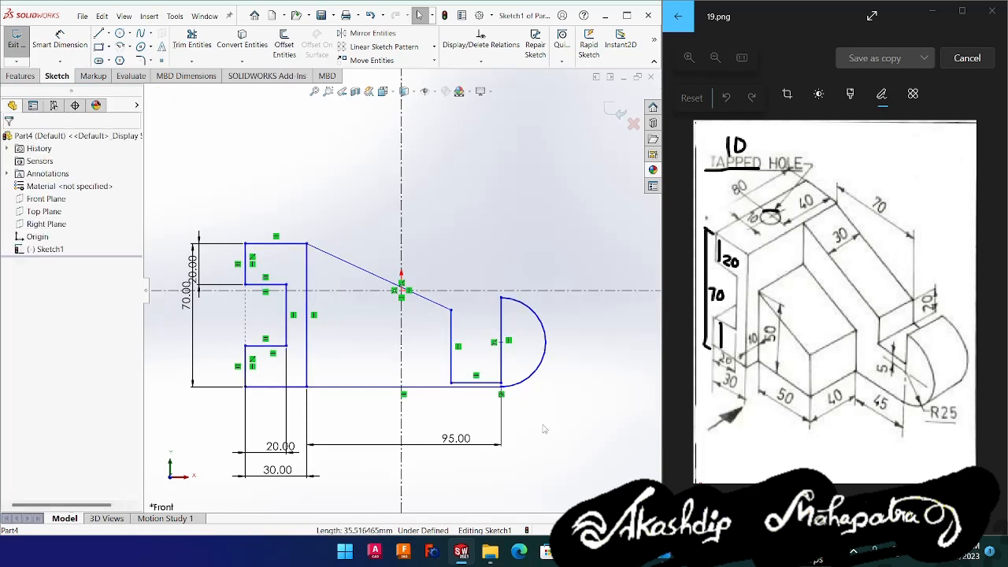
- Dimension the radius of the semicircular arc at the base's end at 25 mm
{"action": "right_click_drag", "start_coordinate": [549, 419], "coordinate": [559, 396]}
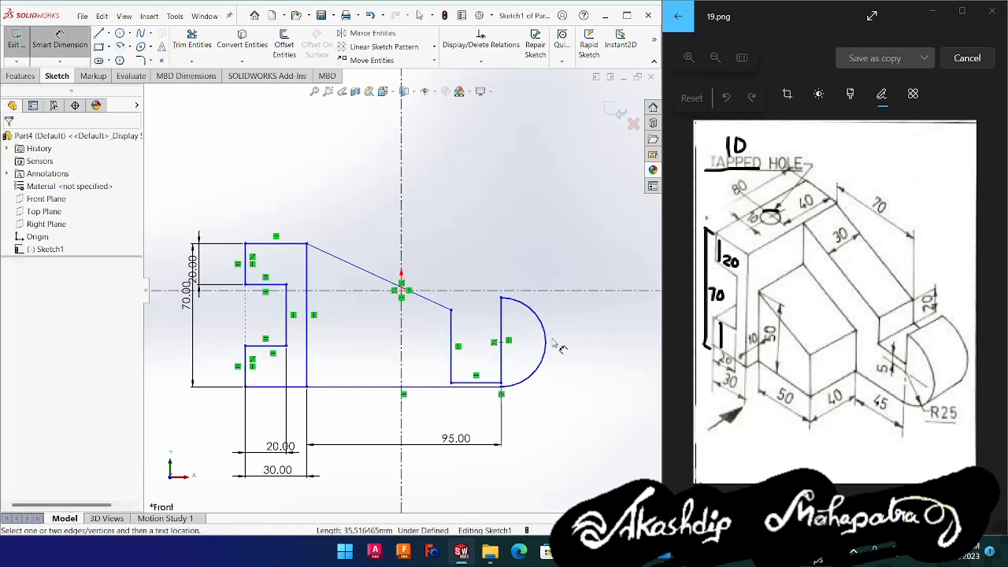
{"action": "left_click", "coordinate": [537, 385]}
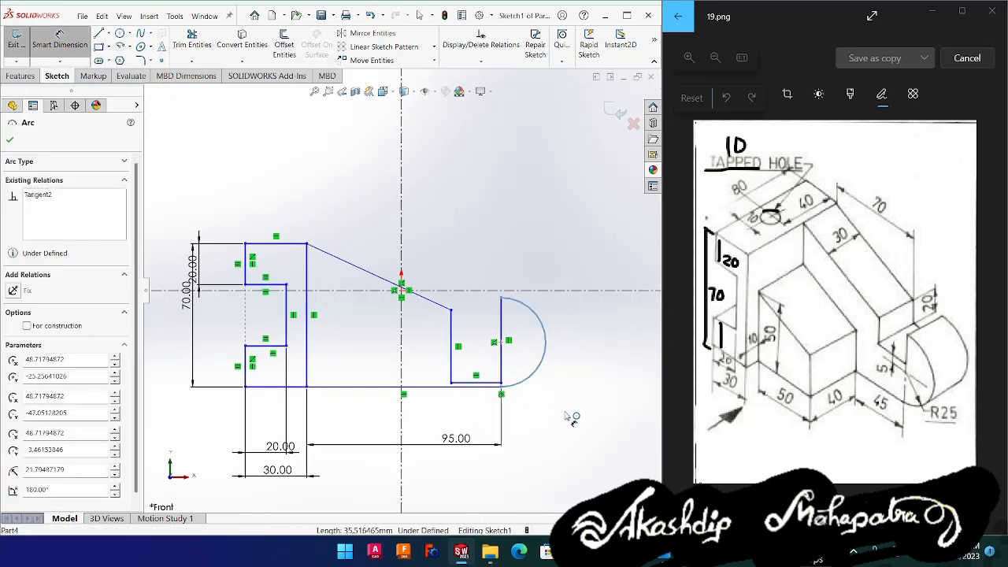
{"action": "left_click", "coordinate": [565, 413]}
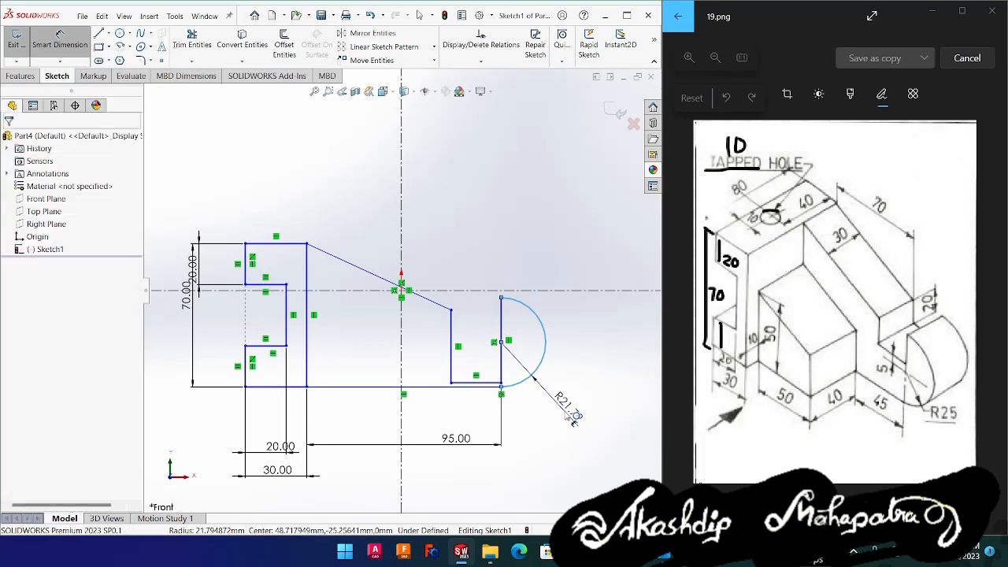
{"action": "type", "text": "25"}
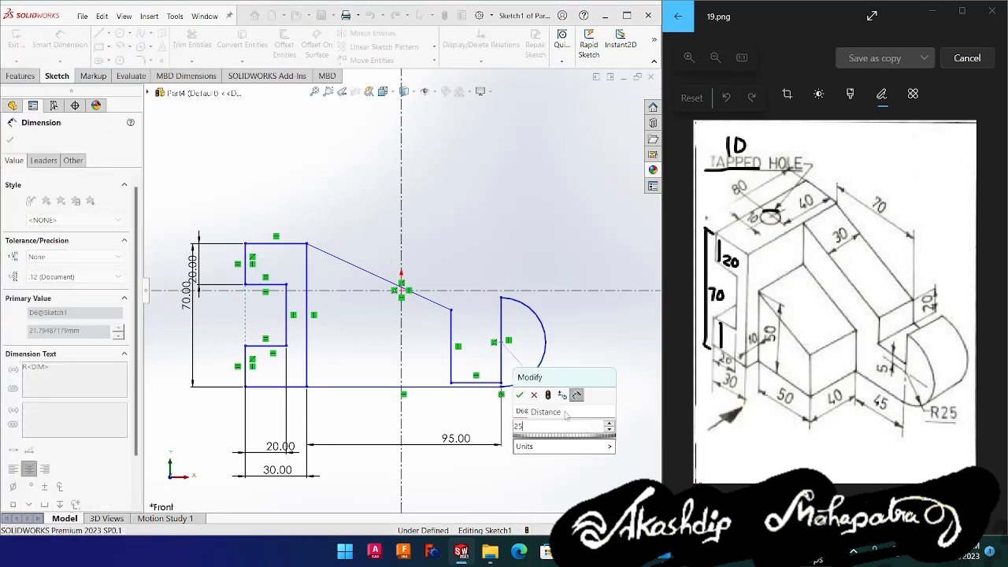
{"action": "key", "text": "Return"}
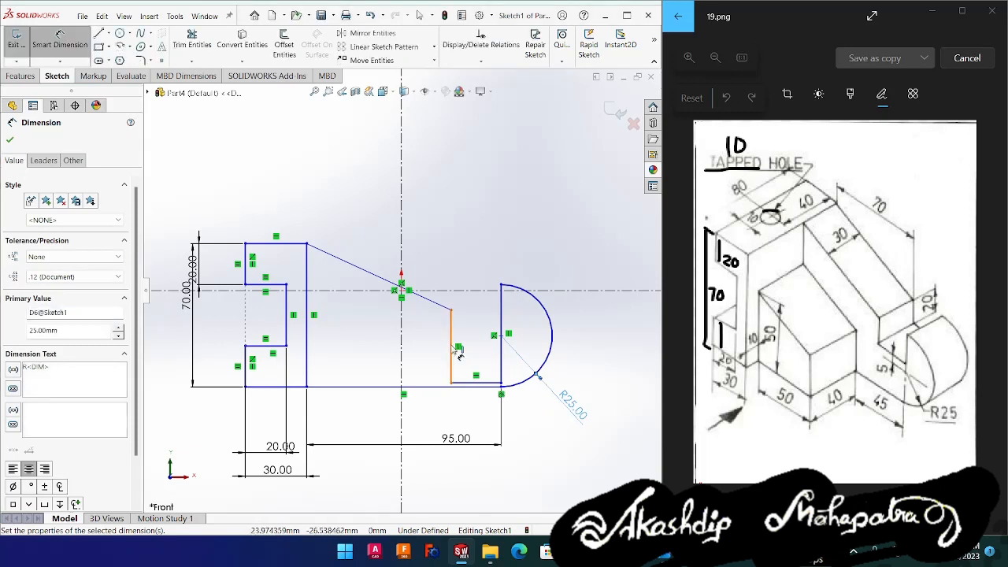
- Dimension the vertical edge below the sloping line at 20 mm
{"action": "left_click", "coordinate": [450, 350]}
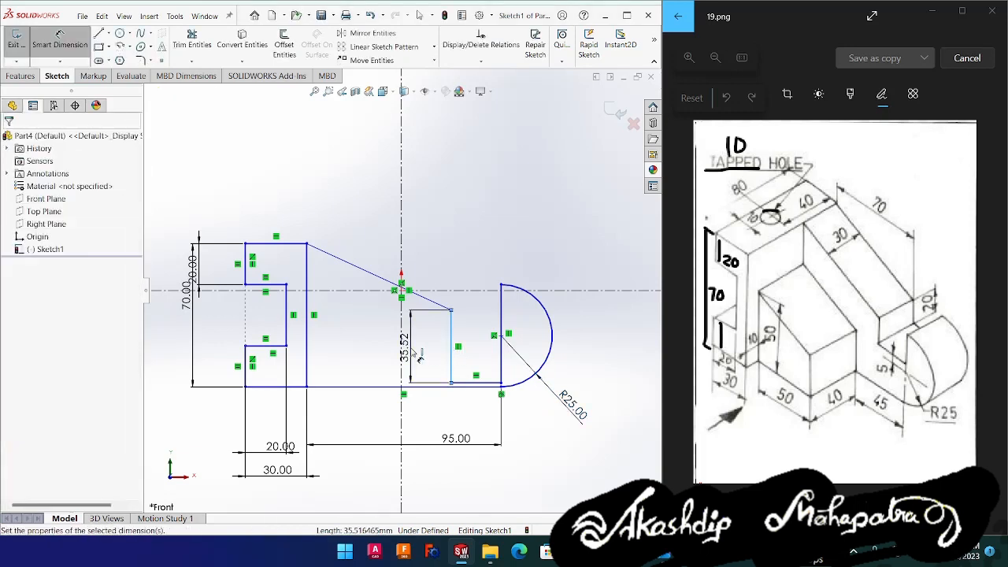
{"action": "left_click", "coordinate": [415, 353]}
{"action": "type", "text": "20"}
{"action": "key", "text": "Return"}
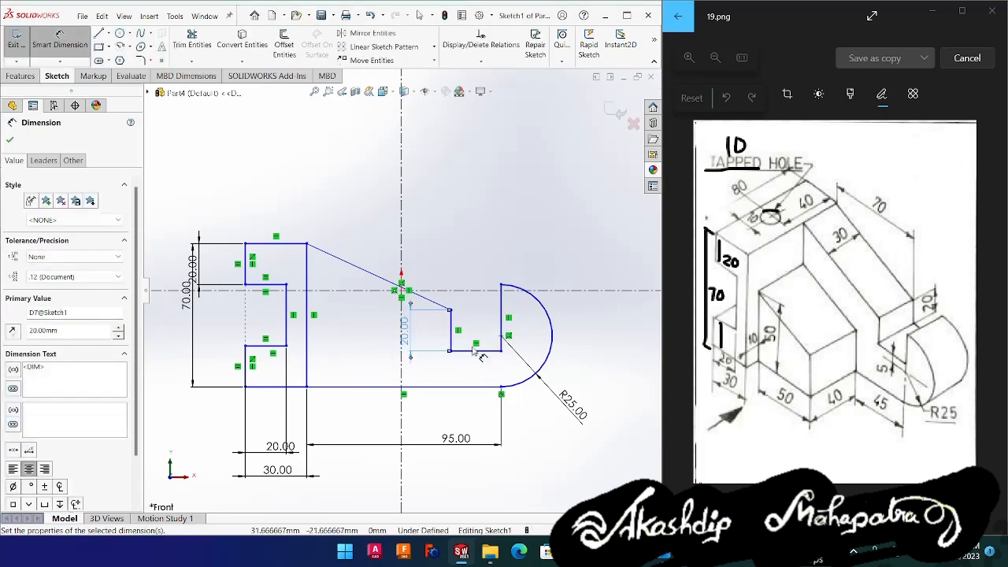
{"action": "left_click", "coordinate": [476, 372]}
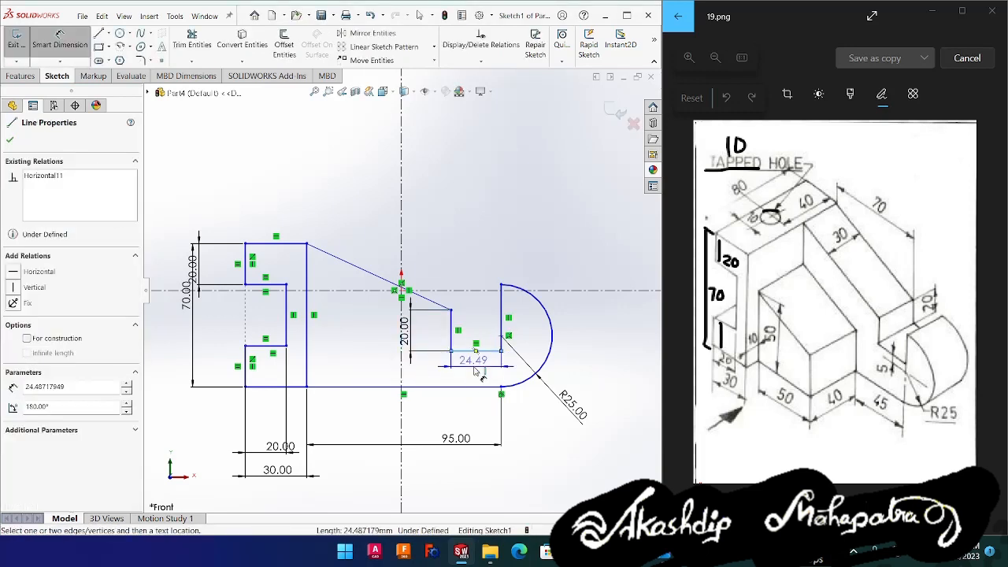
{"action": "left_click", "coordinate": [477, 371]}
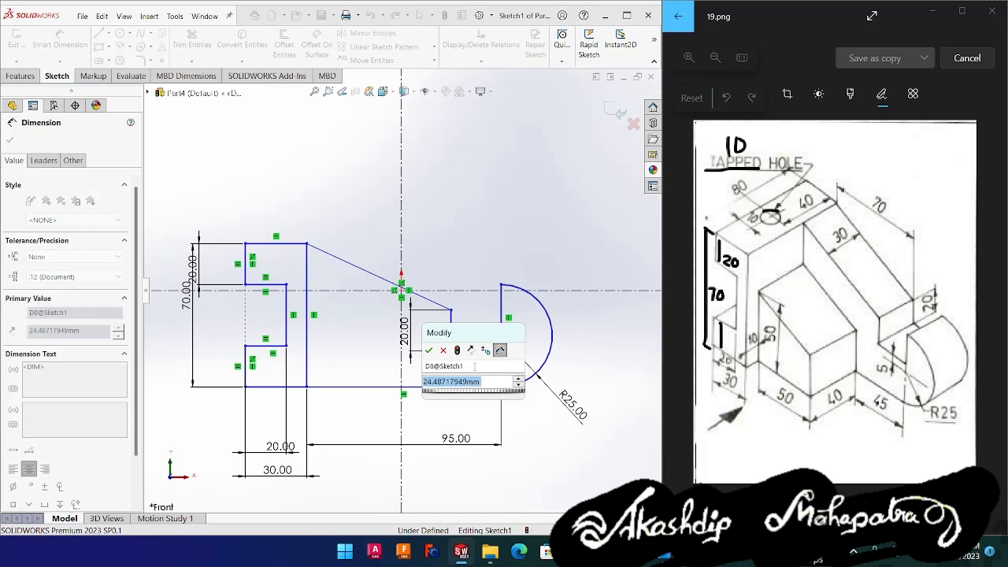
{"action": "key", "text": "Return"}
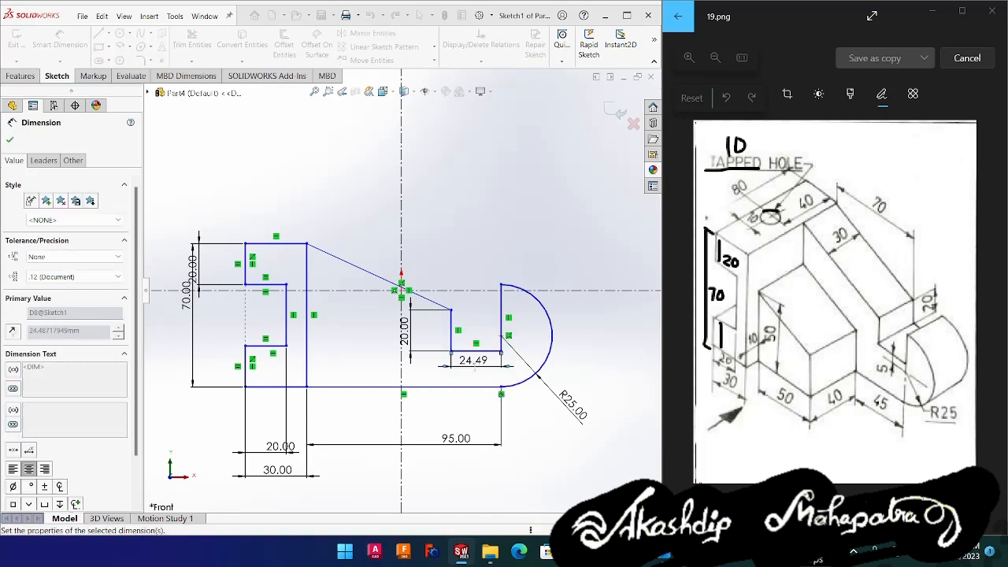
{"action": "key", "text": "Escape"}
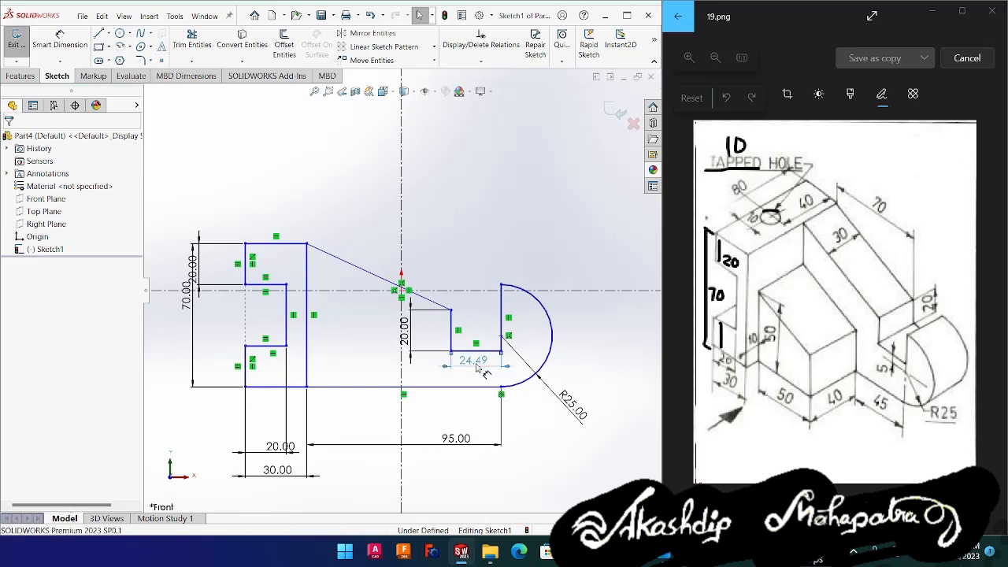
{"action": "left_click", "coordinate": [478, 364]}
{"action": "key", "text": "Delete"}
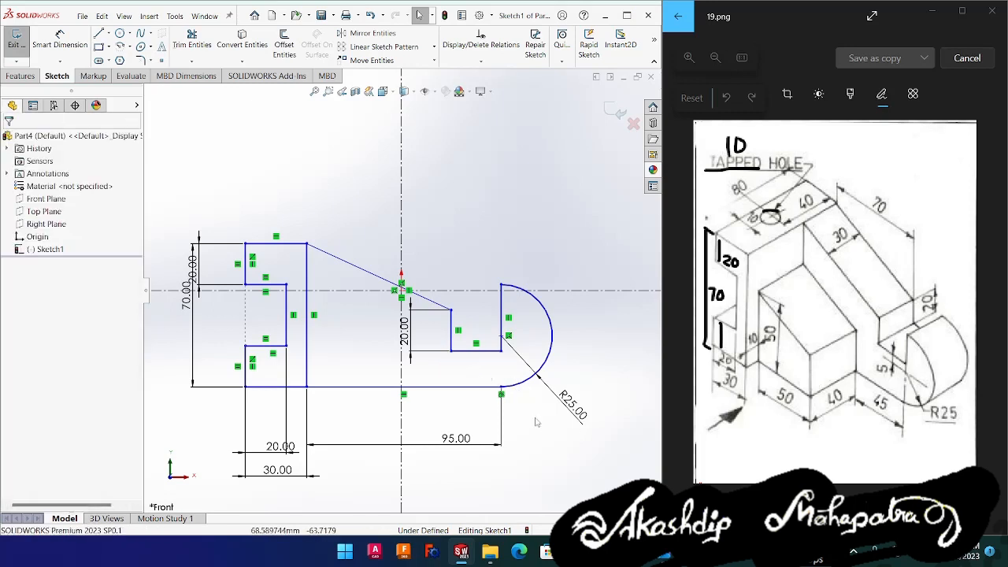
- Raise the stepped notch's horizontal edge above the arc's centre and dimension its vertical distance from that centre at 5 mm
{"action": "left_click_drag", "start_coordinate": [488, 351], "coordinate": [491, 324]}
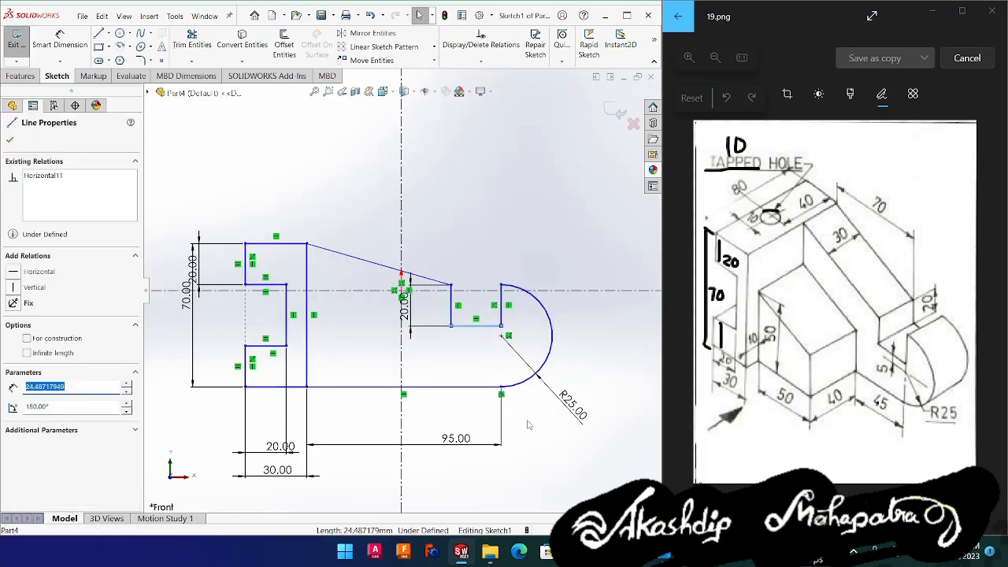
{"action": "right_click_drag", "start_coordinate": [529, 421], "coordinate": [525, 331]}
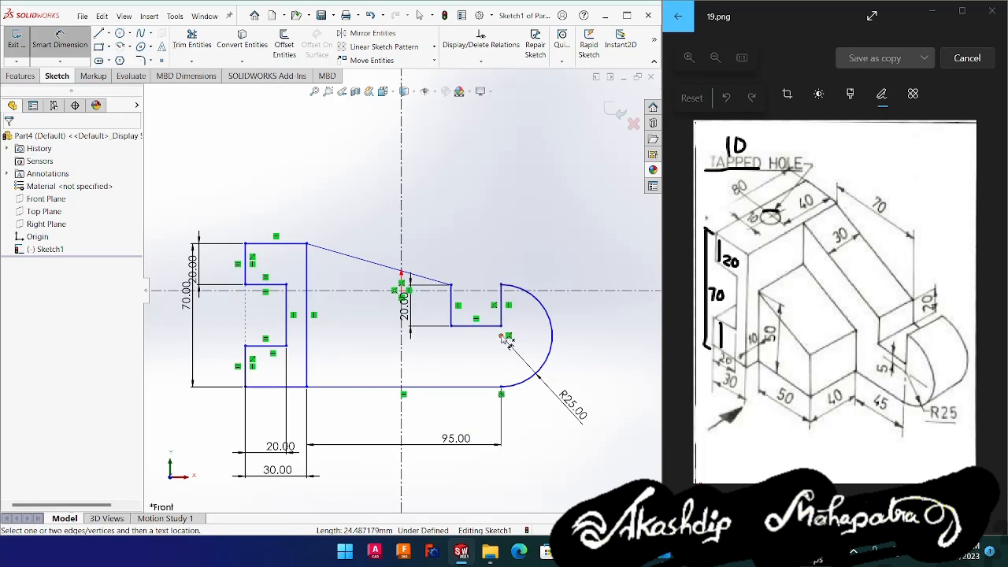
{"action": "left_click", "coordinate": [501, 326]}
{"action": "left_click", "coordinate": [495, 325]}
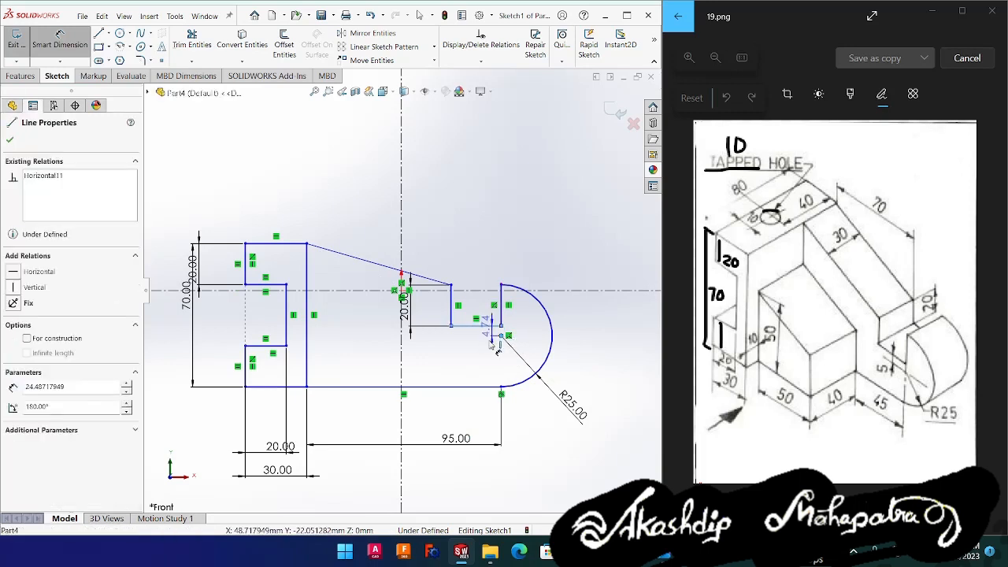
{"action": "left_click", "coordinate": [600, 340]}
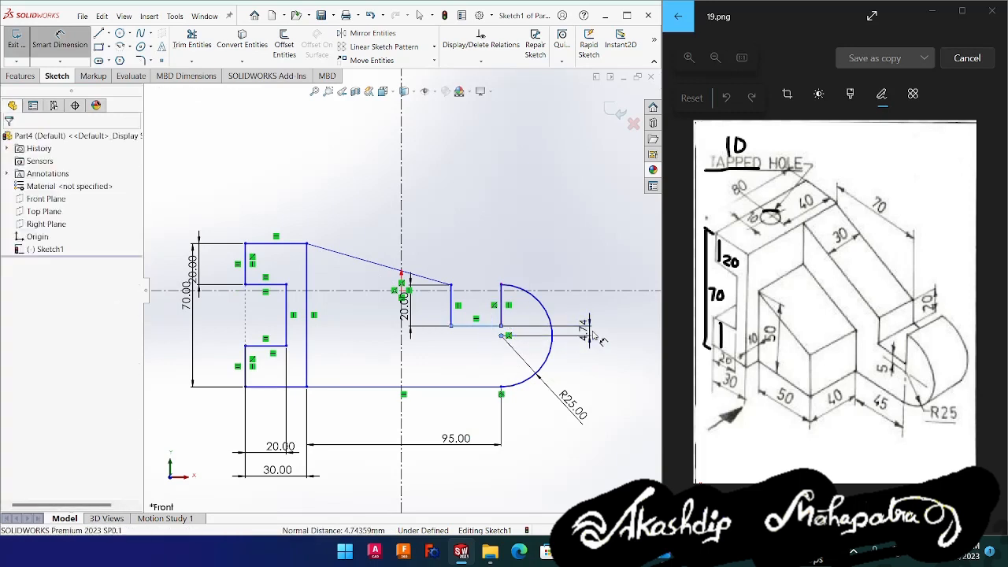
{"action": "type", "text": "5"}
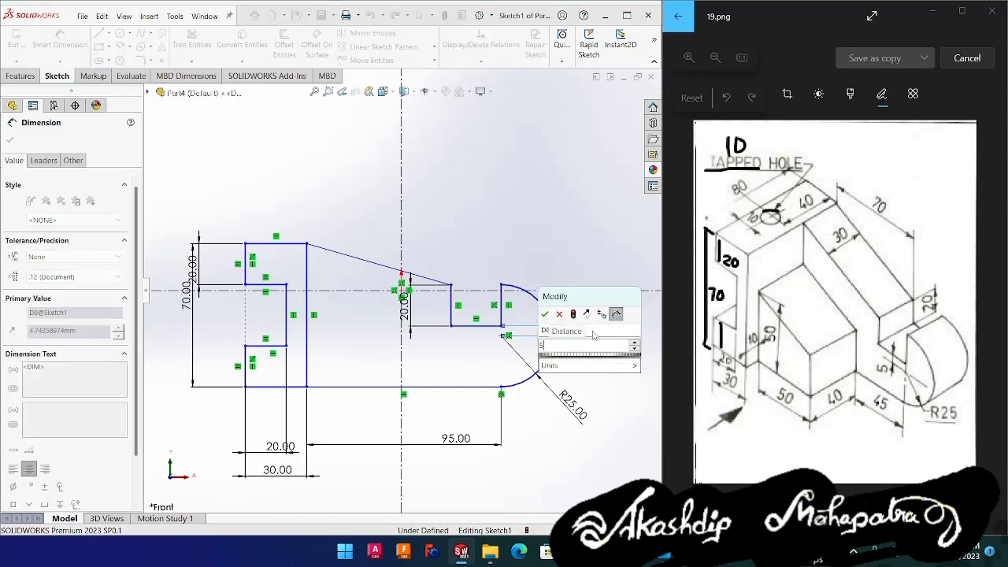
{"action": "key", "text": "Return"}
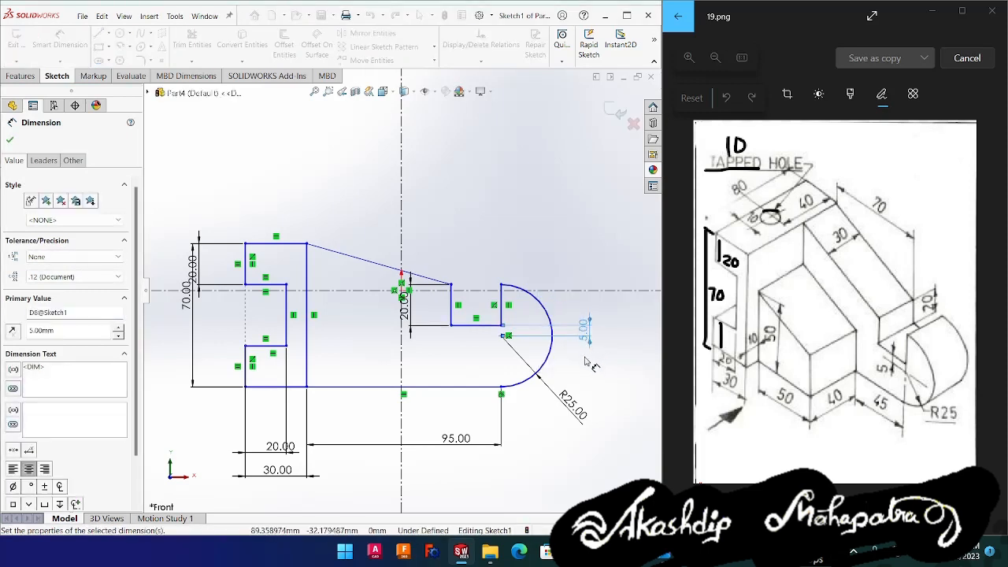
{"action": "left_click", "coordinate": [501, 307]}
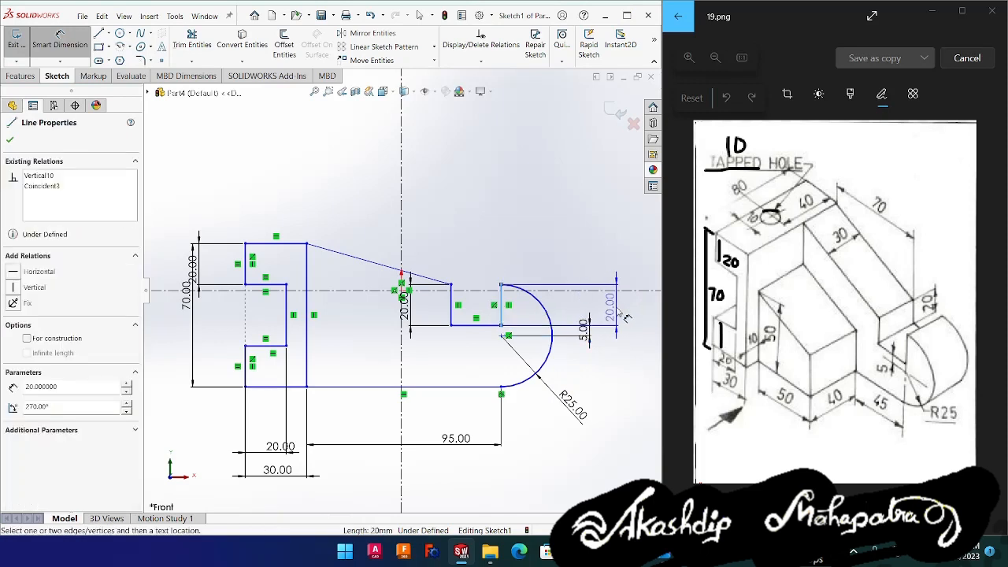
{"action": "left_click", "coordinate": [620, 313]}
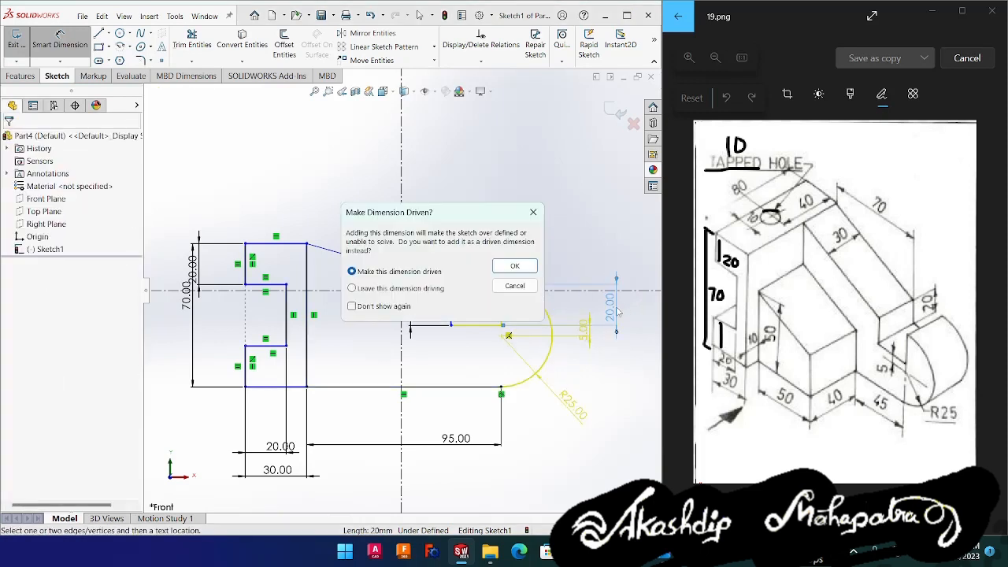
{"action": "left_click", "coordinate": [522, 287]}
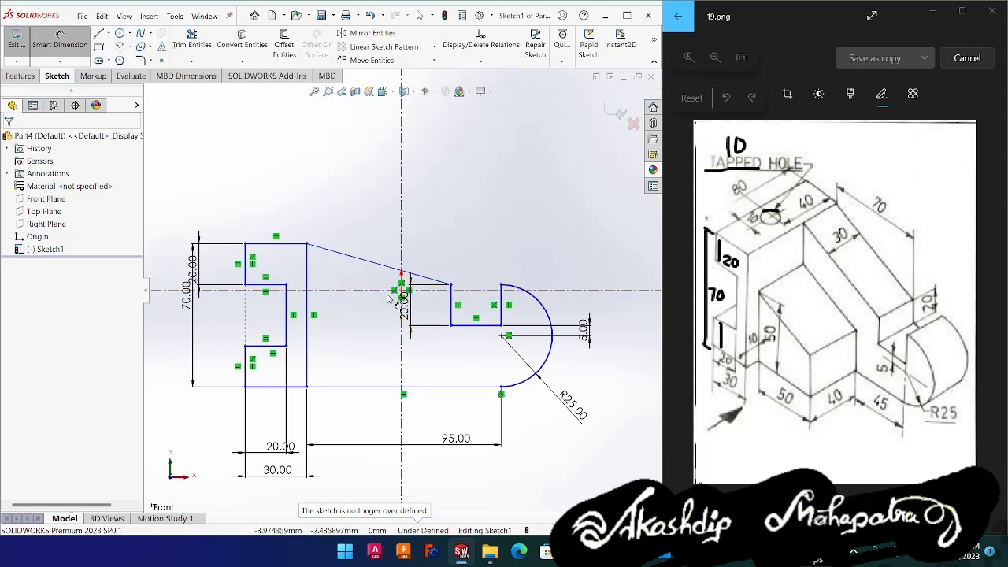
{"action": "left_click", "coordinate": [286, 334]}
{"action": "left_click", "coordinate": [226, 330]}
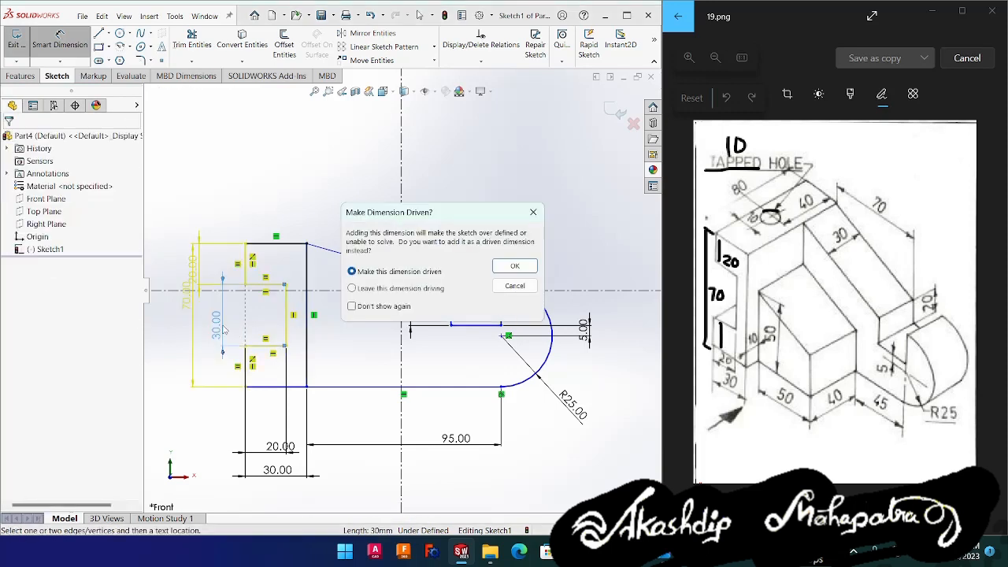
{"action": "left_click", "coordinate": [520, 287]}
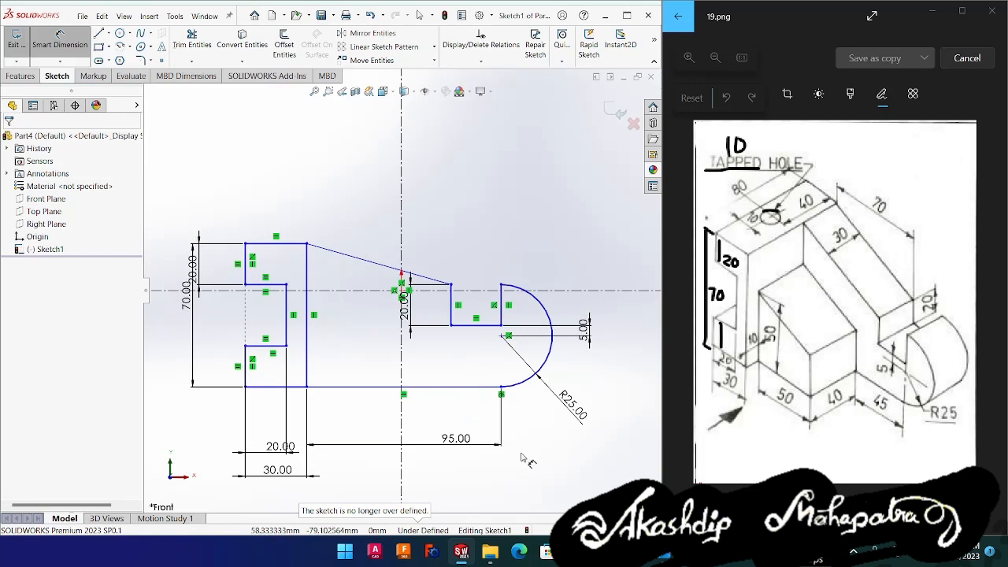
{"action": "key", "text": "Escape"}
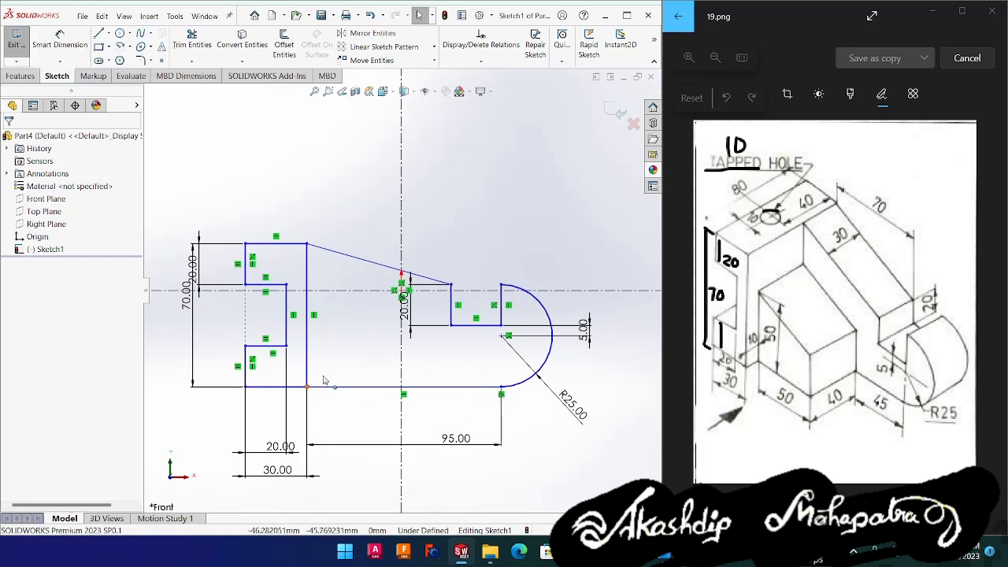
- Make the upright's lower inner corner coincident with the origin
{"action": "left_click", "coordinate": [402, 293]}
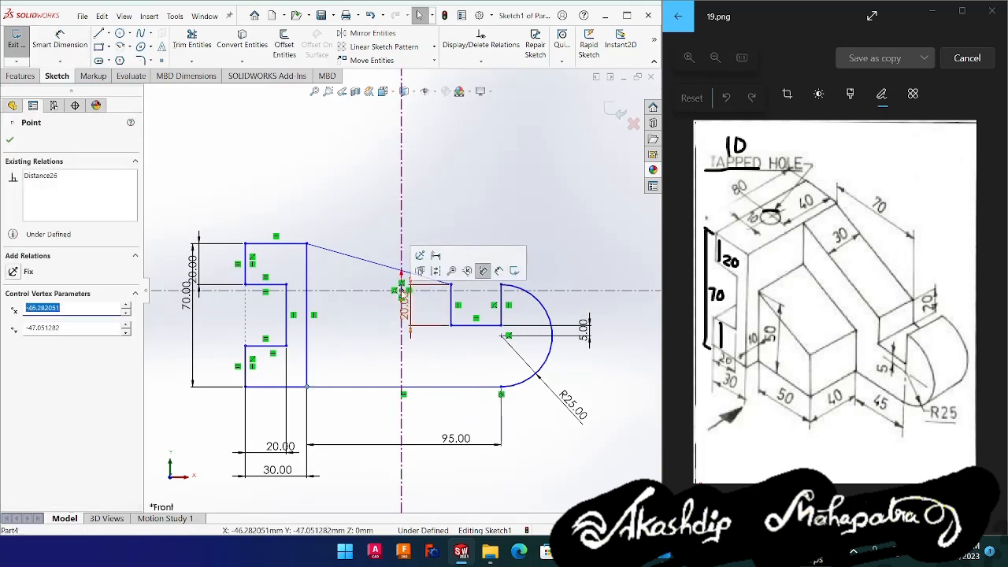
{"action": "scroll", "coordinate": [401, 300], "scroll_direction": "up", "scroll_amount": 4}
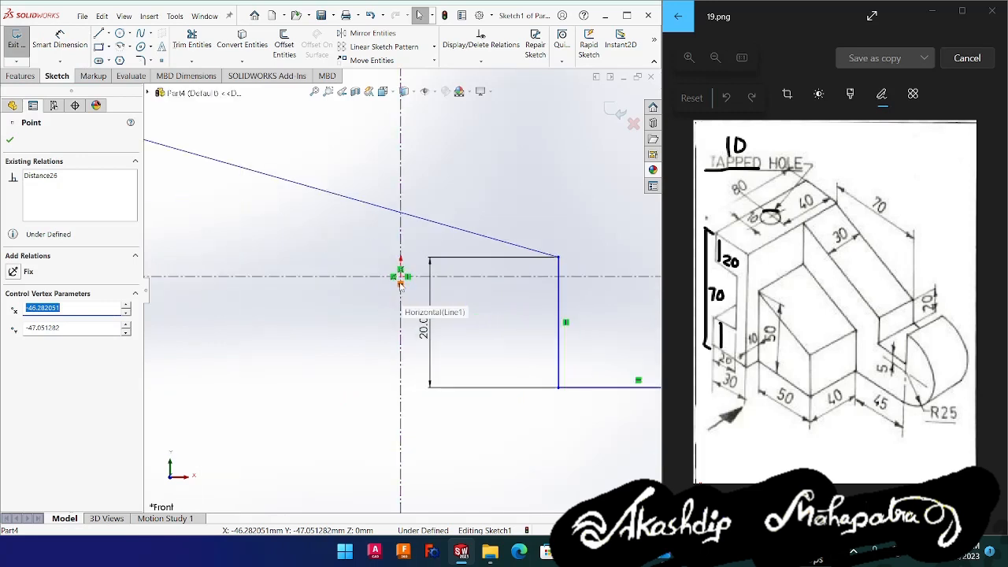
{"action": "left_click", "coordinate": [401, 278], "text": "ctrl"}
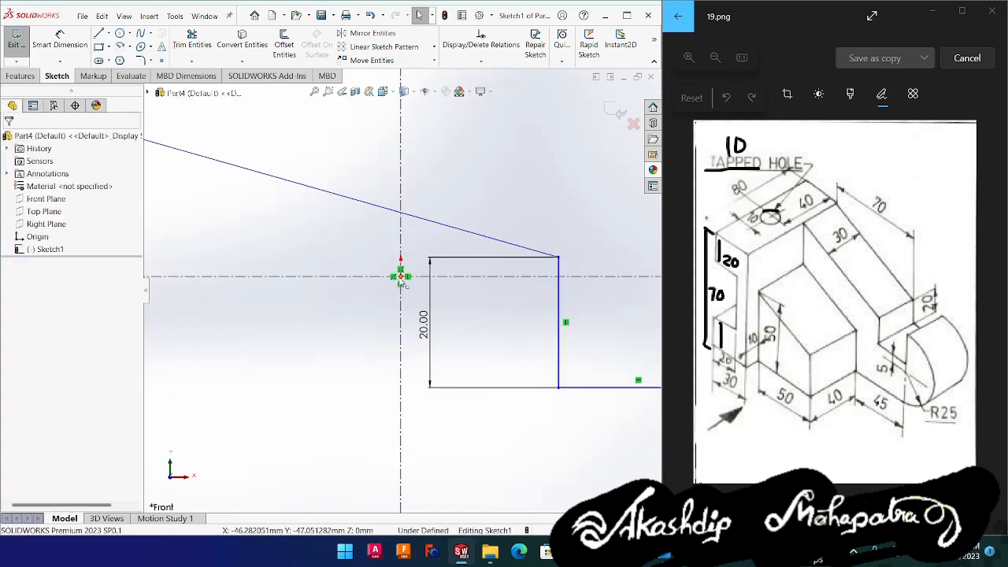
{"action": "left_click", "coordinate": [40, 356]}
{"action": "scroll", "coordinate": [388, 362], "scroll_direction": "down", "scroll_amount": 3}
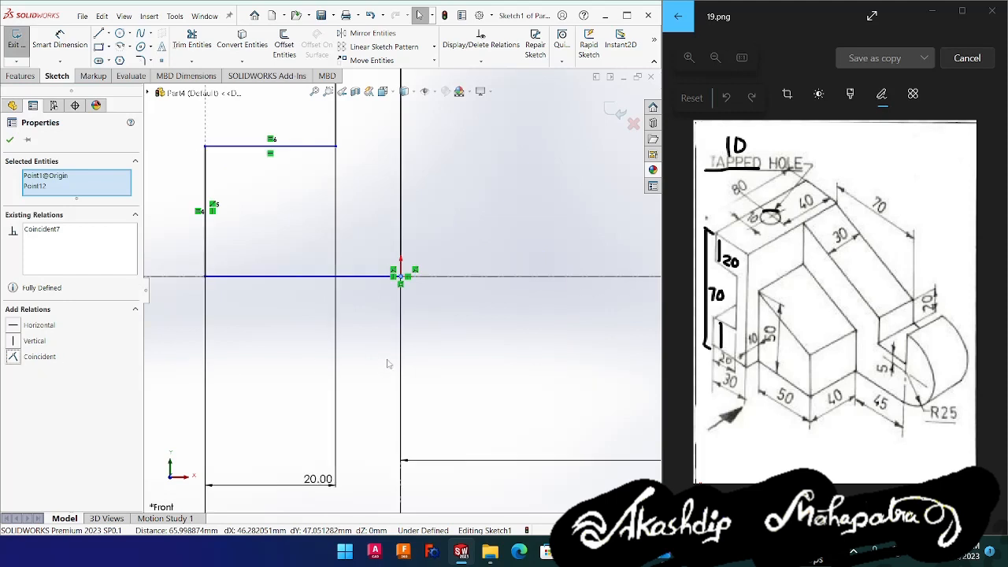
{"action": "scroll", "coordinate": [387, 363], "scroll_direction": "down", "scroll_amount": 3}
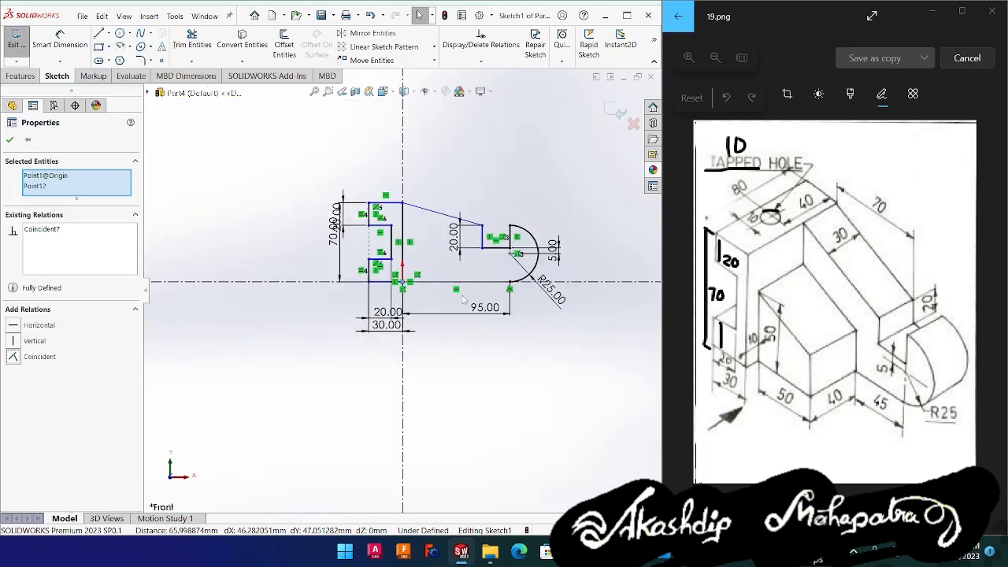
{"action": "scroll", "coordinate": [475, 293], "scroll_direction": "up", "scroll_amount": 3}
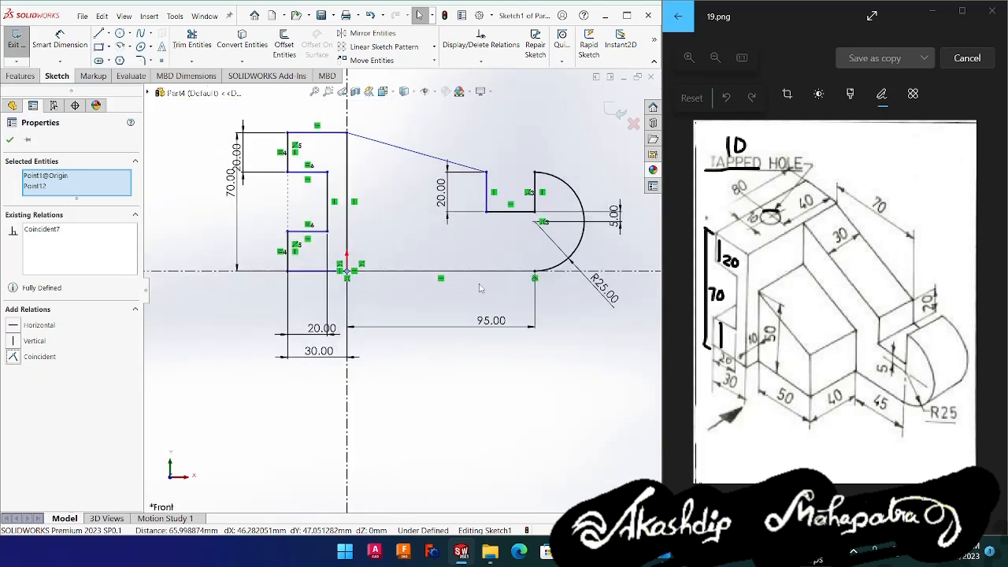
- Make the upright's lower outer corner coincident with the horizontal construction line through the origin
{"action": "left_click", "coordinate": [321, 236]}
{"action": "mouse_move", "coordinate": [321, 236]}
{"action": "left_mouse_down"}
{"action": "mouse_move", "coordinate": [315, 247]}
{"action": "mouse_move", "coordinate": [320, 221]}
{"action": "left_mouse_up"}
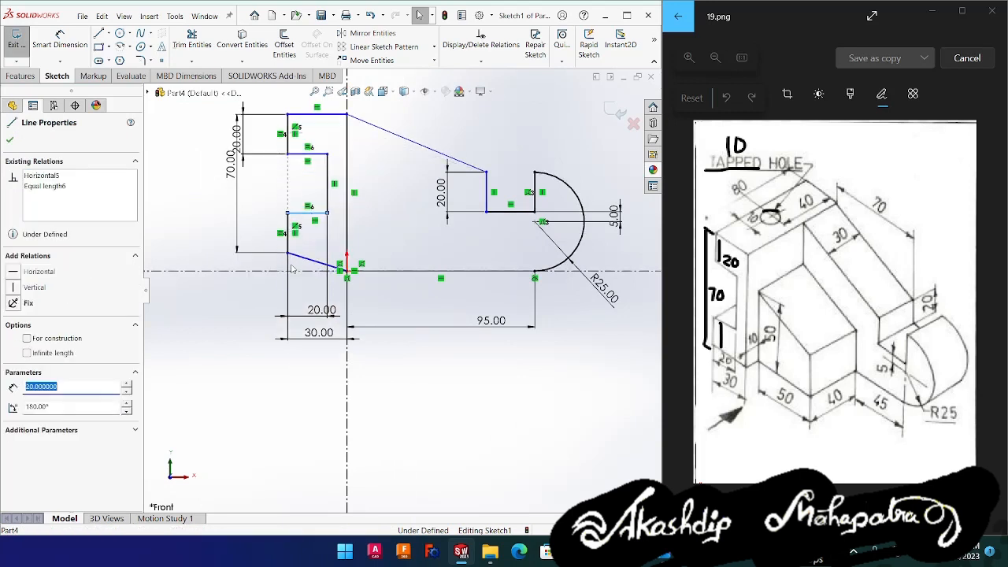
{"action": "left_click", "coordinate": [287, 252]}
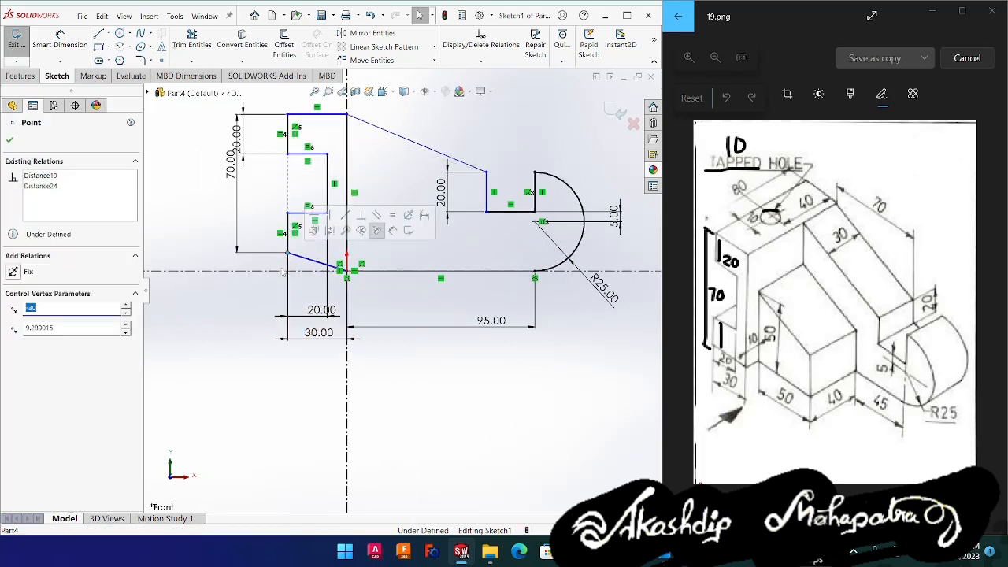
{"action": "left_click", "coordinate": [283, 272]}
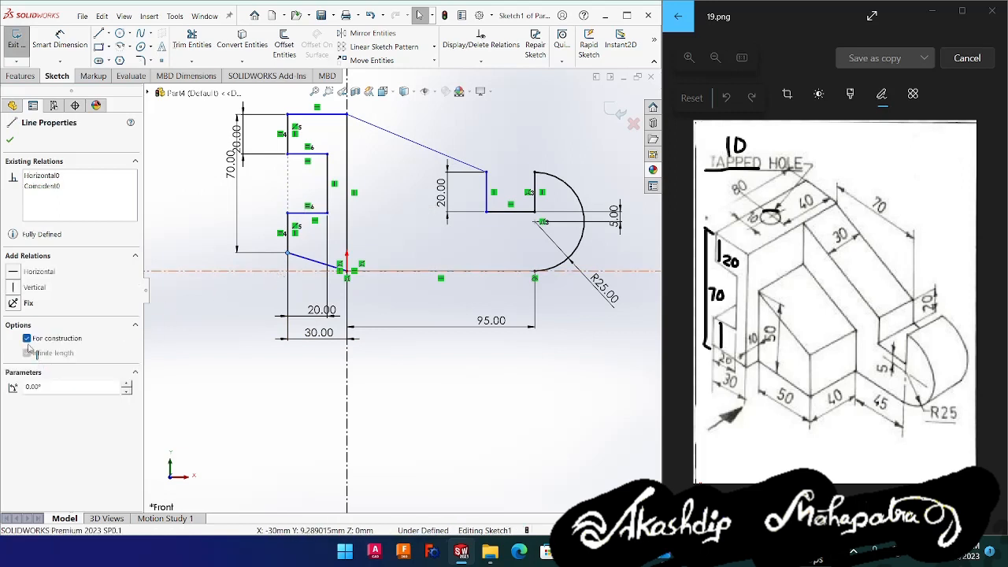
{"action": "left_click", "coordinate": [35, 325]}
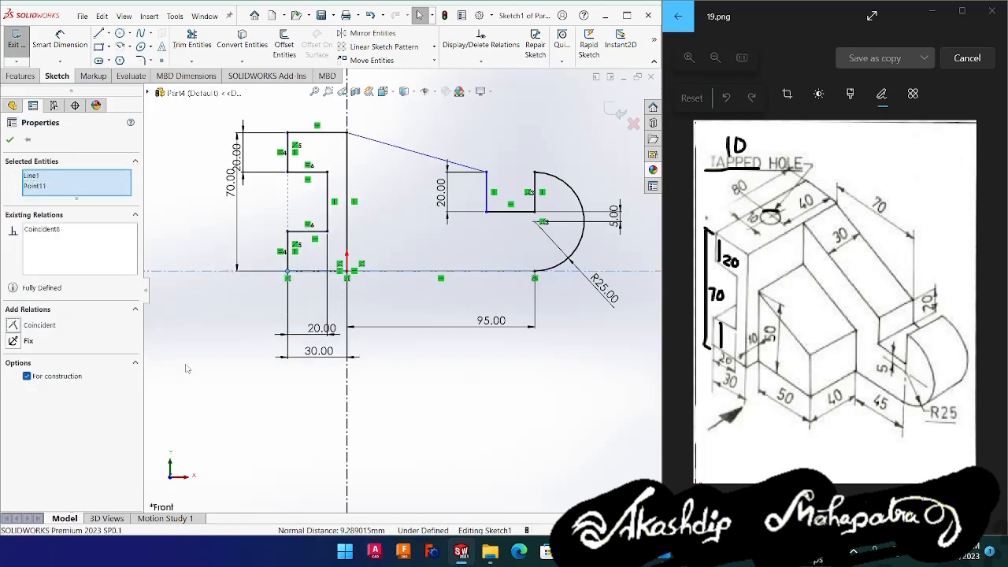
{"action": "left_click", "coordinate": [248, 427]}
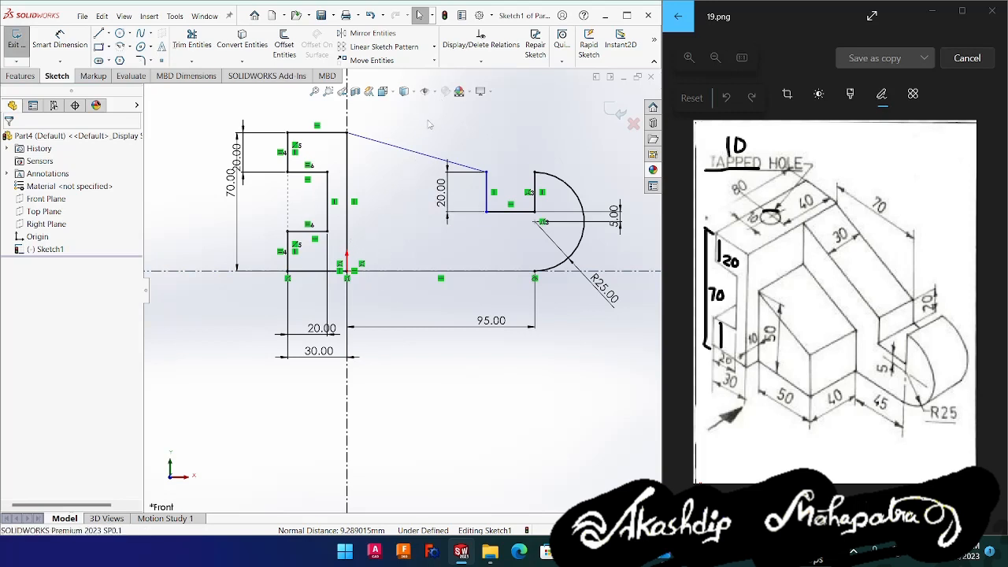
- Hide the sketch relation symbols and the sketch dimensions in the graphics area
{"action": "left_click", "coordinate": [426, 91]}
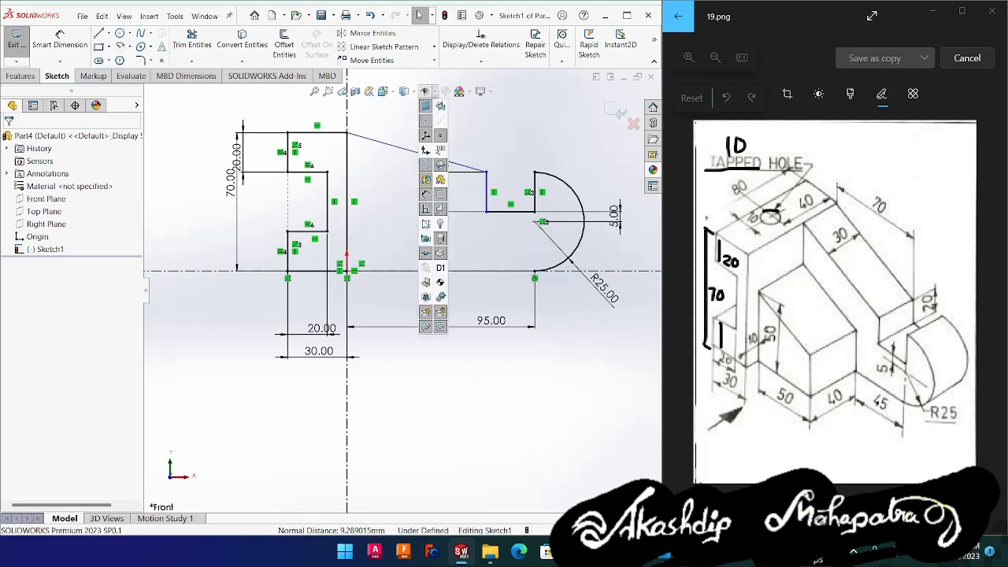
{"action": "left_click", "coordinate": [426, 210]}
{"action": "left_click", "coordinate": [422, 413]}
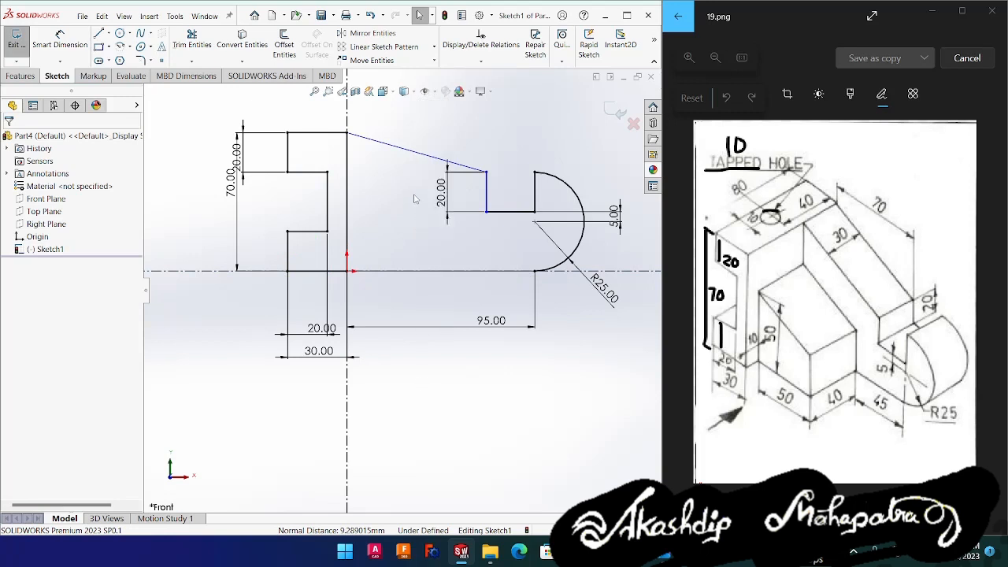
{"action": "left_click", "coordinate": [429, 92]}
{"action": "left_click", "coordinate": [431, 92]}
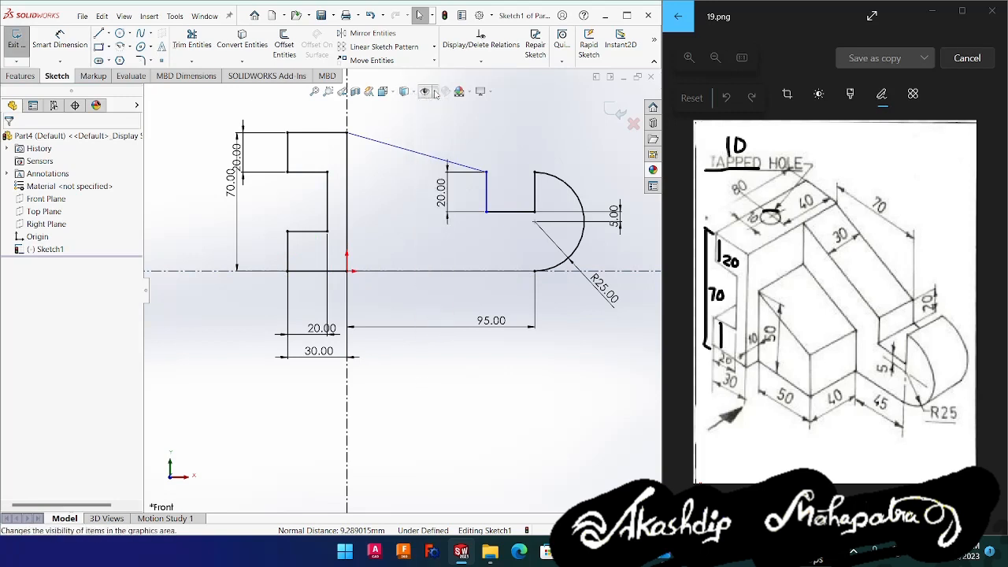
{"action": "left_click", "coordinate": [433, 93]}
{"action": "left_click", "coordinate": [426, 195]}
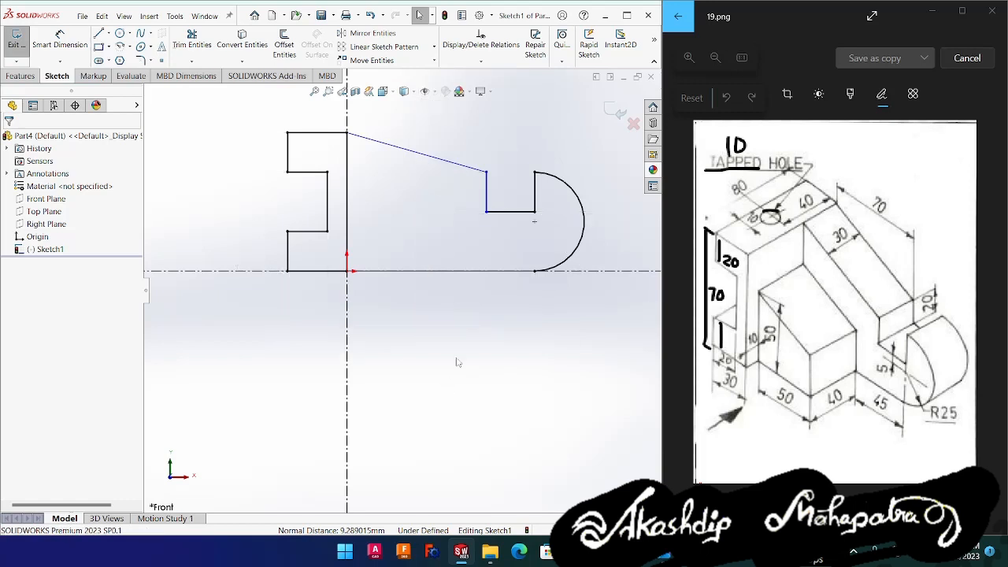
- Dimension the horizontal distance from the upright's upper inner corner to the notch's vertical edge at 70 mm and exit the sketch
{"action": "mouse_move", "coordinate": [488, 177]}
{"action": "left_mouse_down"}
{"action": "mouse_move", "coordinate": [441, 208]}
{"action": "mouse_move", "coordinate": [482, 197]}
{"action": "left_mouse_up"}
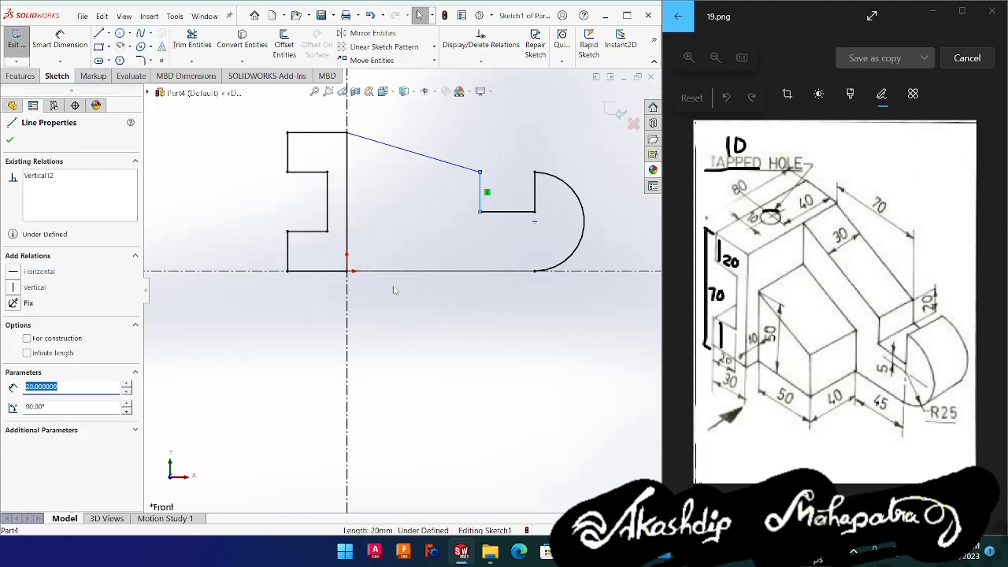
{"action": "mouse_move", "coordinate": [382, 385]}
{"action": "right_mouse_down"}
{"action": "mouse_move", "coordinate": [394, 374]}
{"action": "mouse_move", "coordinate": [386, 316]}
{"action": "right_mouse_up"}
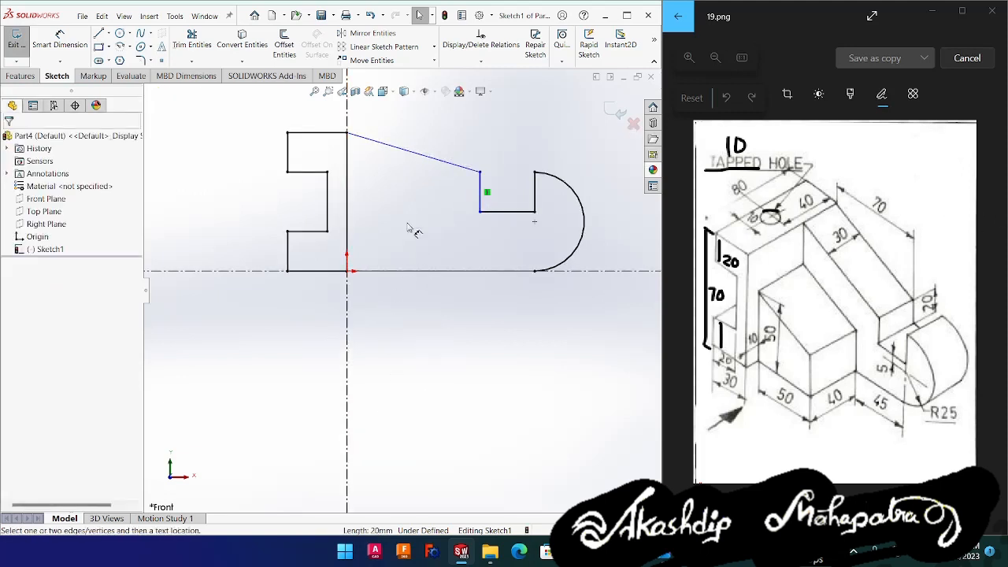
{"action": "left_click", "coordinate": [348, 133]}
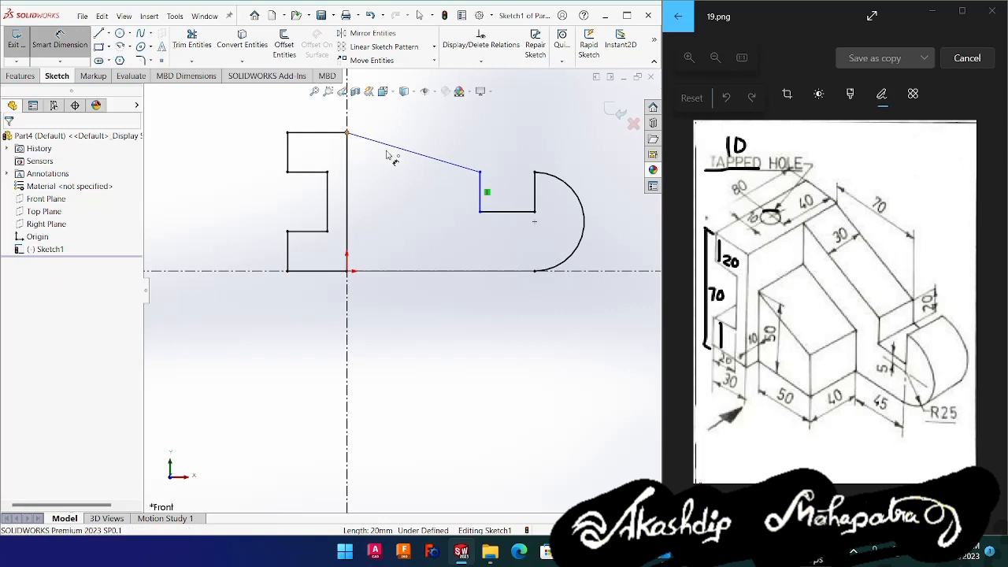
{"action": "left_click", "coordinate": [481, 186]}
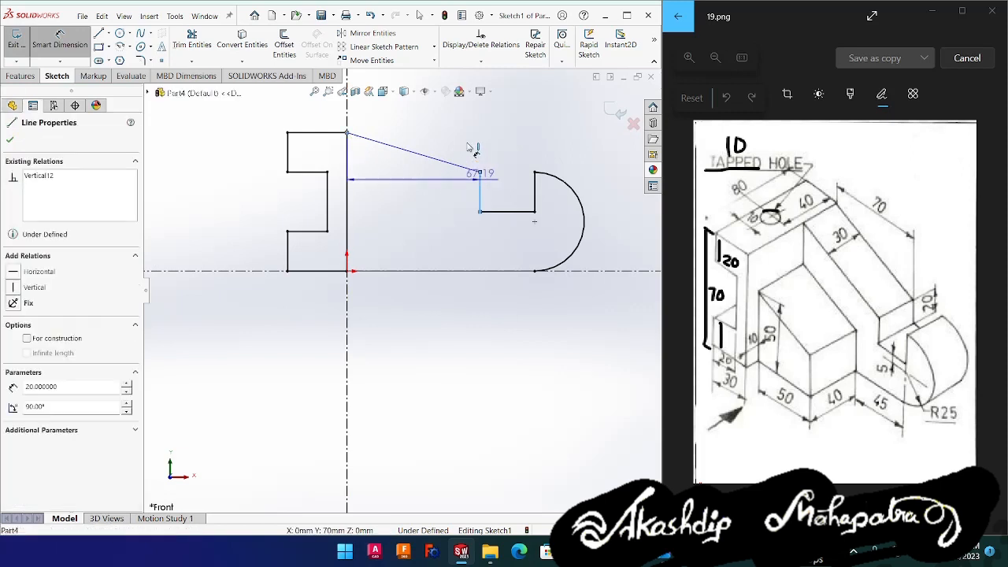
{"action": "left_click", "coordinate": [470, 140]}
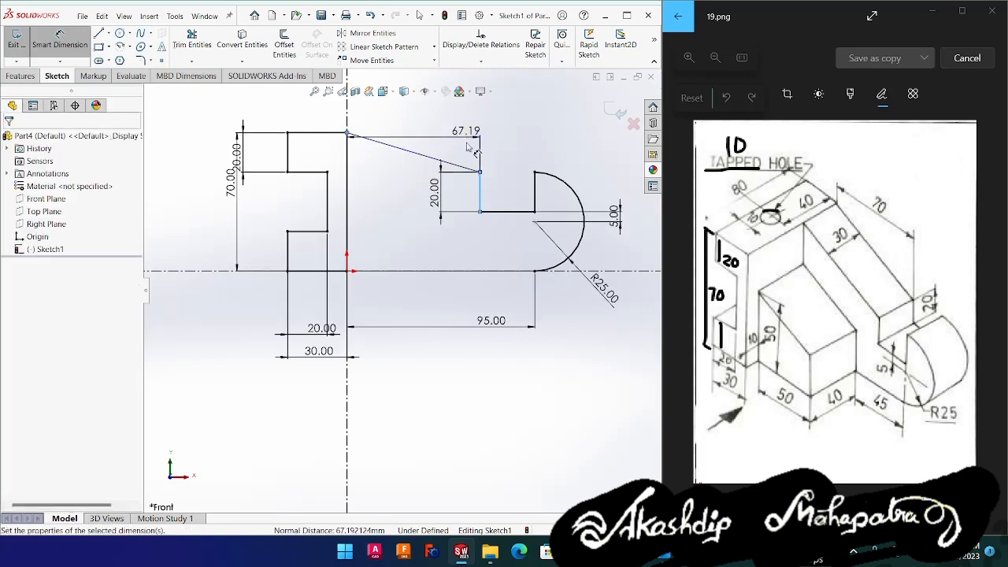
{"action": "type", "text": "70"}
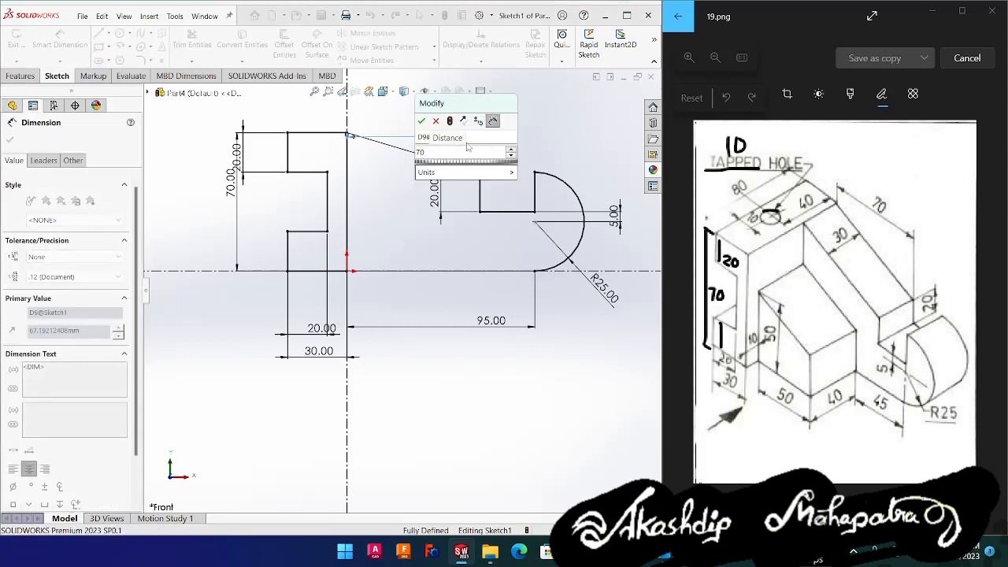
{"action": "key", "text": "Return"}
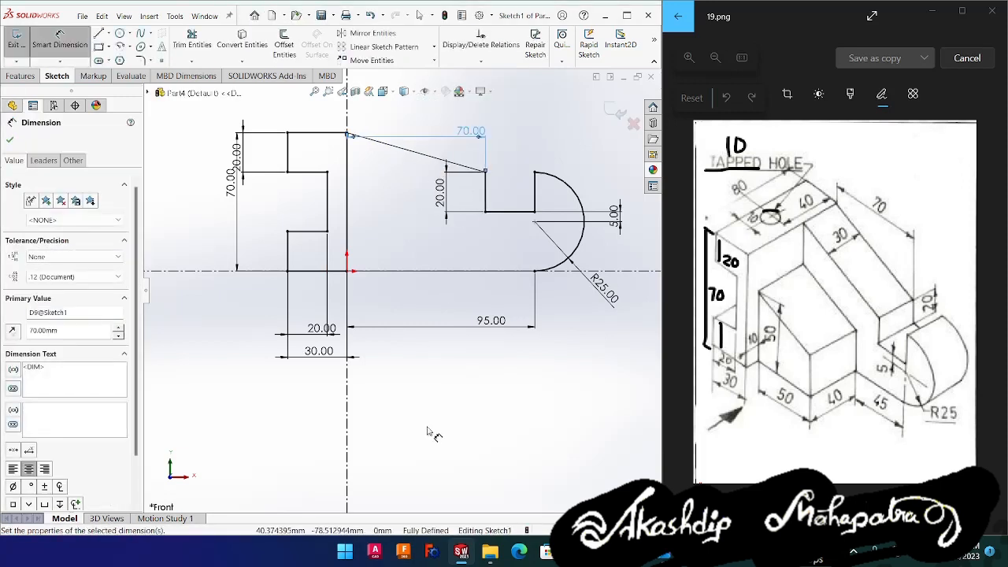
{"action": "key", "text": "Escape"}
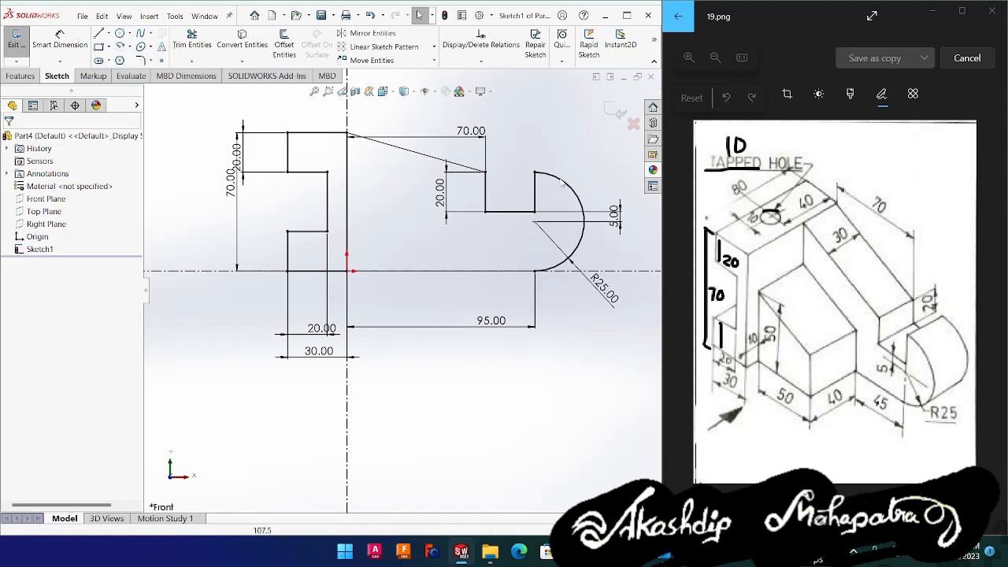
{"action": "left_click", "coordinate": [614, 111]}
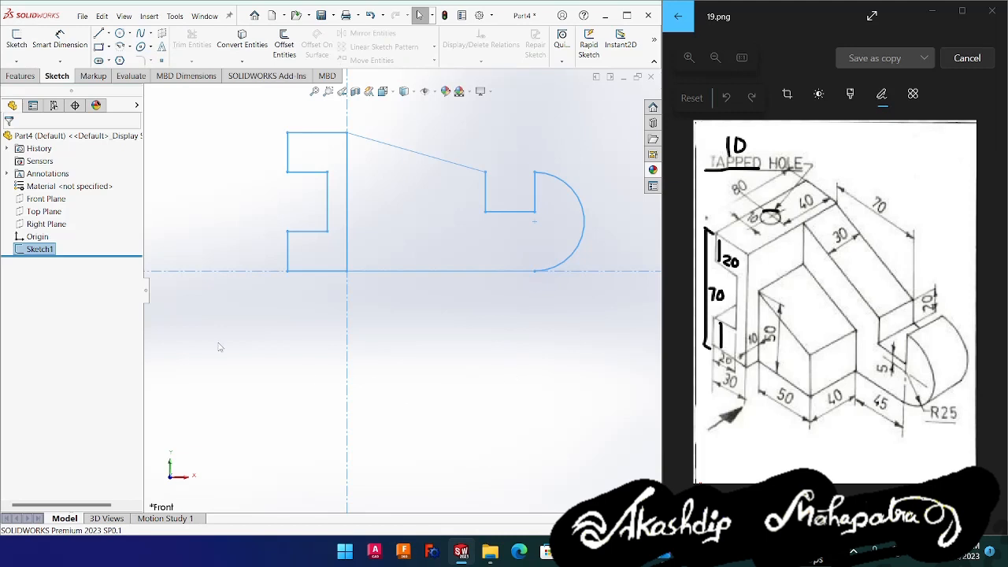
- Set up a boss extrusion of the C-shaped upright region with a depth of 80 mm
{"action": "left_click", "coordinate": [20, 75]}
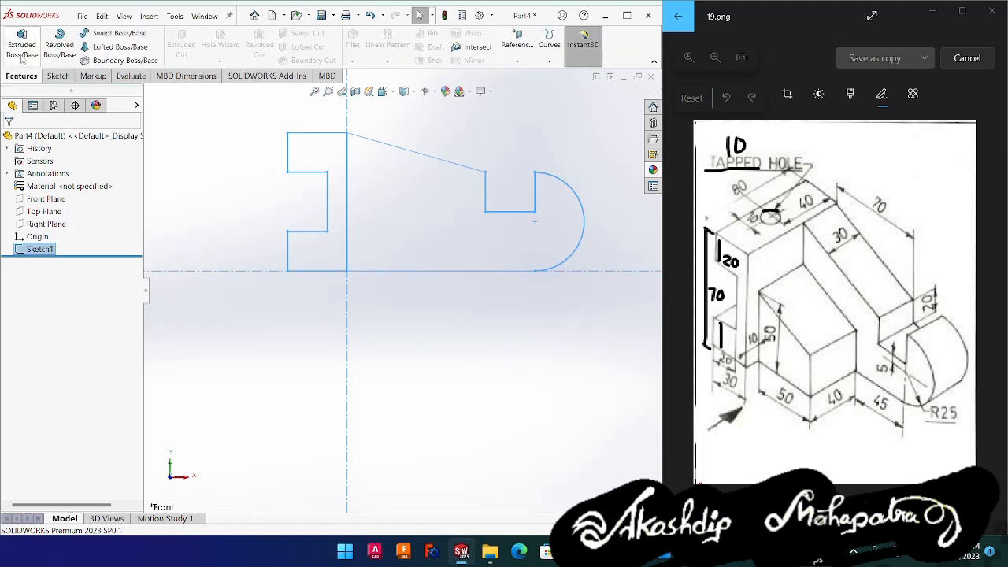
{"action": "left_click", "coordinate": [21, 55]}
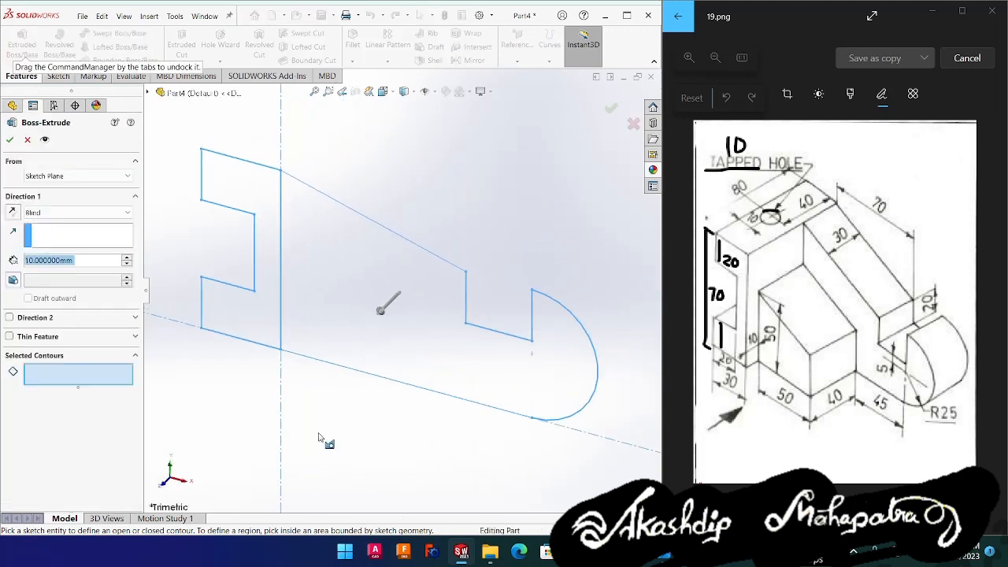
{"action": "left_click", "coordinate": [253, 330]}
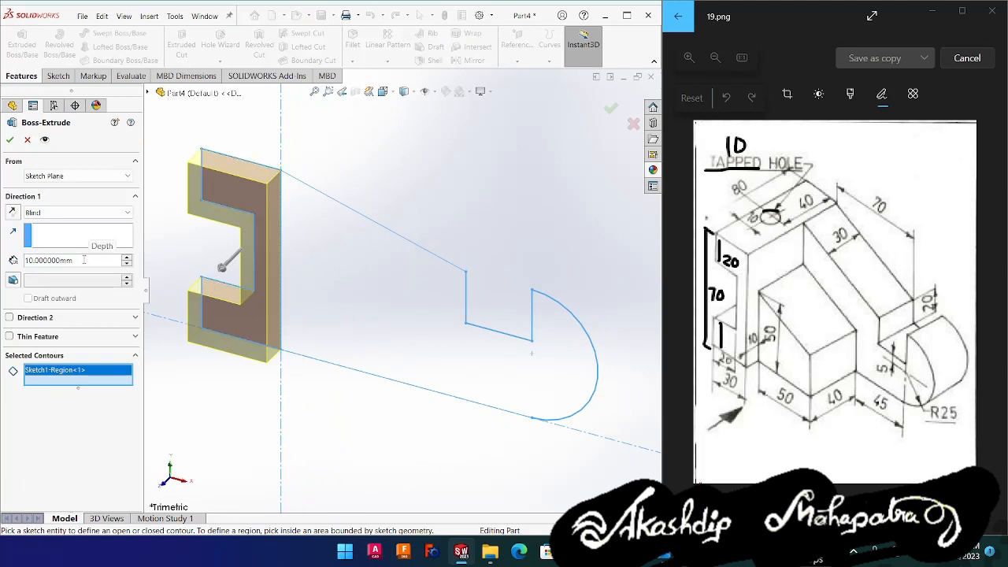
{"action": "left_click_drag", "start_coordinate": [85, 260], "coordinate": [13, 260]}
{"action": "type", "text": "80"}
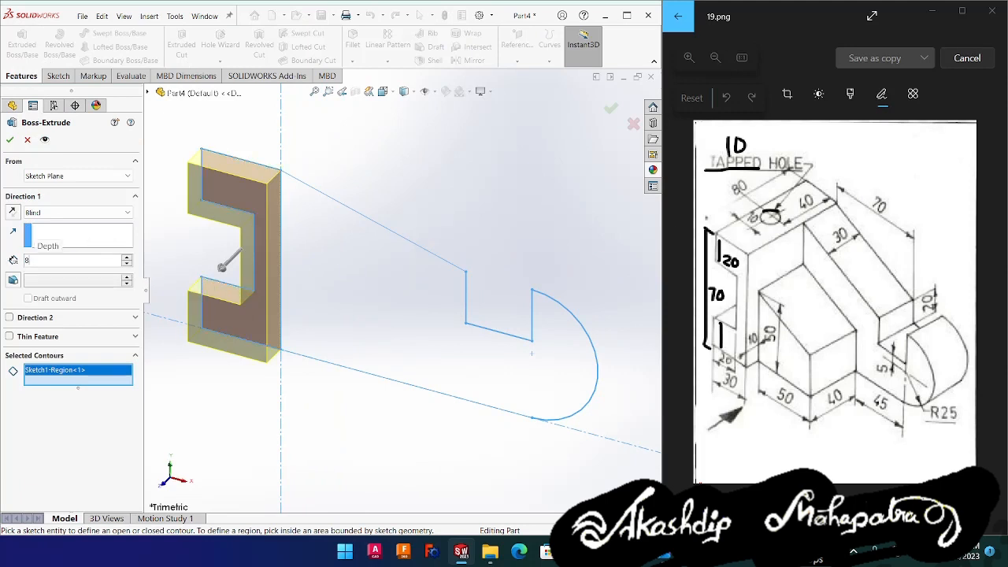
{"action": "key", "text": "Return"}
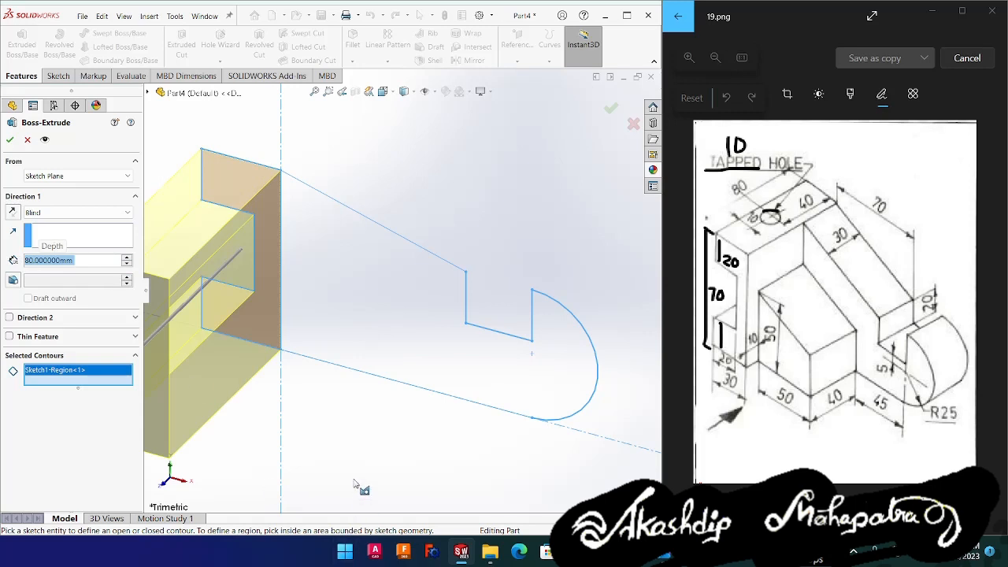
- Set the upright extrusion's end condition to Mid Plane and accept the feature
{"action": "middle_click_drag", "start_coordinate": [360, 462], "coordinate": [434, 457], "text": "ctrl"}
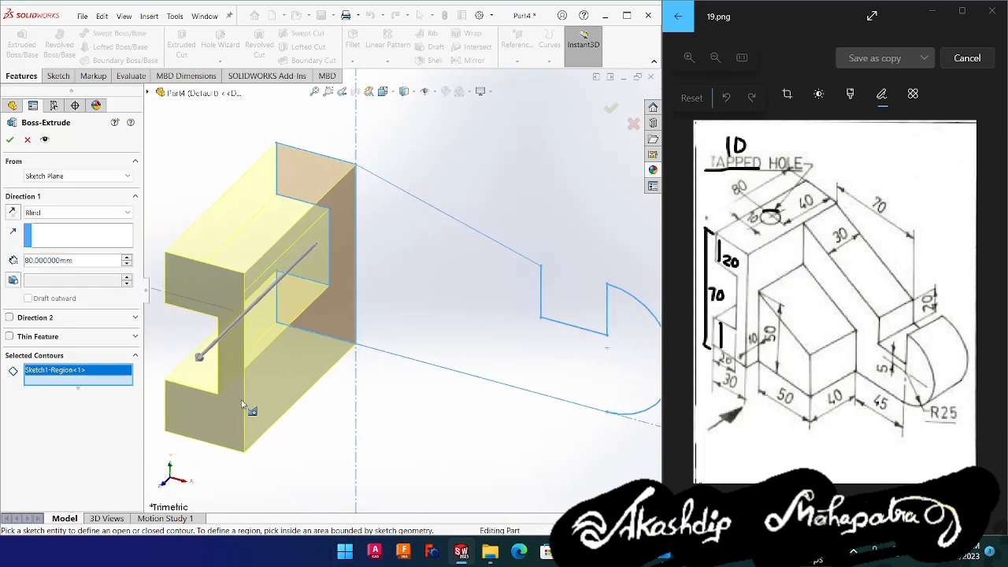
{"action": "left_click", "coordinate": [79, 212]}
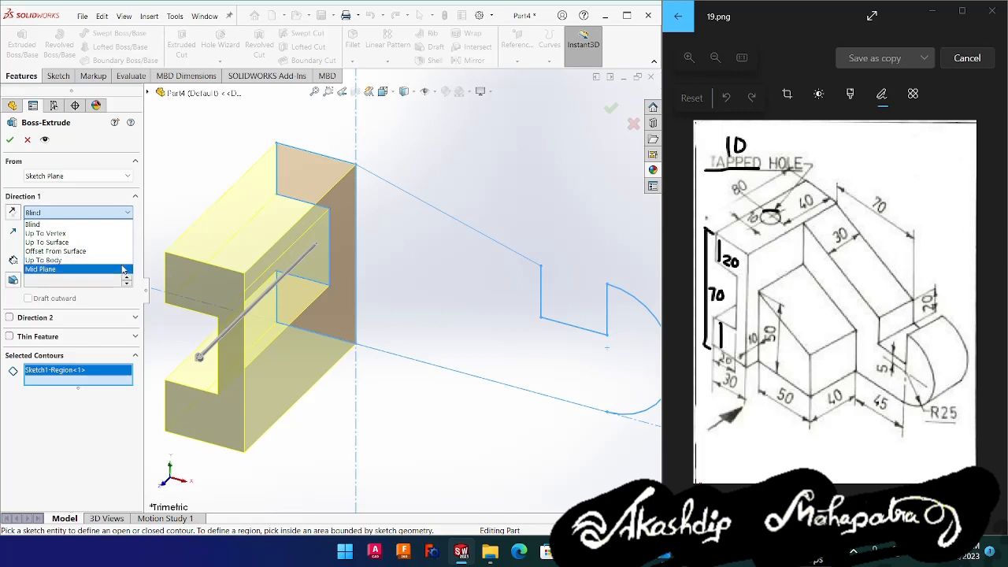
{"action": "left_click", "coordinate": [60, 225]}
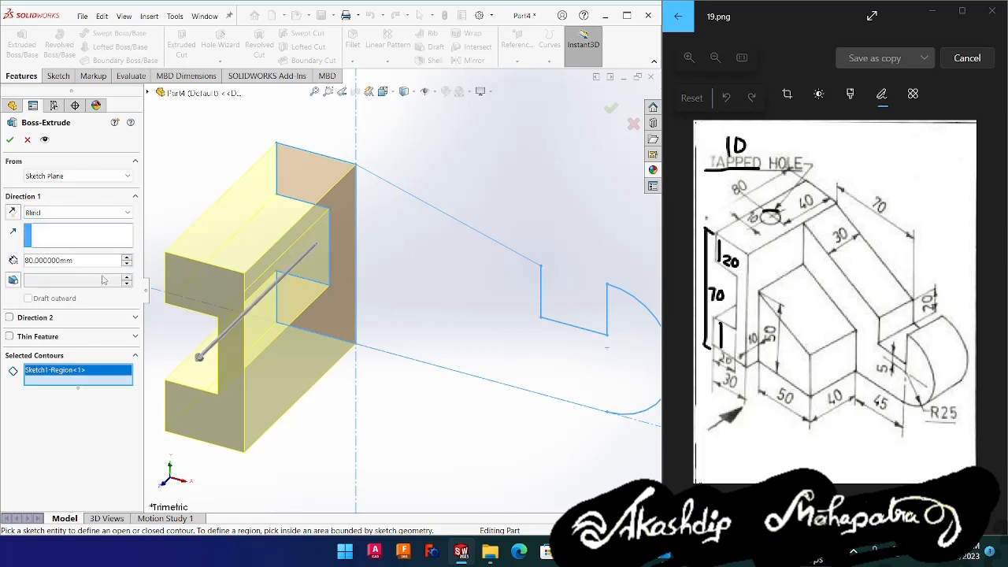
{"action": "left_click", "coordinate": [43, 214]}
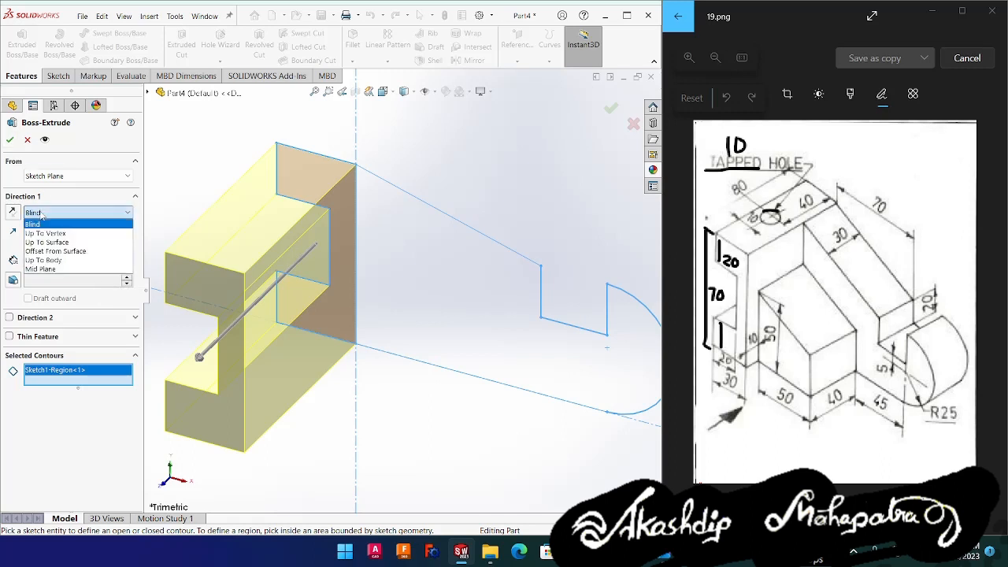
{"action": "left_click", "coordinate": [41, 268]}
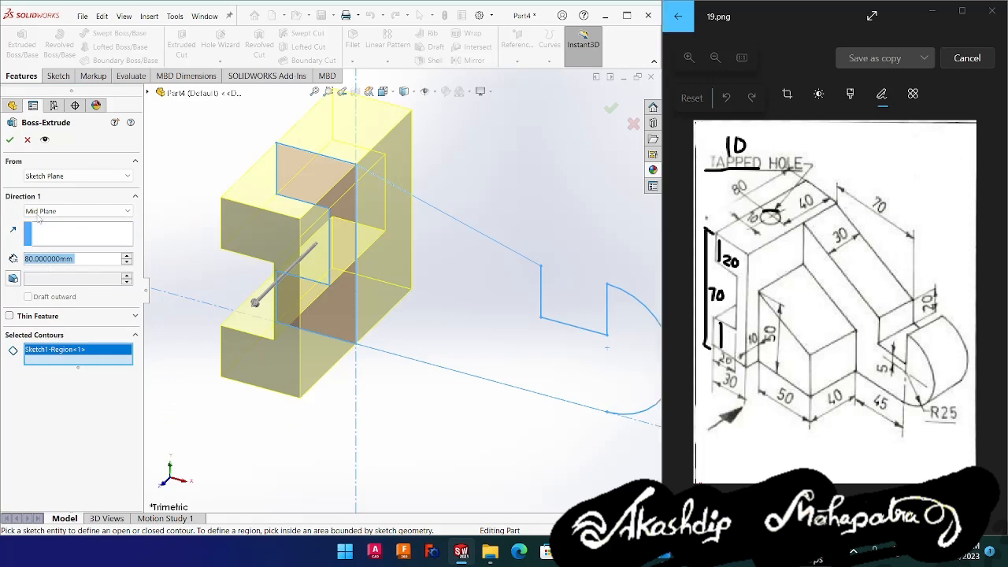
{"action": "left_click", "coordinate": [10, 139]}
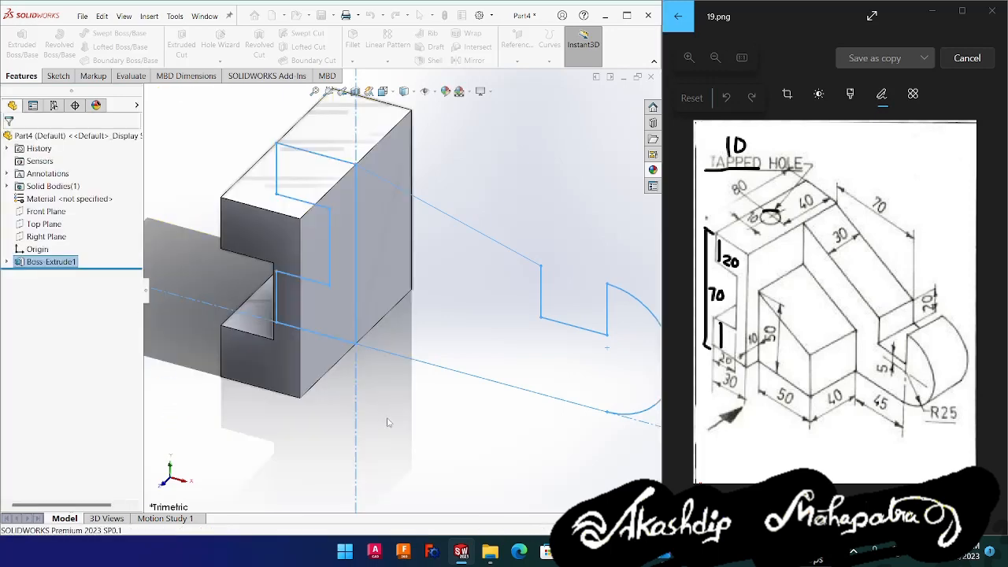
- Set up a 30 mm deep boss extrusion of the sloped arm region, reusing the sketch of the upright extrusion
{"action": "mouse_move", "coordinate": [410, 423]}
{"action": "middle_mouse_down"}
{"action": "mouse_move", "coordinate": [365, 420]}
{"action": "mouse_move", "coordinate": [397, 417]}
{"action": "middle_mouse_up"}
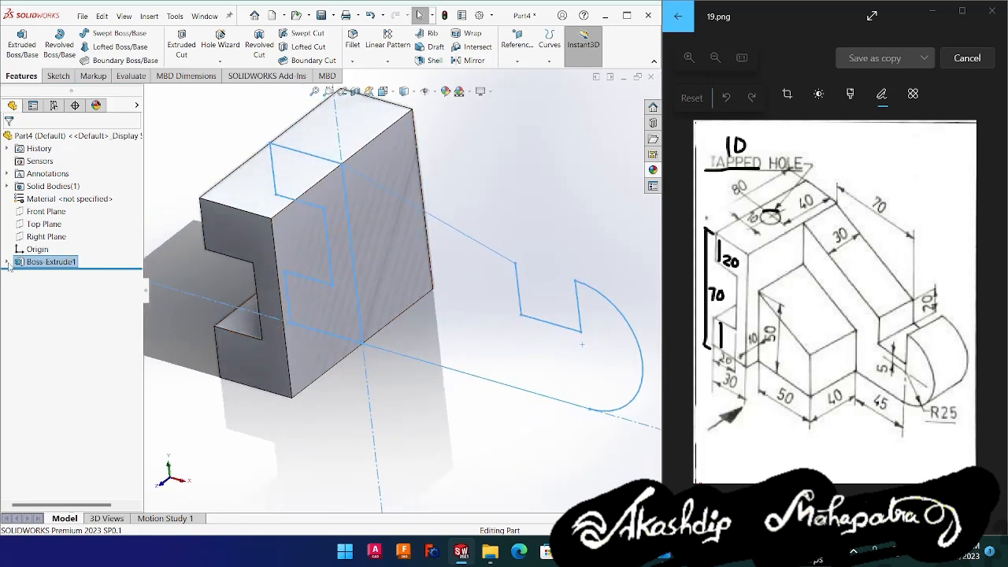
{"action": "left_click", "coordinate": [8, 263]}
{"action": "left_click", "coordinate": [48, 275]}
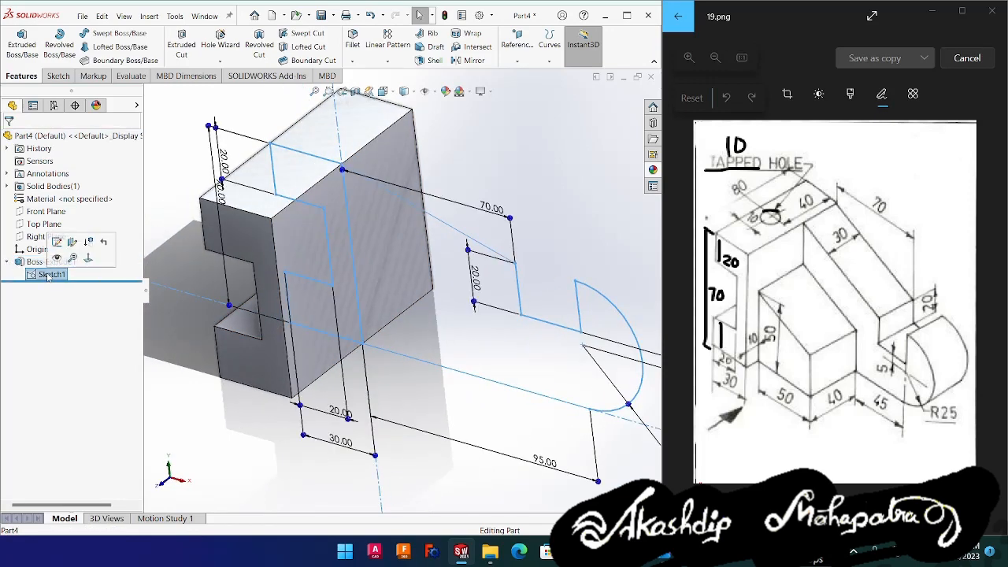
{"action": "left_click", "coordinate": [11, 39]}
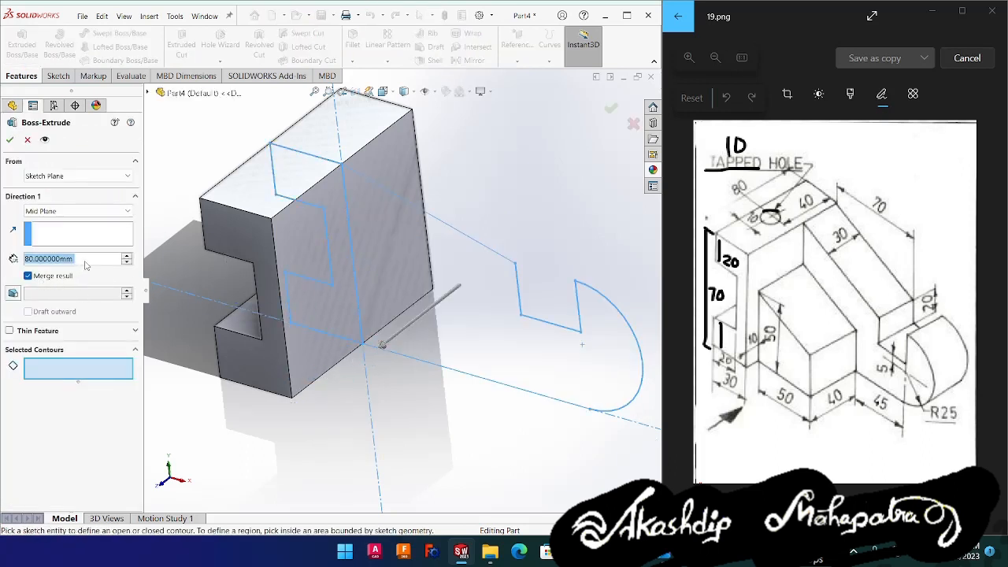
{"action": "type", "text": "30"}
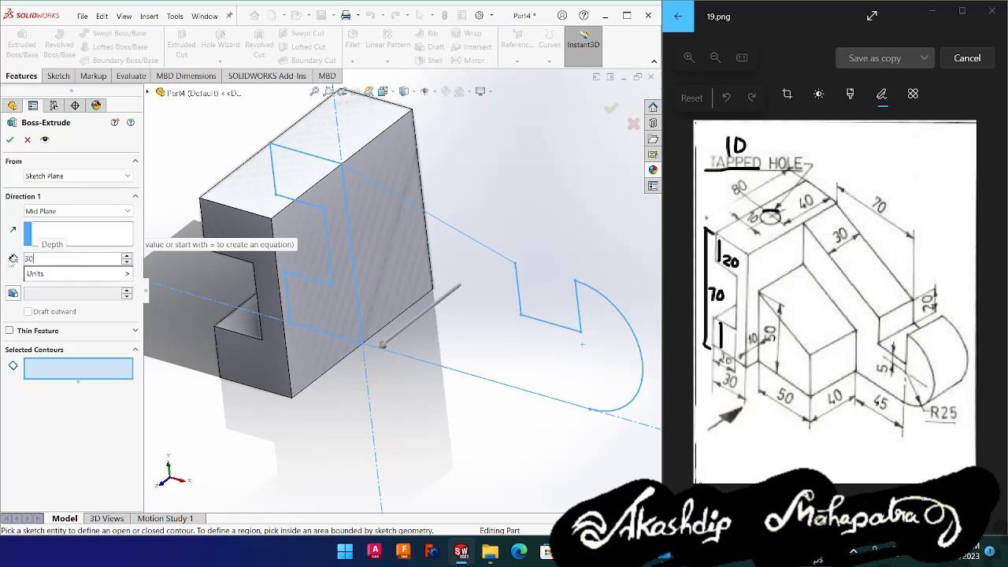
{"action": "key", "text": "Return"}
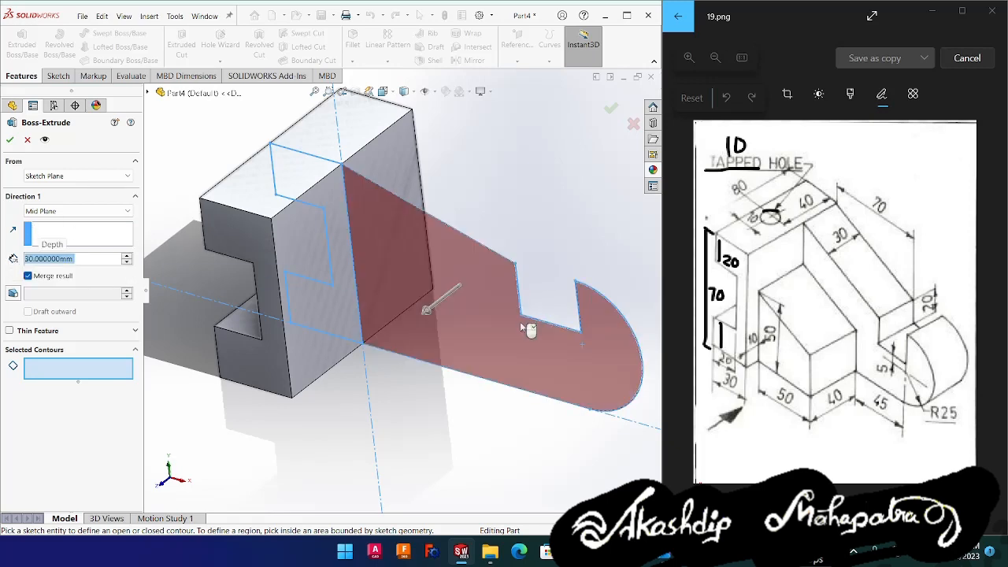
{"action": "left_click", "coordinate": [467, 351]}
{"action": "mouse_move", "coordinate": [427, 412]}
{"action": "middle_mouse_down"}
{"action": "mouse_move", "coordinate": [375, 436]}
{"action": "mouse_move", "coordinate": [406, 428]}
{"action": "middle_mouse_up"}
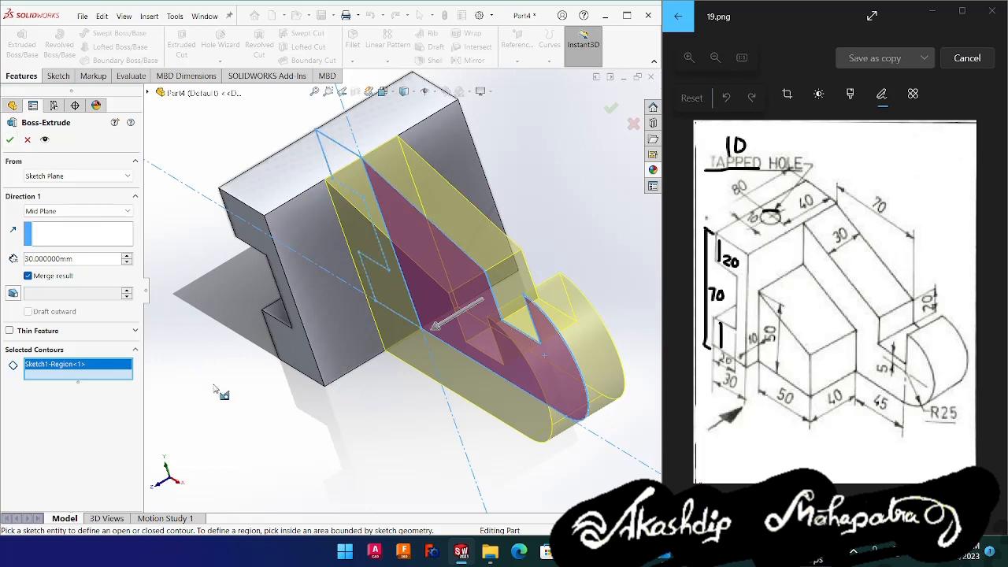
- Change the arm extrusion's start condition to Offset and its end condition to Blind
{"action": "left_click", "coordinate": [77, 176]}
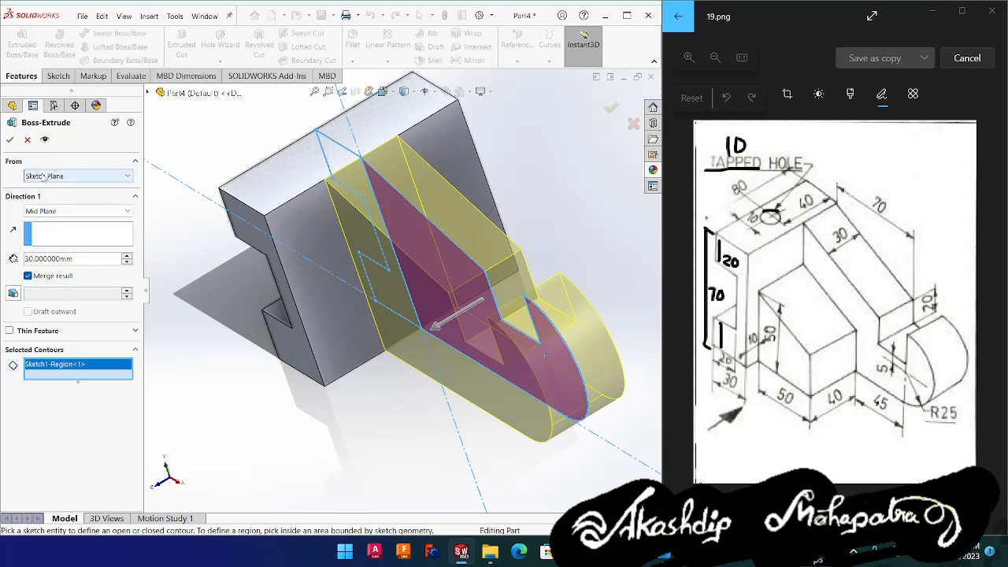
{"action": "left_click", "coordinate": [43, 212]}
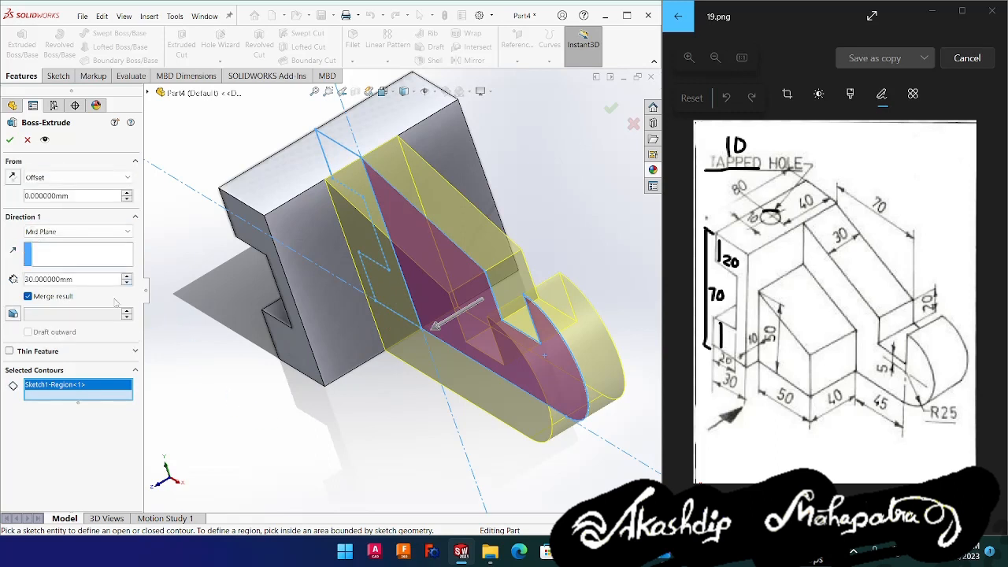
{"action": "left_click", "coordinate": [51, 231]}
{"action": "left_click", "coordinate": [52, 243]}
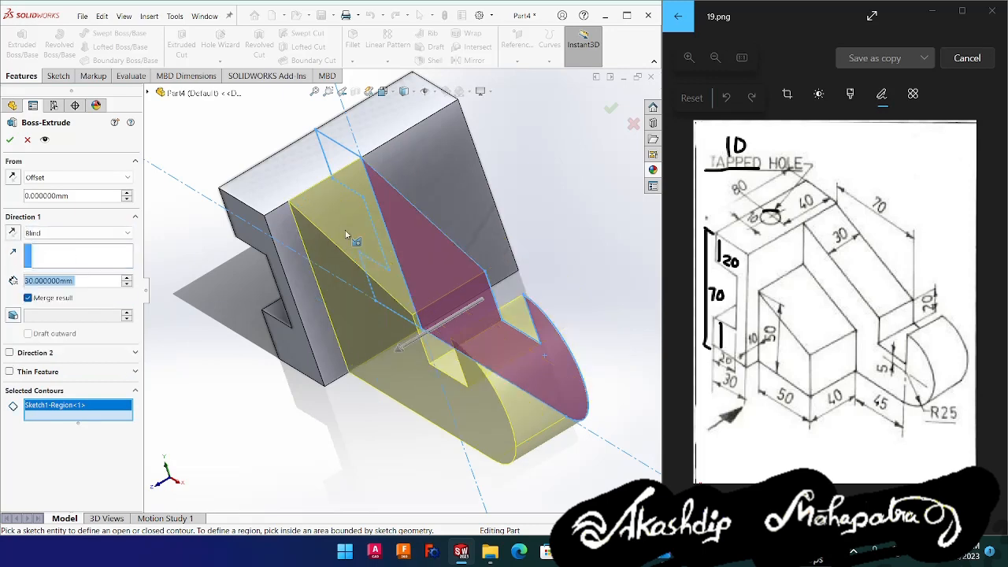
{"action": "middle_click_drag", "start_coordinate": [331, 361], "coordinate": [320, 363]}
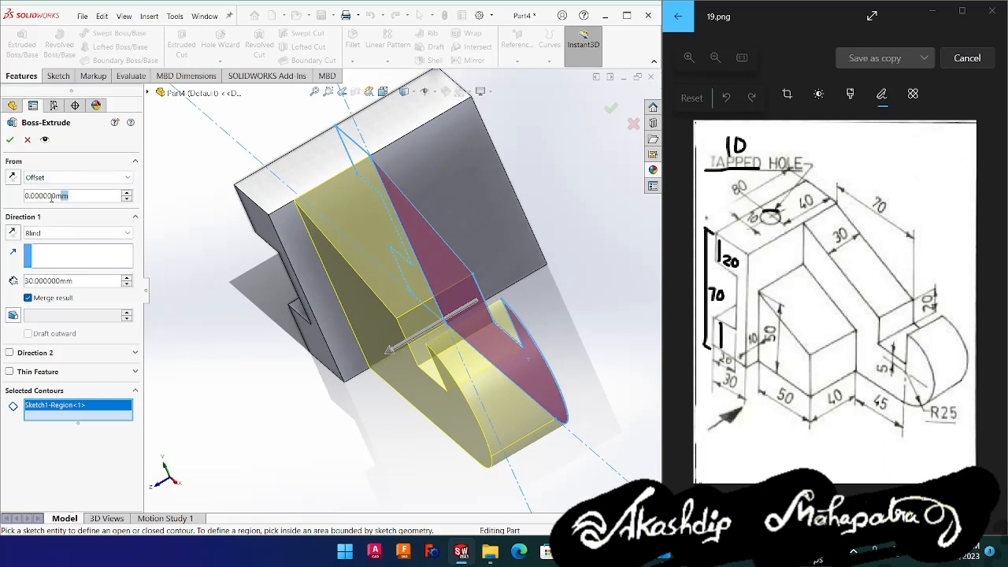
- Try offsetting the arm extrusion's start by 40 mm in the reversed direction, and return the start condition to Sketch Plane
{"action": "left_click_drag", "start_coordinate": [51, 199], "coordinate": [14, 197]}
{"action": "type", "text": "40"}
{"action": "key", "text": "Return"}
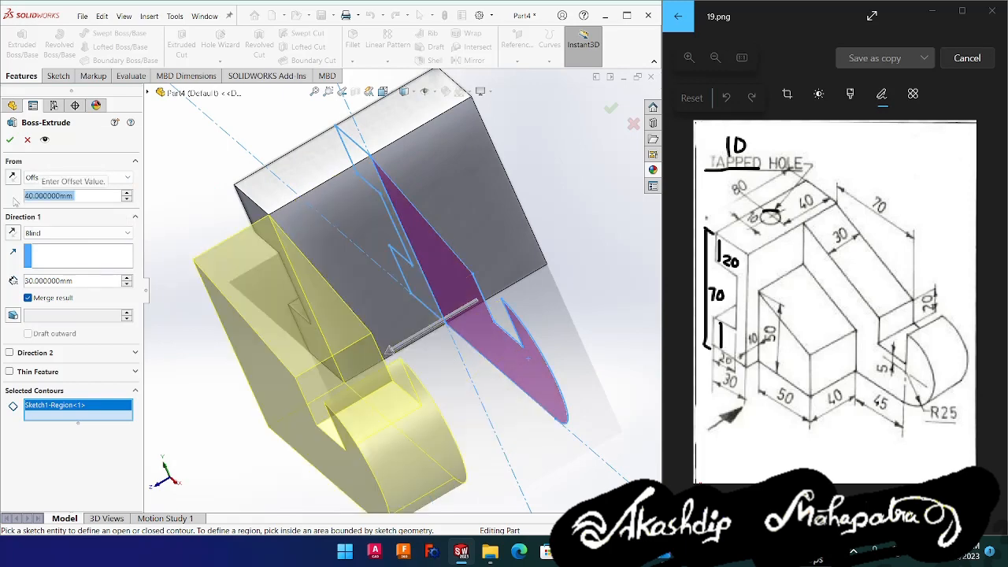
{"action": "left_click", "coordinate": [12, 178]}
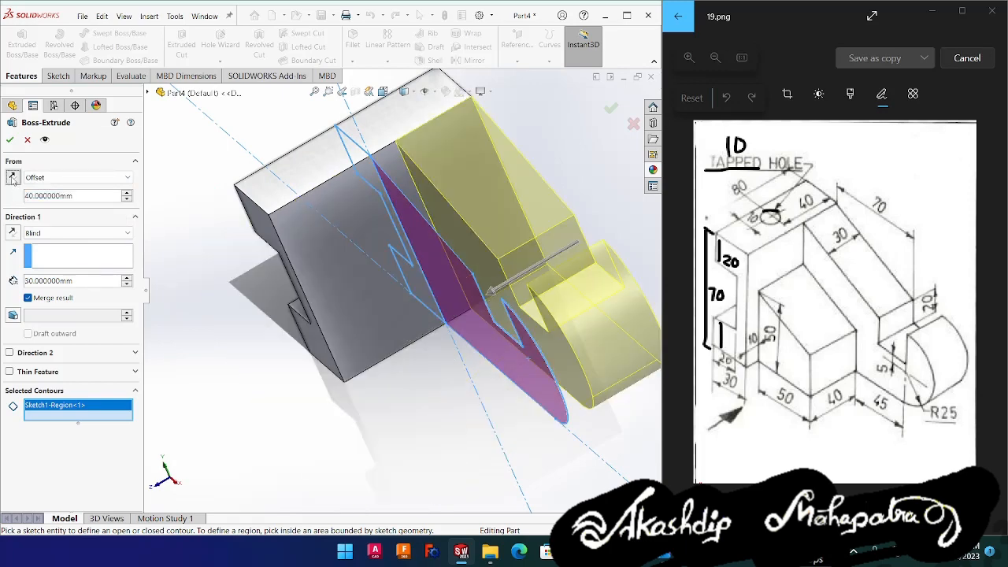
{"action": "middle_click_drag", "start_coordinate": [291, 450], "coordinate": [337, 443]}
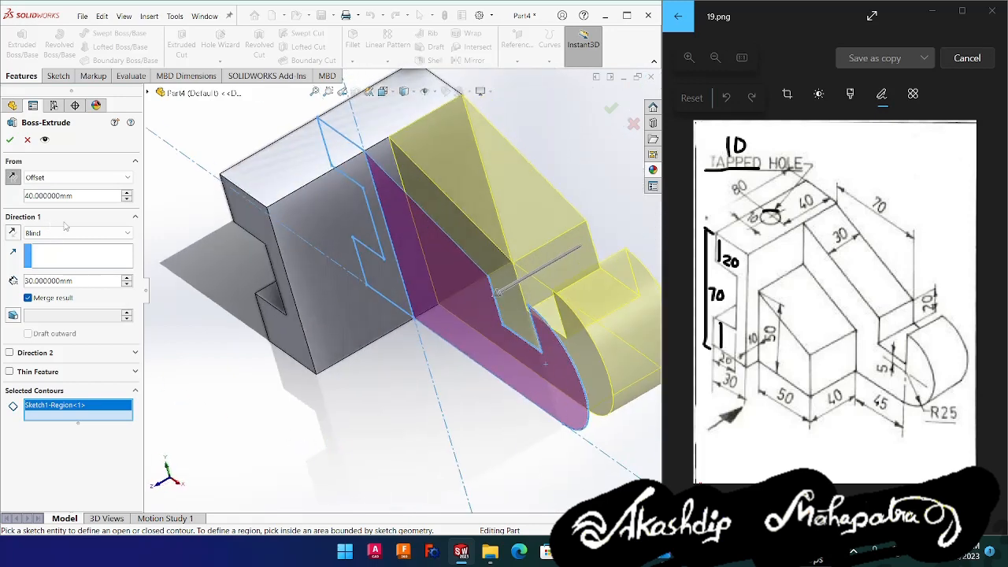
{"action": "left_click", "coordinate": [88, 197]}
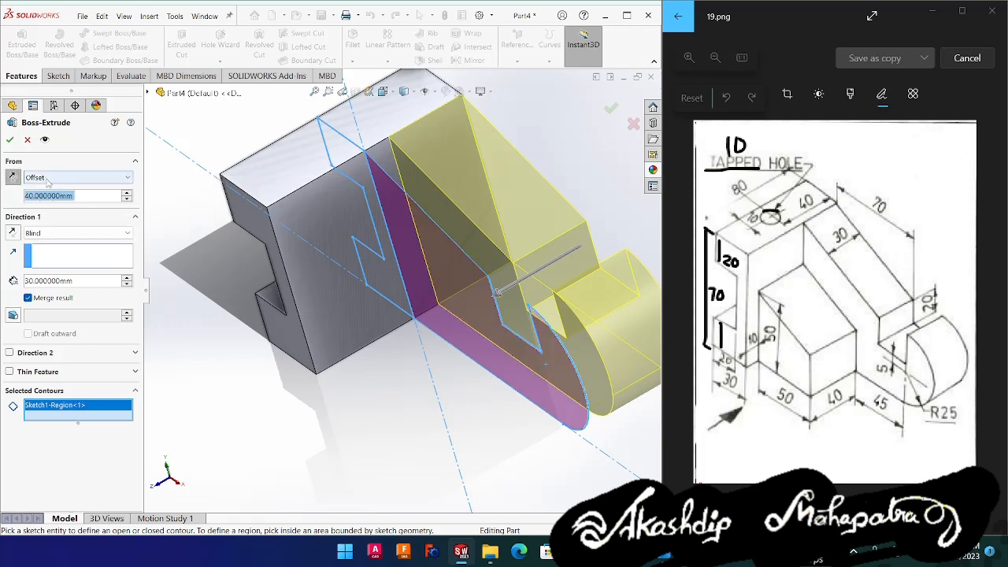
{"action": "left_click", "coordinate": [75, 177]}
{"action": "left_click", "coordinate": [63, 190]}
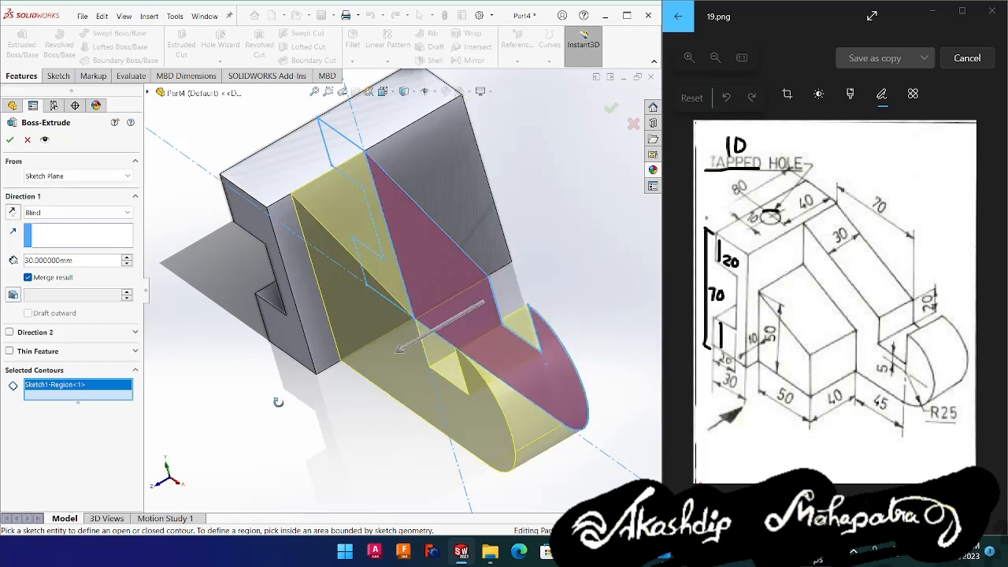
- Measure the distance from the upright's outer vertical edge to the parallel vertical line of the profile sketch
{"action": "mouse_move", "coordinate": [307, 405]}
{"action": "middle_mouse_down"}
{"action": "mouse_move", "coordinate": [272, 399]}
{"action": "mouse_move", "coordinate": [313, 379]}
{"action": "middle_mouse_up"}
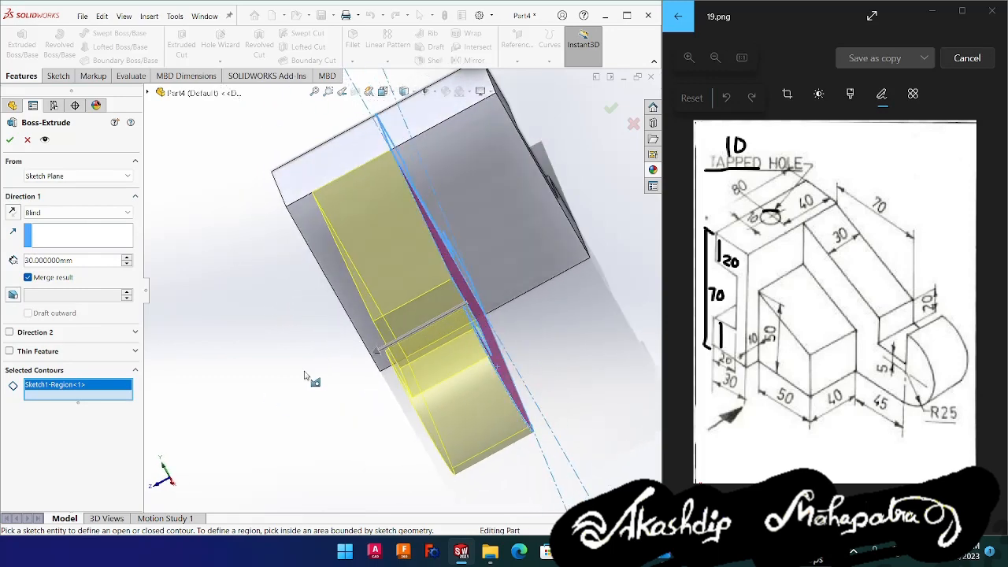
{"action": "middle_click_drag", "start_coordinate": [302, 335], "coordinate": [284, 327]}
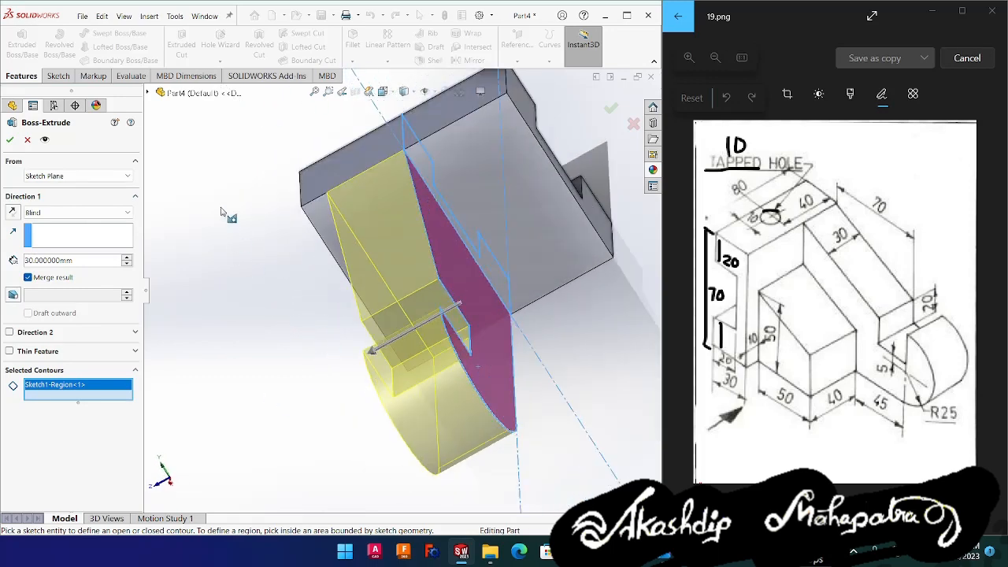
{"action": "left_click", "coordinate": [129, 75]}
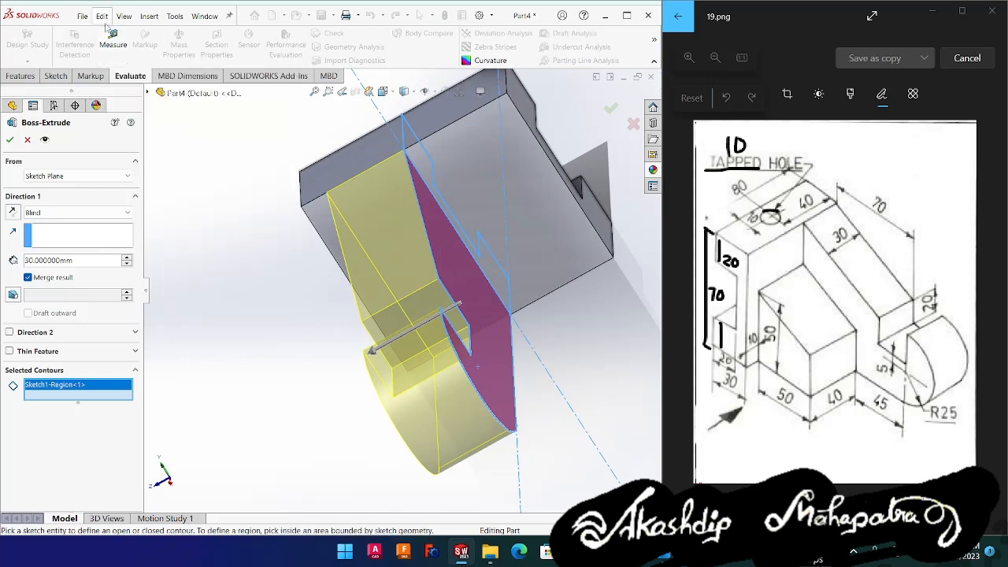
{"action": "left_click", "coordinate": [112, 41]}
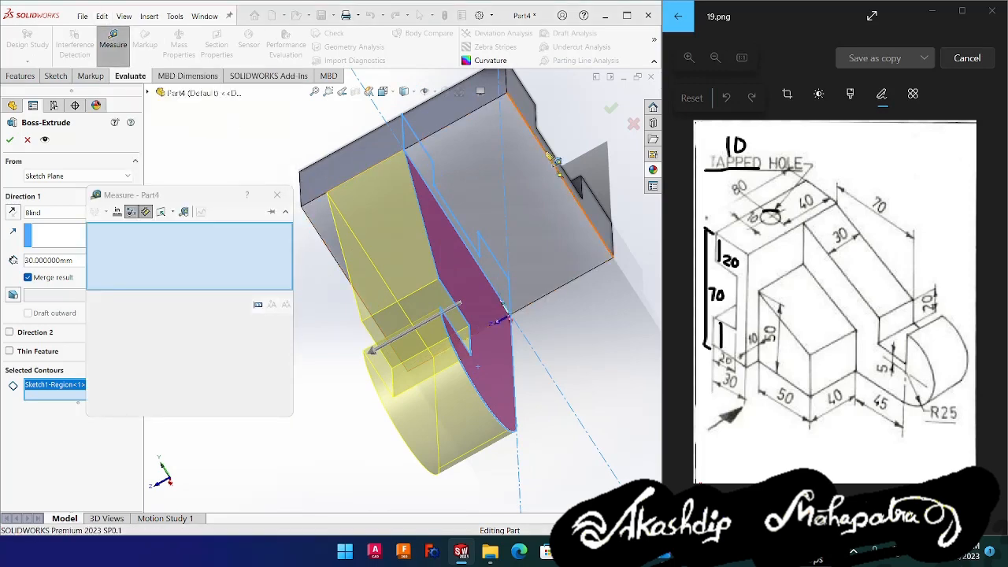
{"action": "left_click", "coordinate": [546, 159]}
{"action": "scroll", "coordinate": [475, 236], "scroll_direction": "down", "scroll_amount": 5}
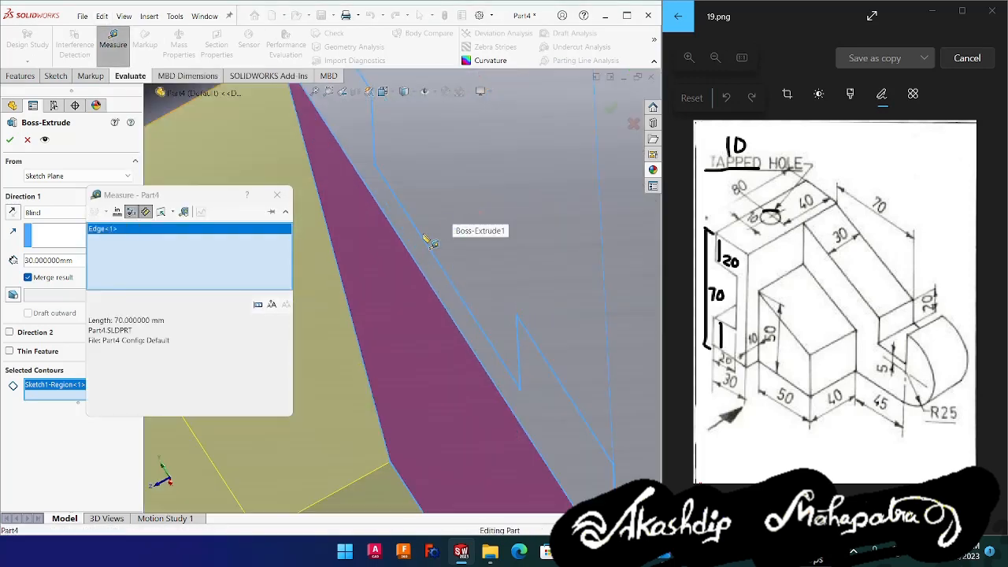
{"action": "left_click", "coordinate": [449, 247]}
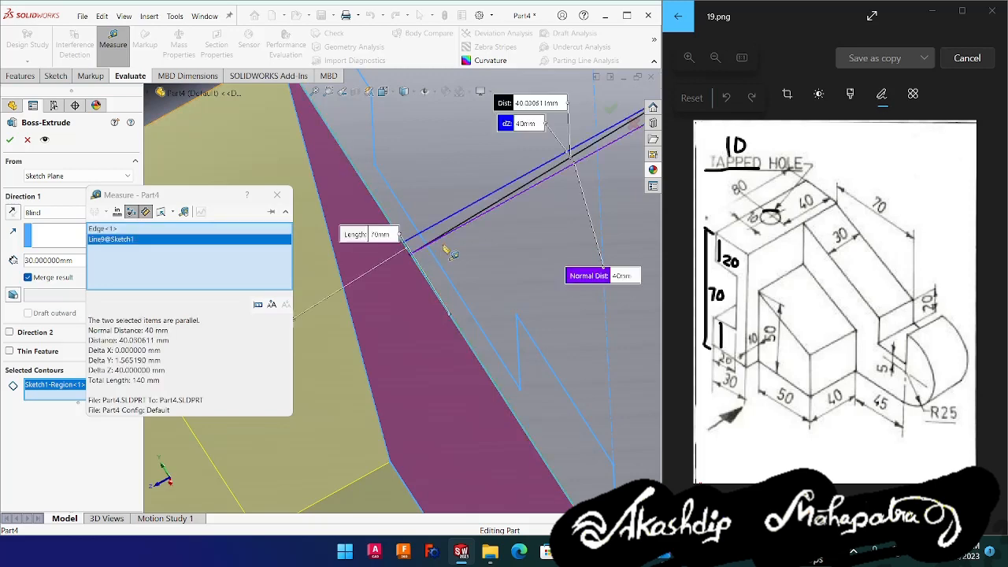
{"action": "scroll", "coordinate": [449, 252], "scroll_direction": "up", "scroll_amount": 3}
{"action": "scroll", "coordinate": [464, 291], "scroll_direction": "down", "scroll_amount": 4}
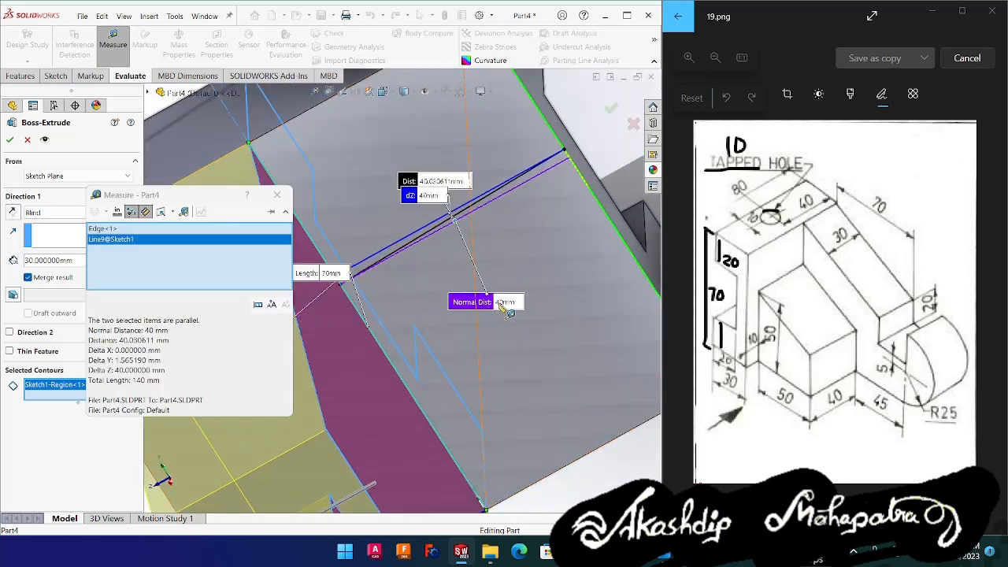
{"action": "left_click", "coordinate": [277, 195]}
- Set the arm extrusion's start condition to a reversed 40 mm Offset and accept the feature
{"action": "scroll", "coordinate": [337, 300], "scroll_direction": "up", "scroll_amount": 2}
{"action": "scroll", "coordinate": [337, 300], "scroll_direction": "down", "scroll_amount": 4}
{"action": "scroll", "coordinate": [337, 299], "scroll_direction": "up", "scroll_amount": 5}
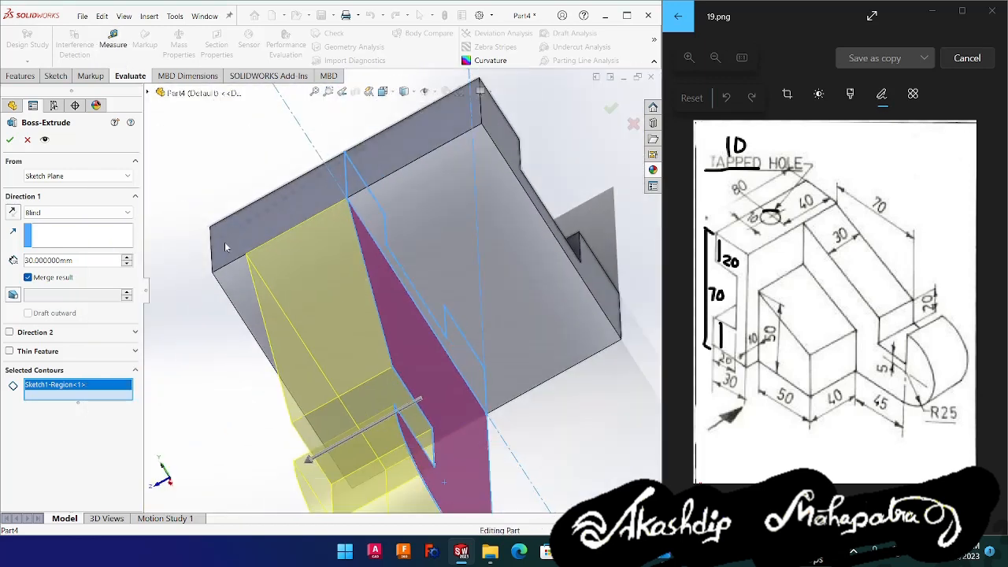
{"action": "left_click", "coordinate": [86, 176]}
{"action": "left_click", "coordinate": [69, 219]}
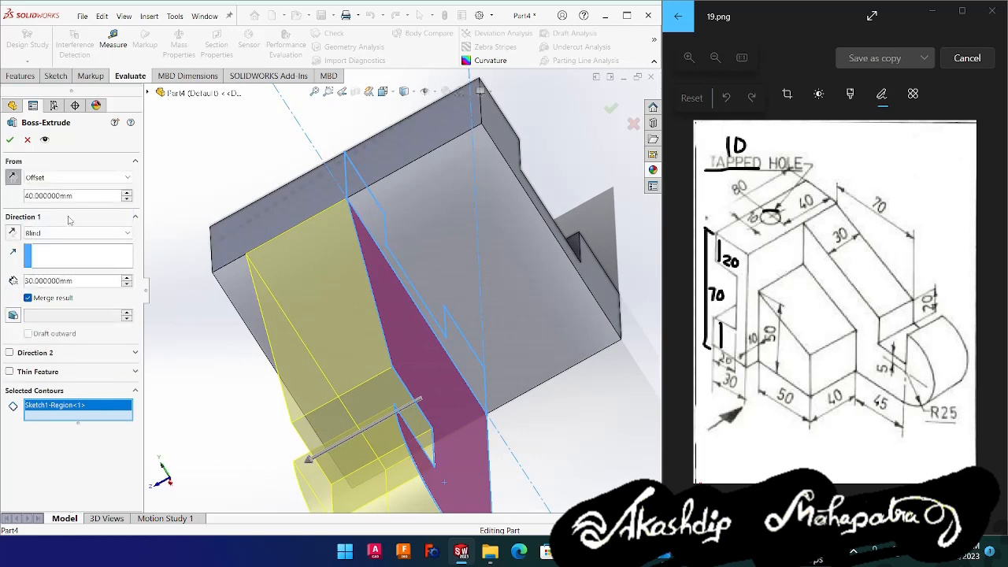
{"action": "left_click", "coordinate": [9, 139]}
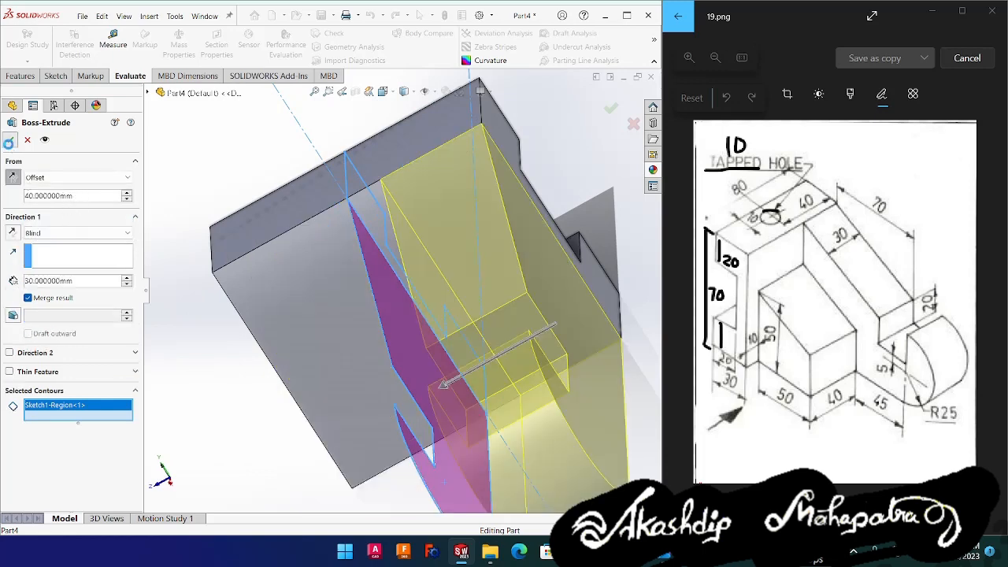
- Start a new sketch on the flat side face of the sloped arm
{"action": "middle_click_drag", "start_coordinate": [307, 303], "coordinate": [388, 359]}
{"action": "scroll", "coordinate": [389, 362], "scroll_direction": "down", "scroll_amount": 2}
{"action": "scroll", "coordinate": [391, 364], "scroll_direction": "up", "scroll_amount": 5}
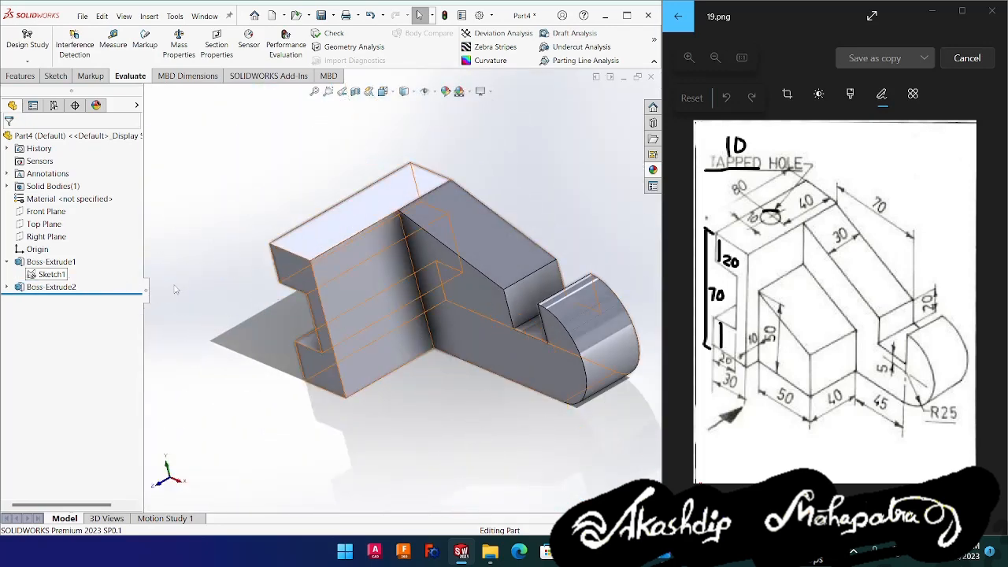
{"action": "left_click", "coordinate": [343, 291]}
{"action": "left_click", "coordinate": [339, 234]}
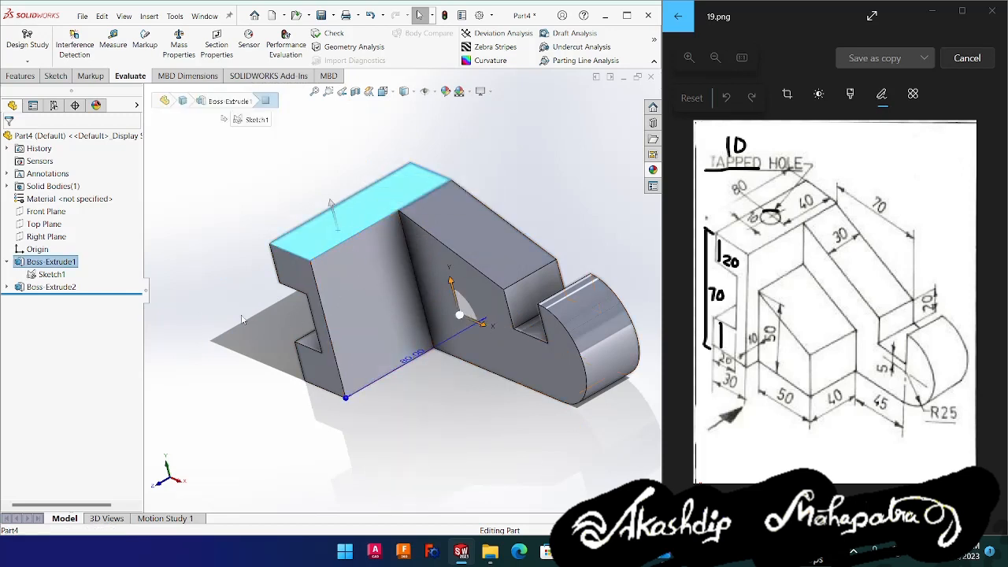
{"action": "left_click", "coordinate": [386, 443]}
{"action": "mouse_move", "coordinate": [396, 443]}
{"action": "middle_mouse_down"}
{"action": "mouse_move", "coordinate": [473, 431]}
{"action": "mouse_move", "coordinate": [461, 423]}
{"action": "middle_mouse_up"}
{"action": "left_click", "coordinate": [445, 356]}
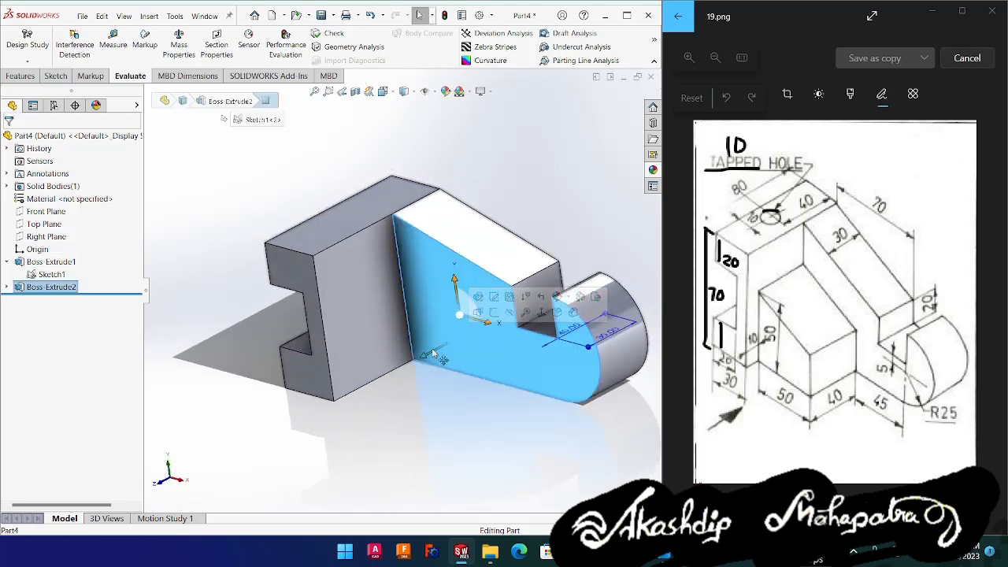
{"action": "left_click", "coordinate": [494, 314]}
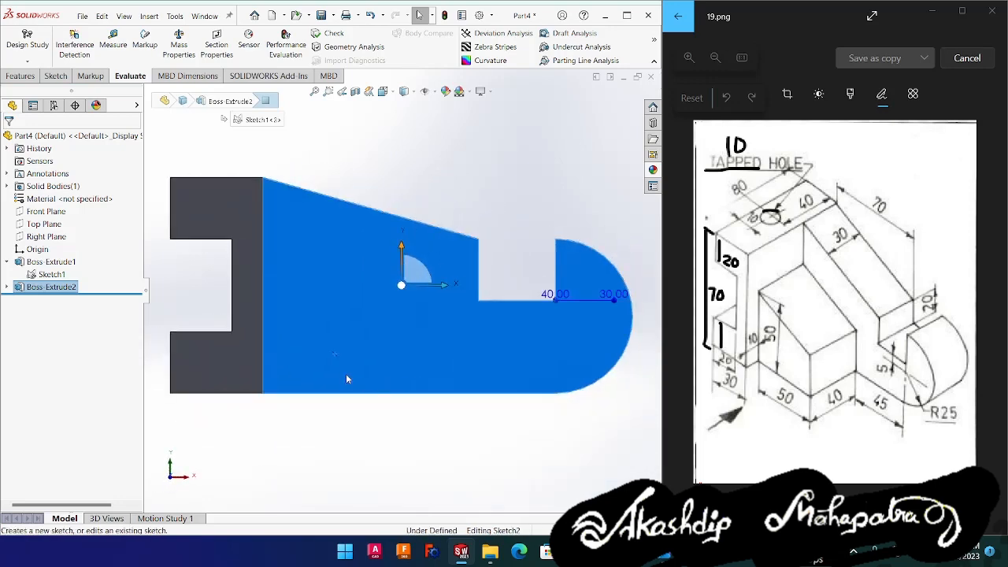
- Sketch a closed four-sided profile from the upright's lower corner, about 41 mm wide, sloping from about 41 mm to 15 mm high
{"action": "right_click_drag", "start_coordinate": [360, 432], "coordinate": [283, 435]}
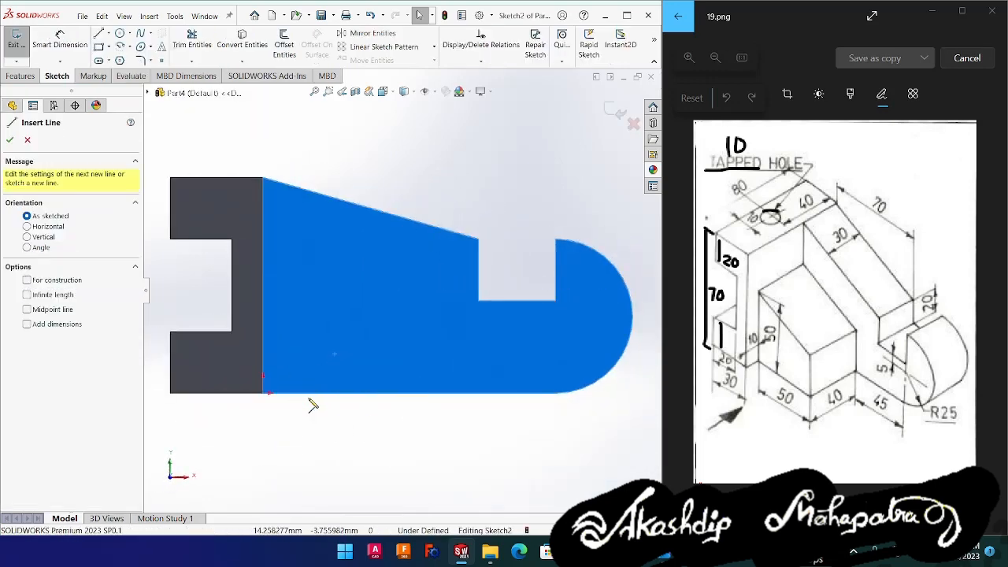
{"action": "left_click", "coordinate": [263, 285]}
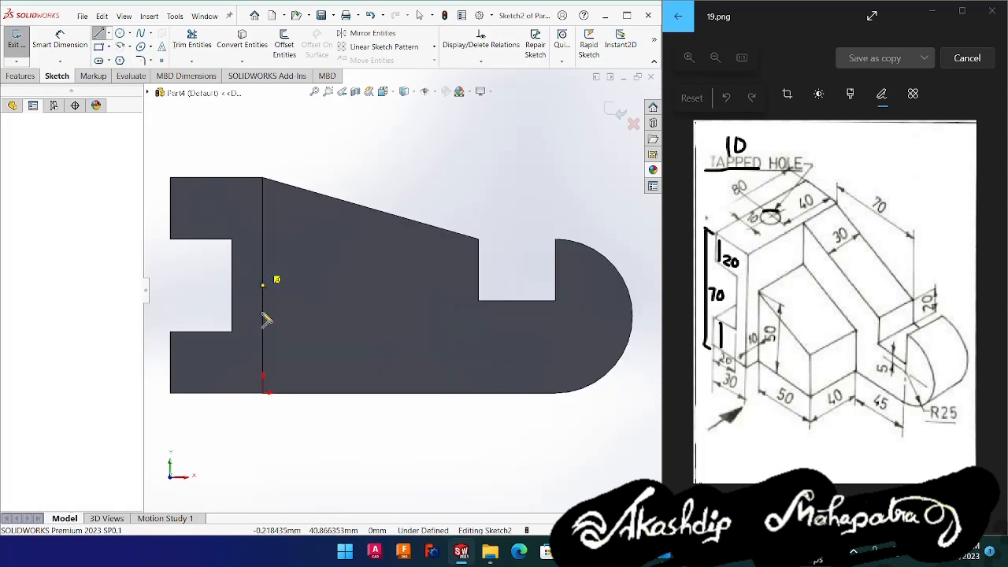
{"action": "left_click", "coordinate": [264, 392]}
{"action": "left_click", "coordinate": [263, 391]}
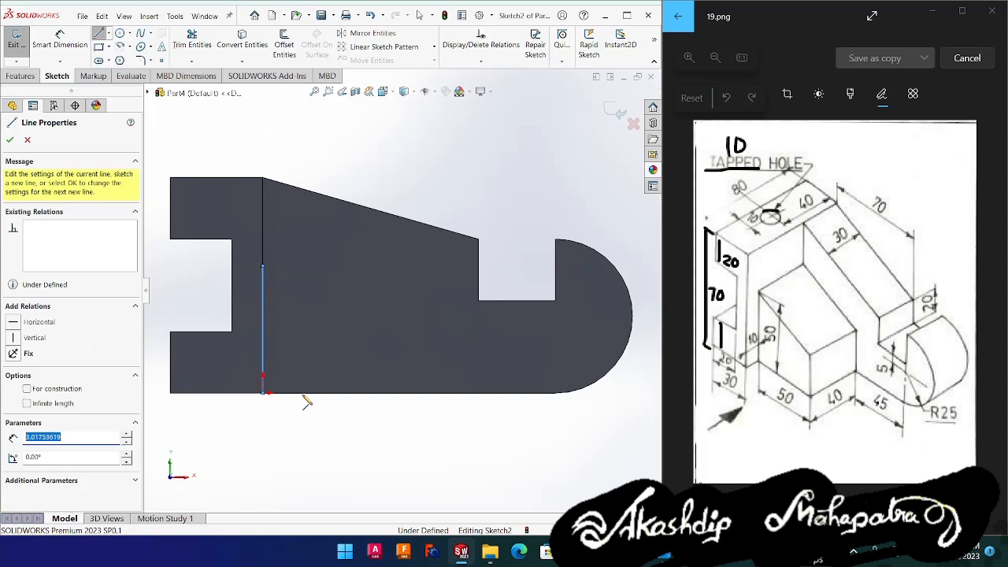
{"action": "left_click", "coordinate": [389, 395]}
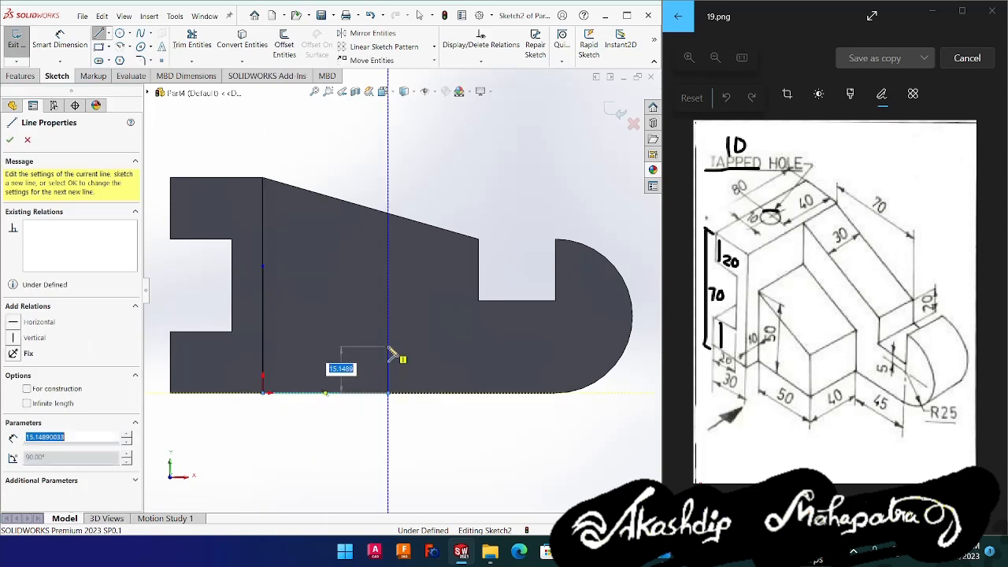
{"action": "left_click", "coordinate": [388, 345]}
{"action": "left_click", "coordinate": [263, 267]}
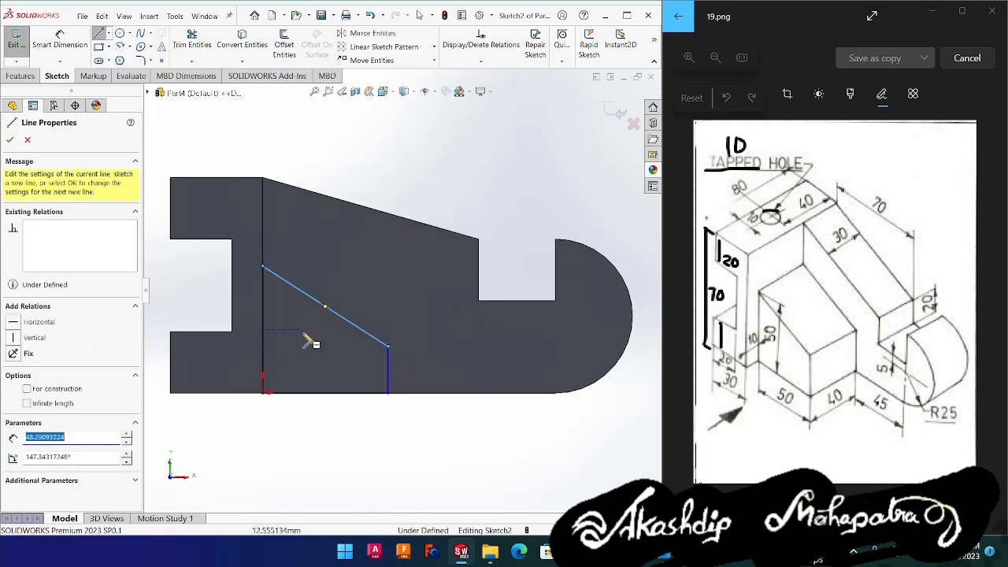
{"action": "key", "text": "Escape"}
- Dimension the profile's bottom line to 50 mm
{"action": "right_click_drag", "start_coordinate": [313, 434], "coordinate": [312, 378]}
{"action": "left_click", "coordinate": [313, 393]}
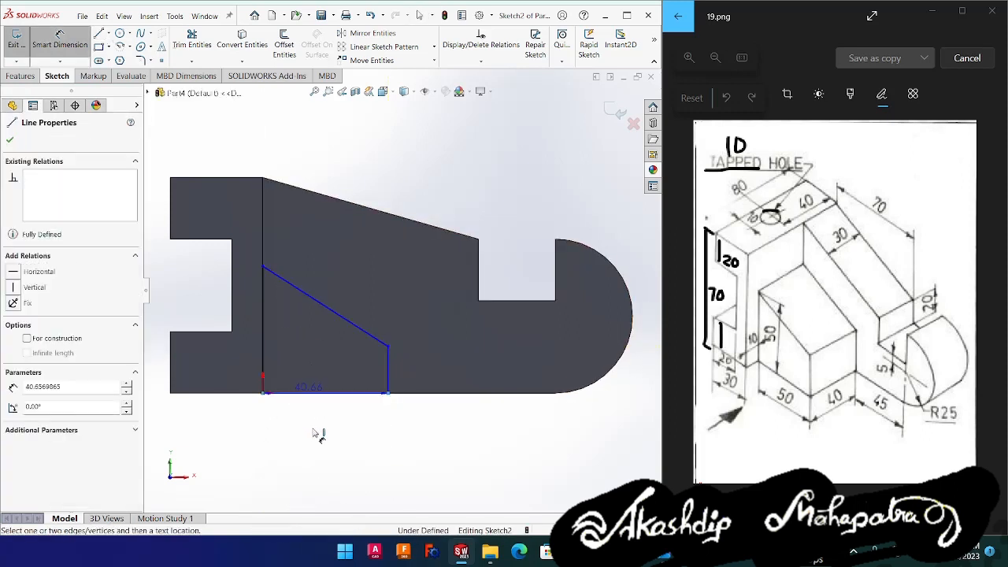
{"action": "left_click", "coordinate": [319, 434]}
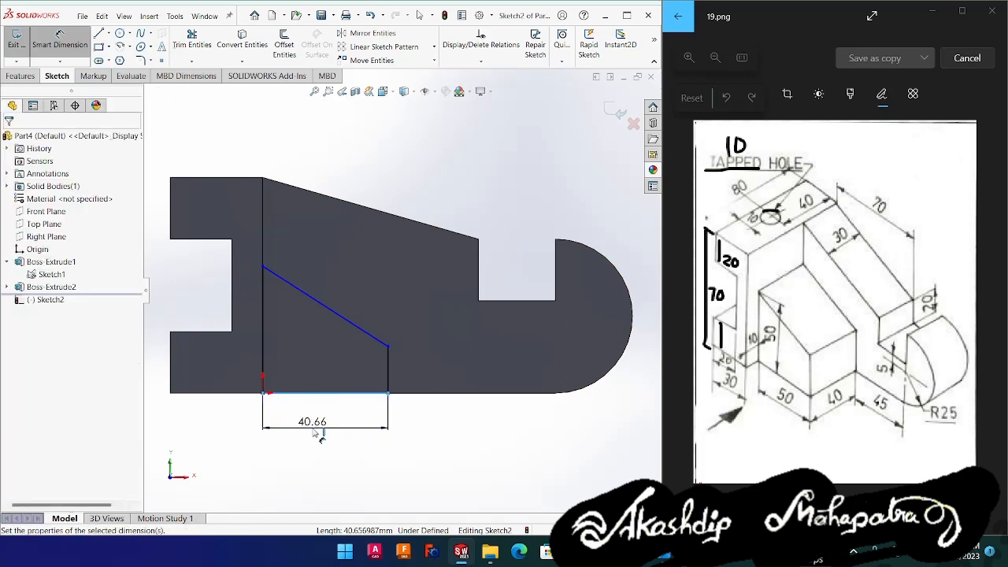
{"action": "type", "text": "50"}
{"action": "key", "text": "Escape"}
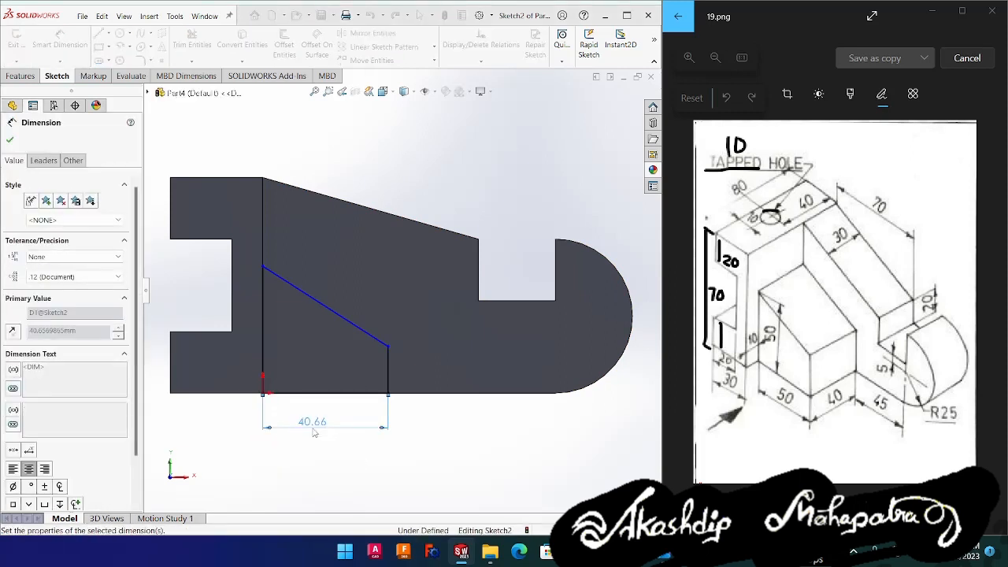
- Dimension the height of the profile's side along the upright to 50 mm
{"action": "left_click", "coordinate": [264, 269]}
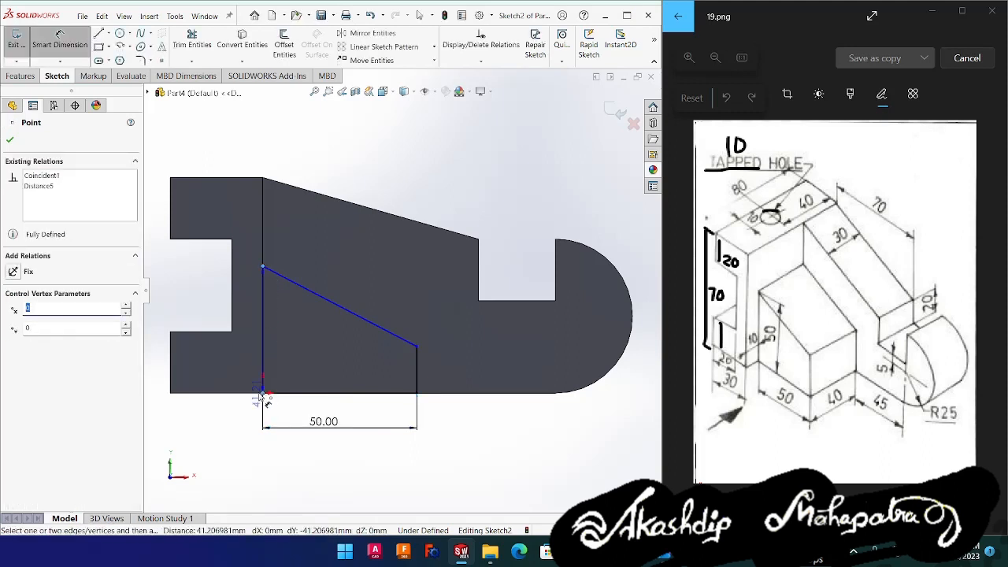
{"action": "left_click", "coordinate": [262, 392]}
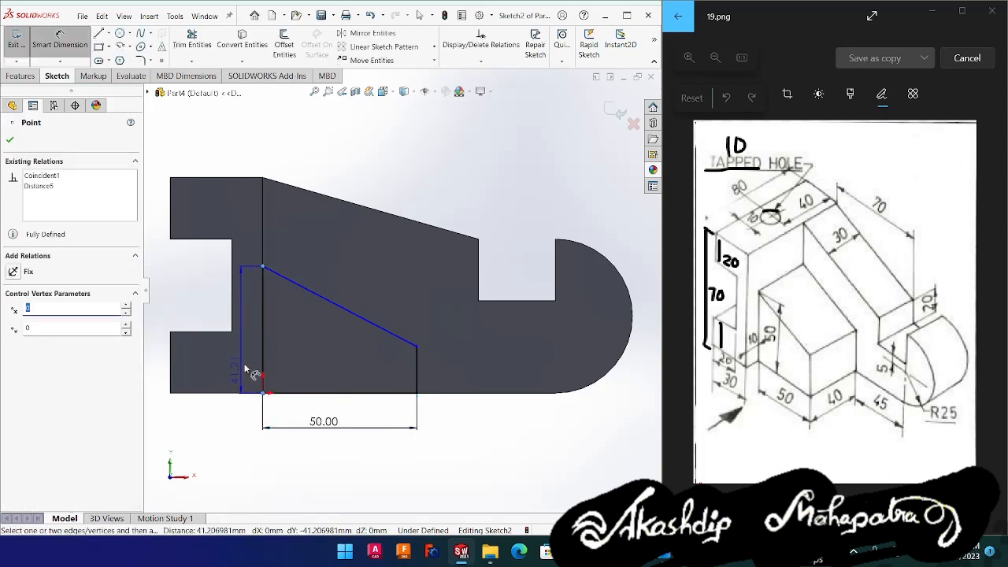
{"action": "left_click", "coordinate": [287, 357]}
{"action": "type", "text": "50"}
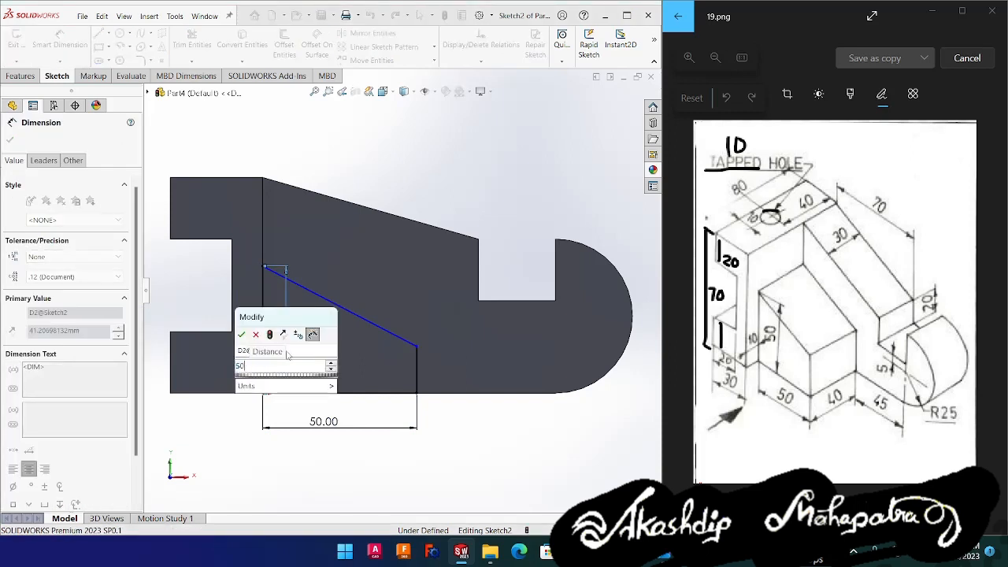
{"action": "key", "text": "Return"}
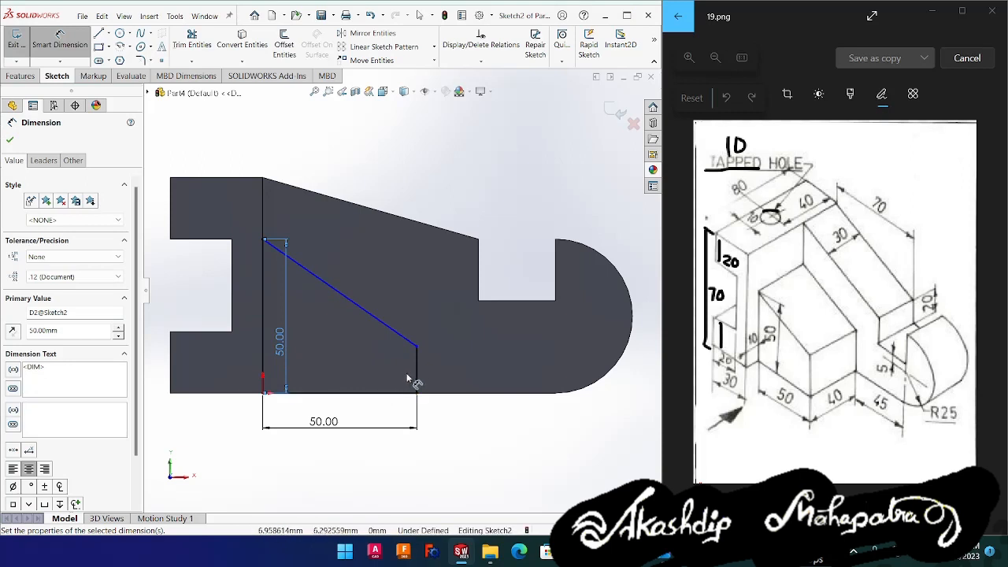
{"action": "left_click", "coordinate": [425, 379]}
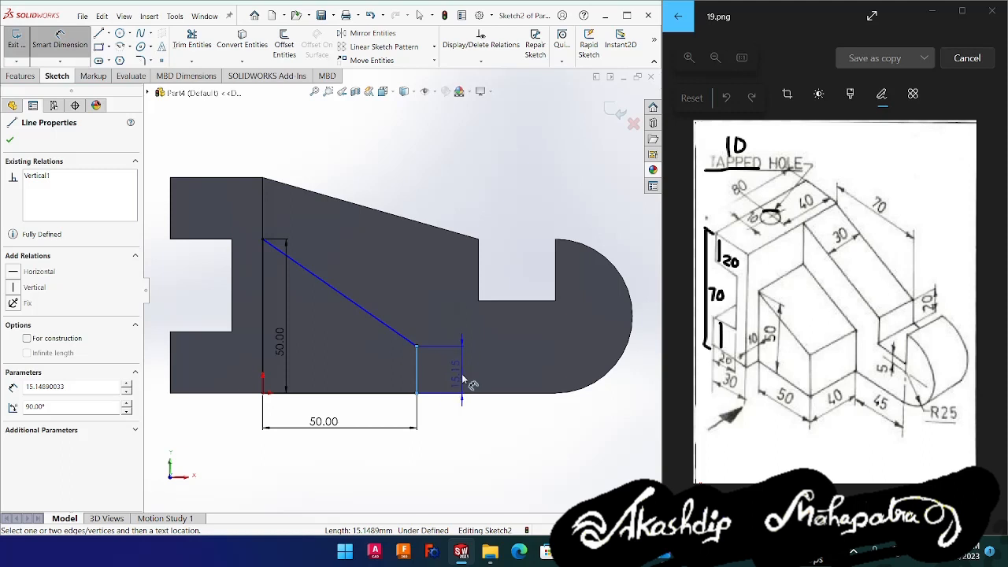
{"action": "key", "text": "Escape"}
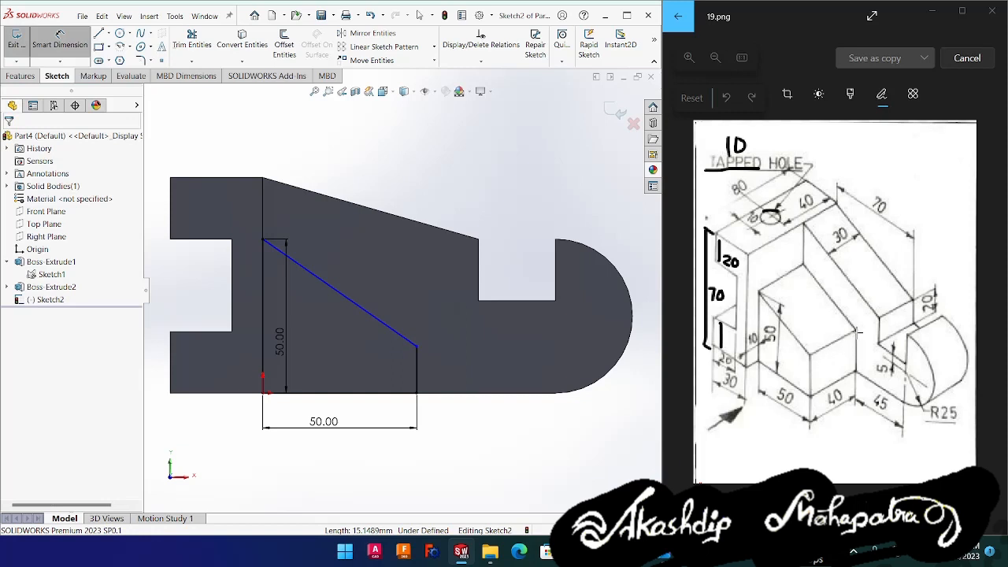
{"action": "left_click_drag", "start_coordinate": [852, 331], "coordinate": [886, 361]}
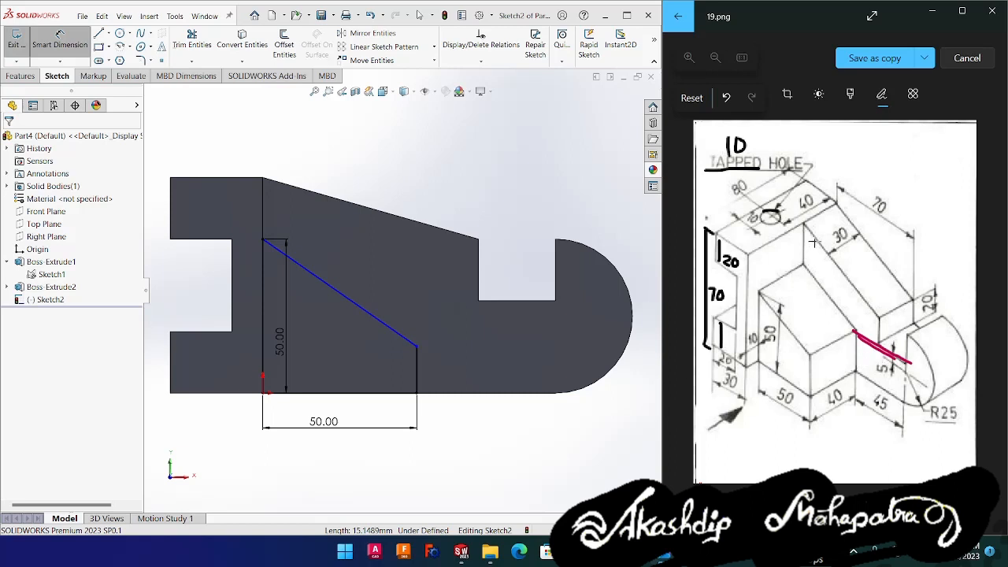
{"action": "mouse_move", "coordinate": [803, 232]}
{"action": "left_mouse_down"}
{"action": "mouse_move", "coordinate": [877, 317]}
{"action": "mouse_move", "coordinate": [858, 339]}
{"action": "left_mouse_up"}
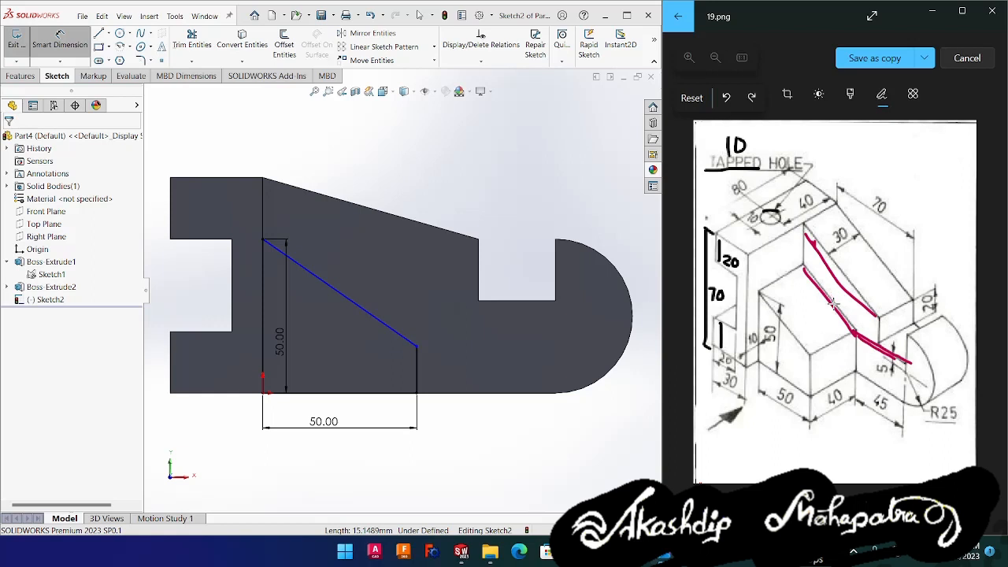
{"action": "key", "text": "ctrl+z"}
{"action": "key", "text": "ctrl+z"}
{"action": "key", "text": "ctrl+z"}
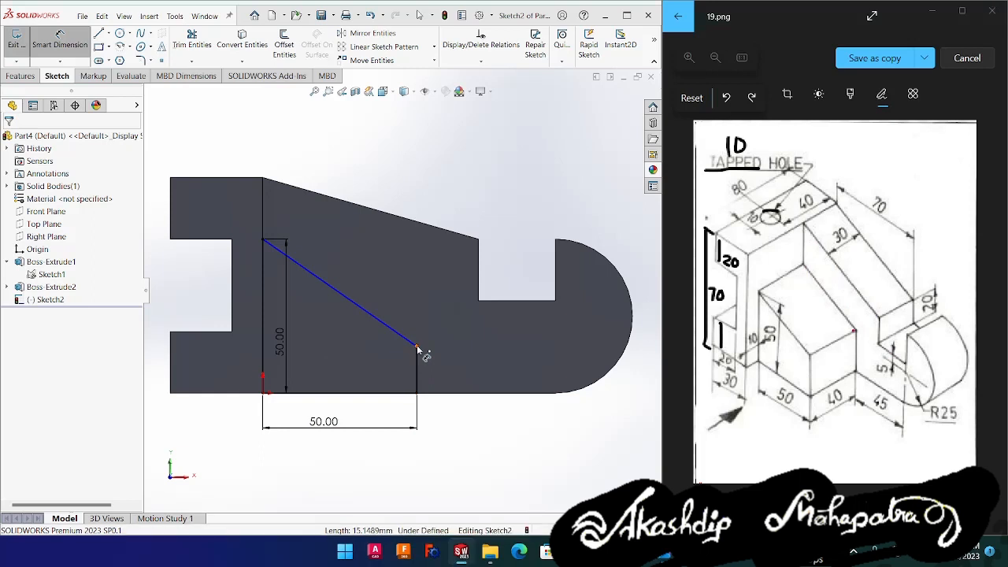
- Add a Horizontal relation between the sloped line's lower endpoint and the inner bottom corner of the arm's notch
{"action": "key", "text": "Escape"}
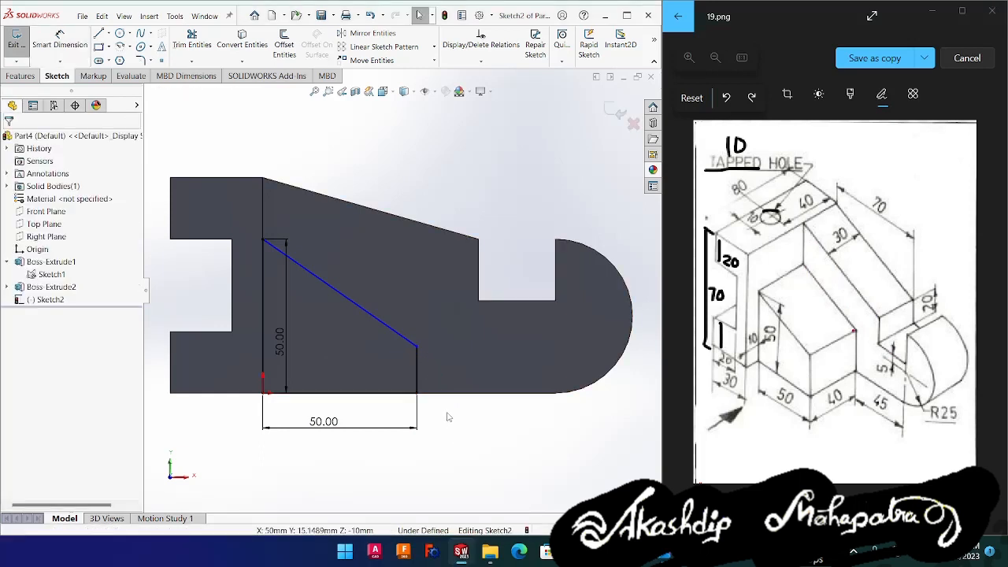
{"action": "left_click", "coordinate": [417, 348]}
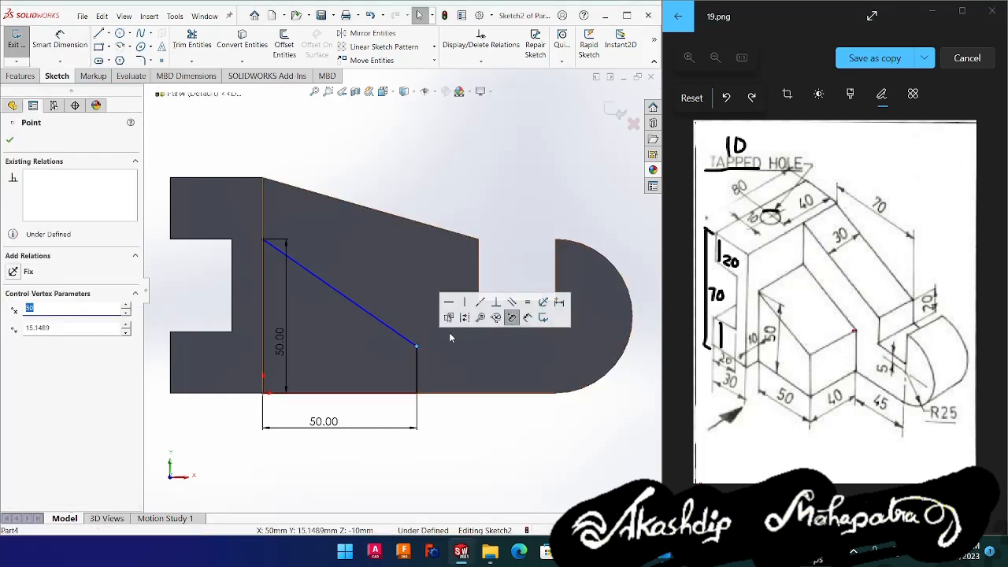
{"action": "left_click", "coordinate": [478, 301], "text": "ctrl"}
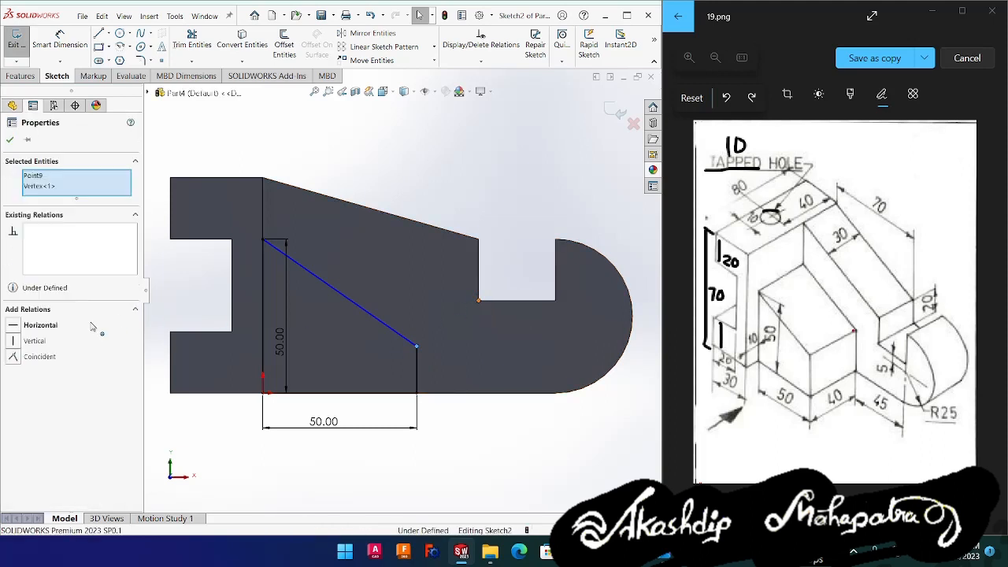
{"action": "left_click", "coordinate": [37, 325]}
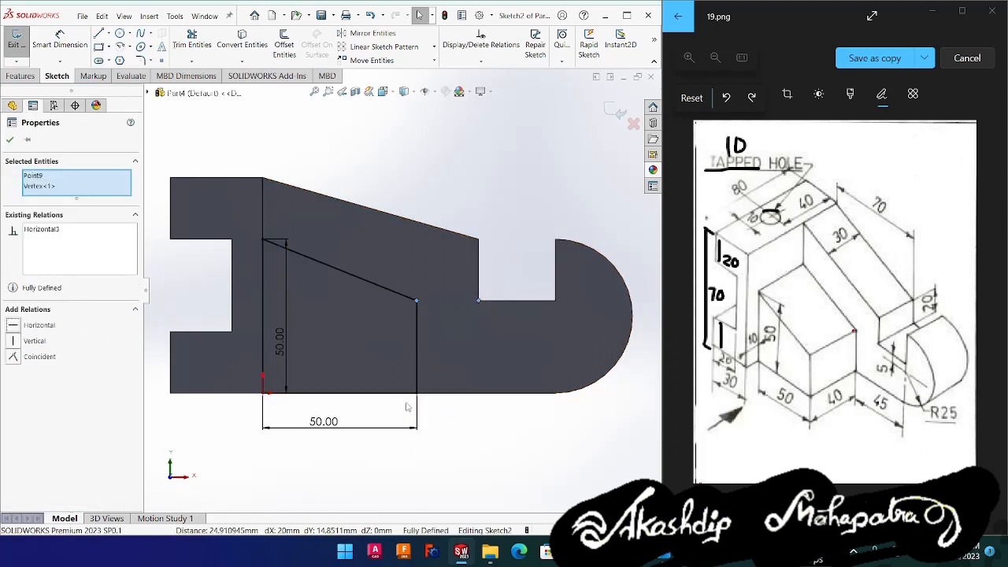
- Finish the four-sided profile sketch and extrude it 40 mm outward from the arm's face, merged with the body
{"action": "left_click", "coordinate": [455, 446]}
{"action": "middle_click_drag", "start_coordinate": [442, 463], "coordinate": [444, 481]}
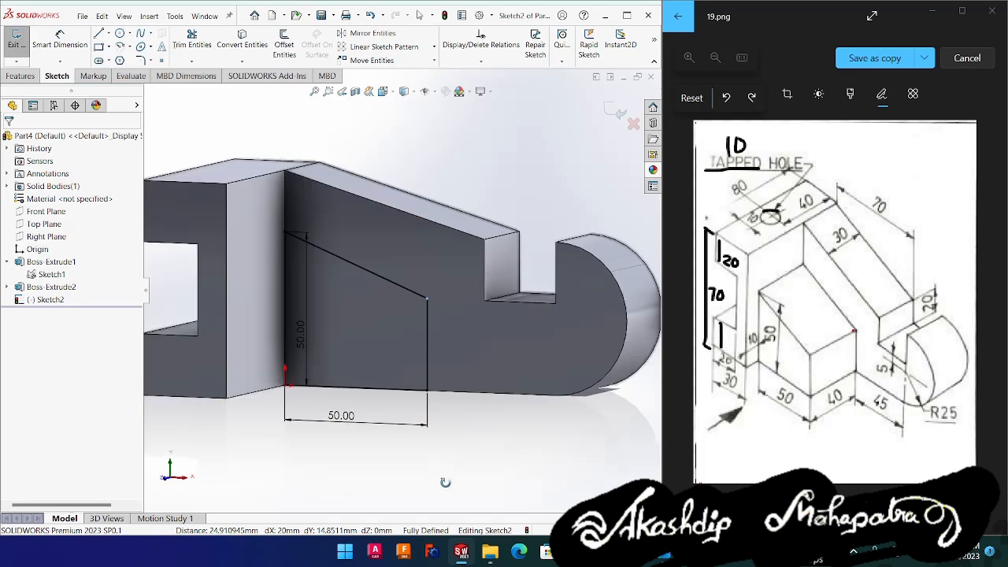
{"action": "left_click", "coordinate": [615, 114]}
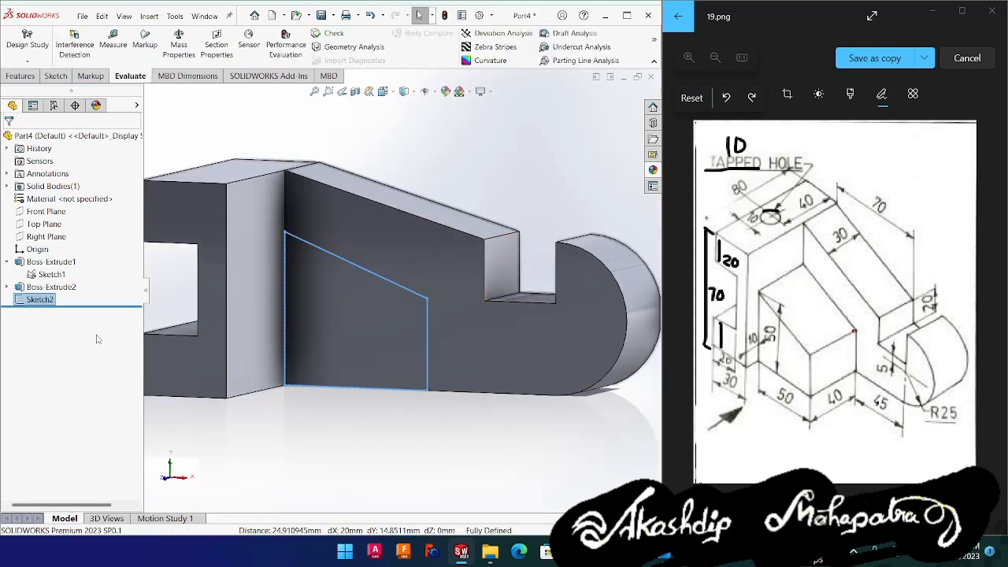
{"action": "left_click", "coordinate": [22, 76]}
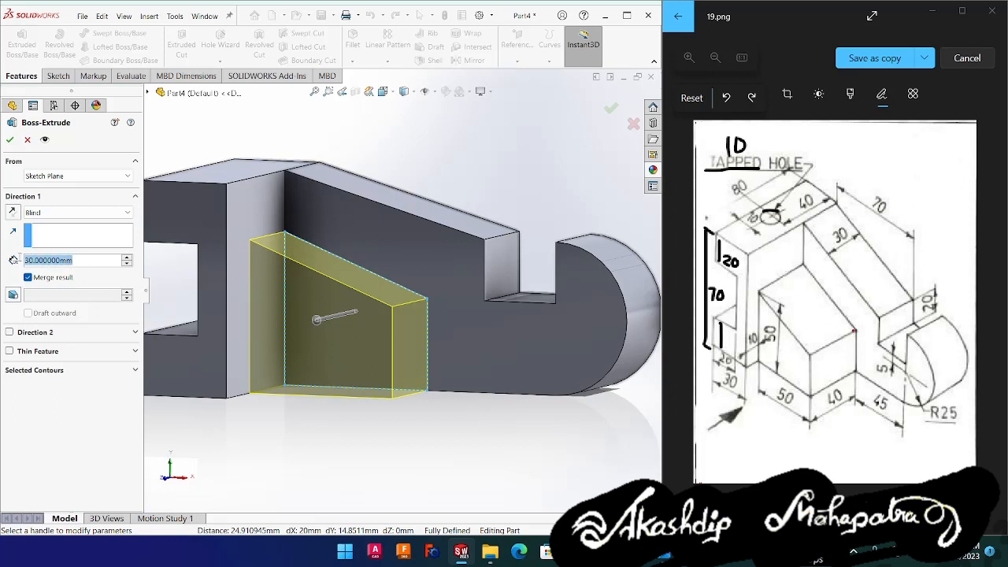
{"action": "type", "text": "40"}
{"action": "key", "text": "Return"}
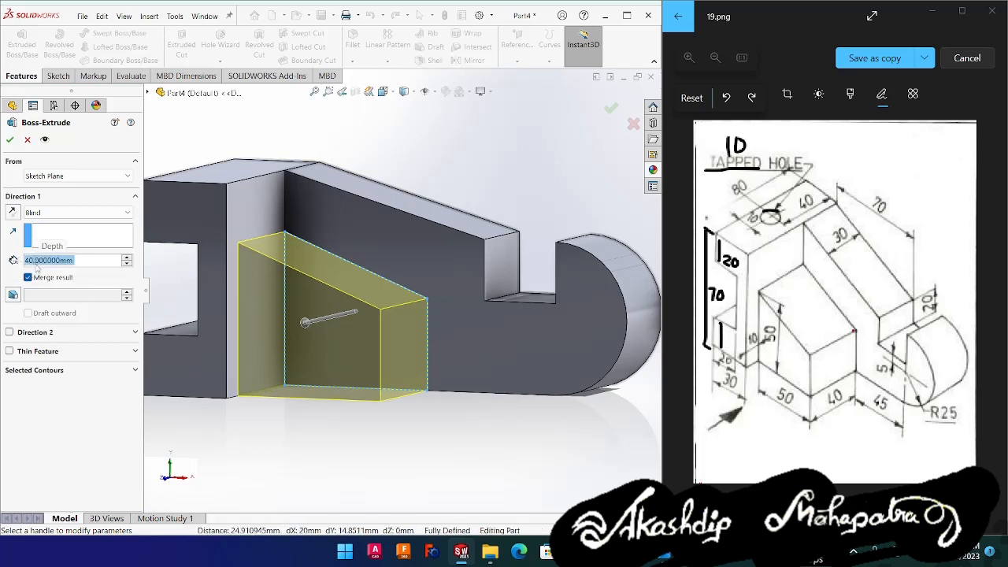
{"action": "middle_click_drag", "start_coordinate": [439, 340], "coordinate": [445, 422]}
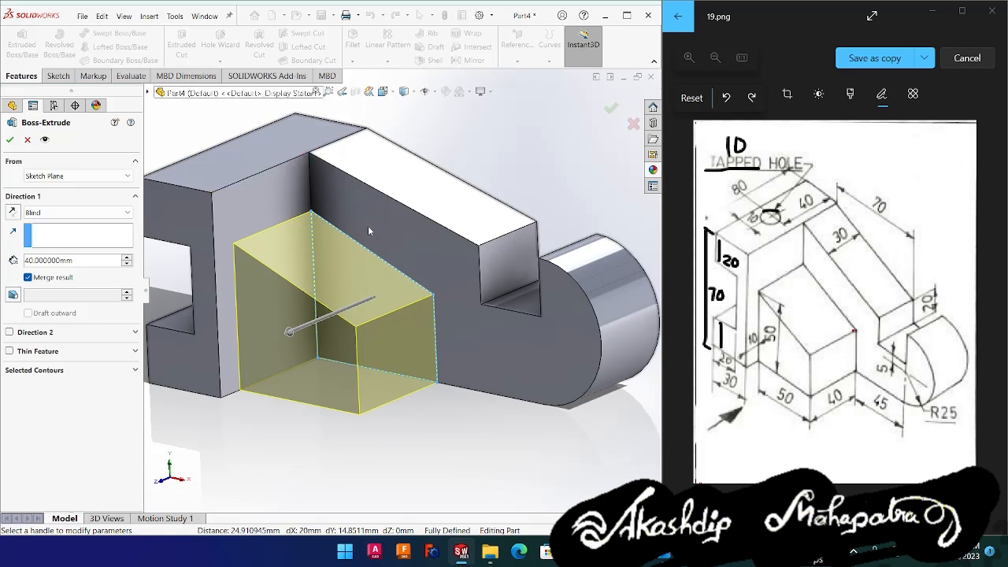
{"action": "left_click", "coordinate": [27, 278]}
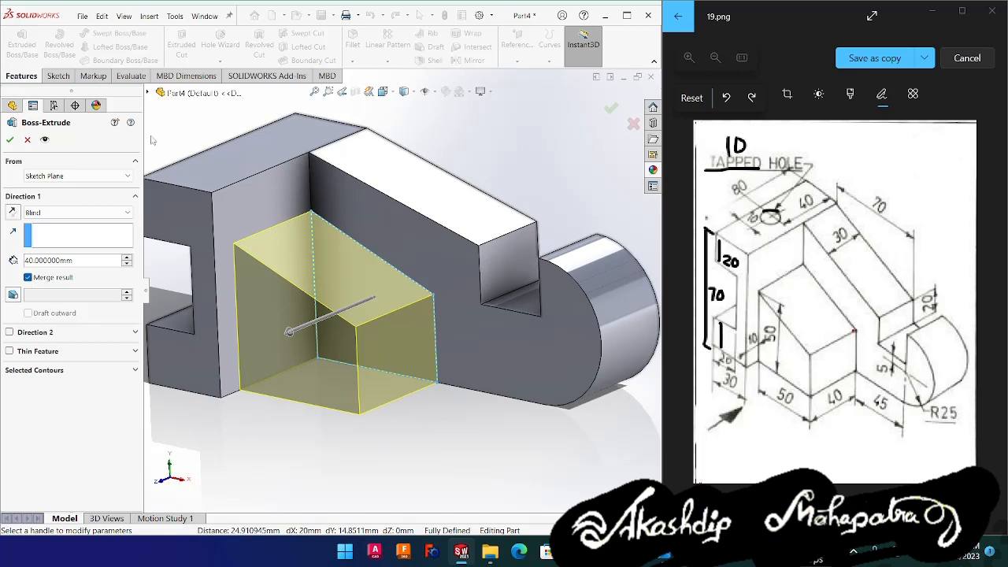
{"action": "left_click", "coordinate": [10, 140]}
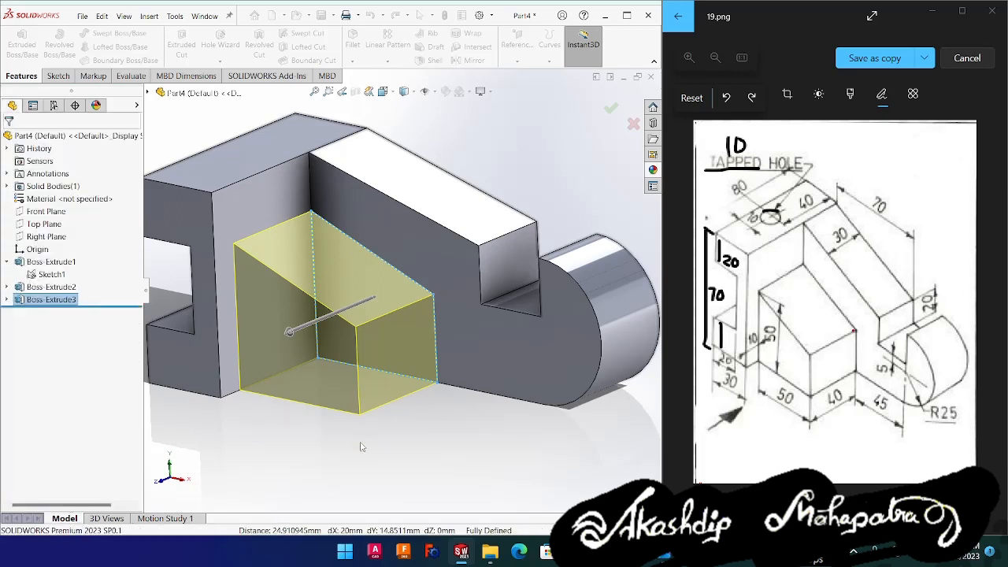
{"action": "left_click", "coordinate": [346, 456]}
{"action": "middle_click_drag", "start_coordinate": [346, 457], "coordinate": [330, 354]}
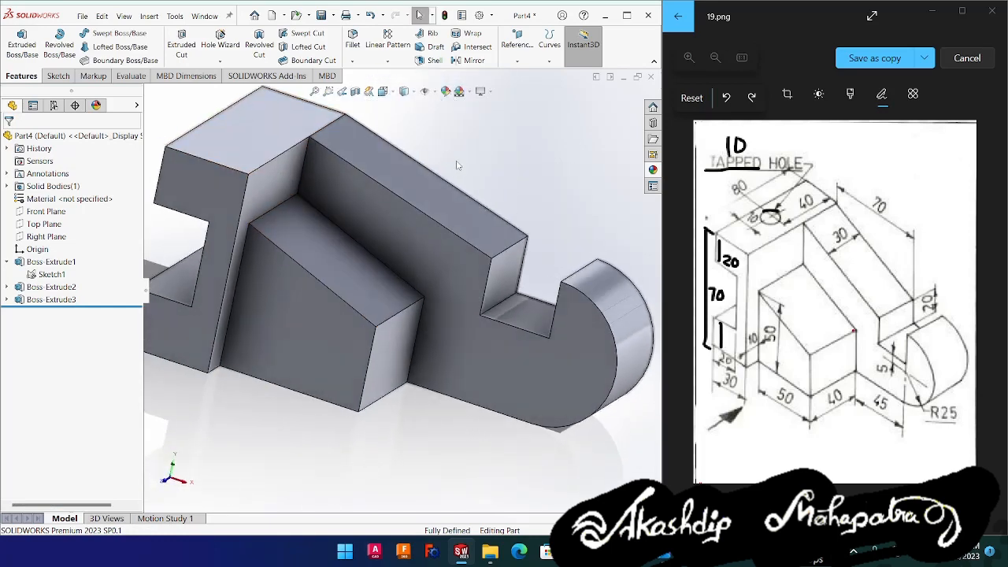
- Set up a Hole Wizard dowel hole on the upright's top face with the ANSI Metric standard and size Ø10.0
{"action": "middle_click_drag", "start_coordinate": [457, 165], "coordinate": [522, 282], "text": "ctrl"}
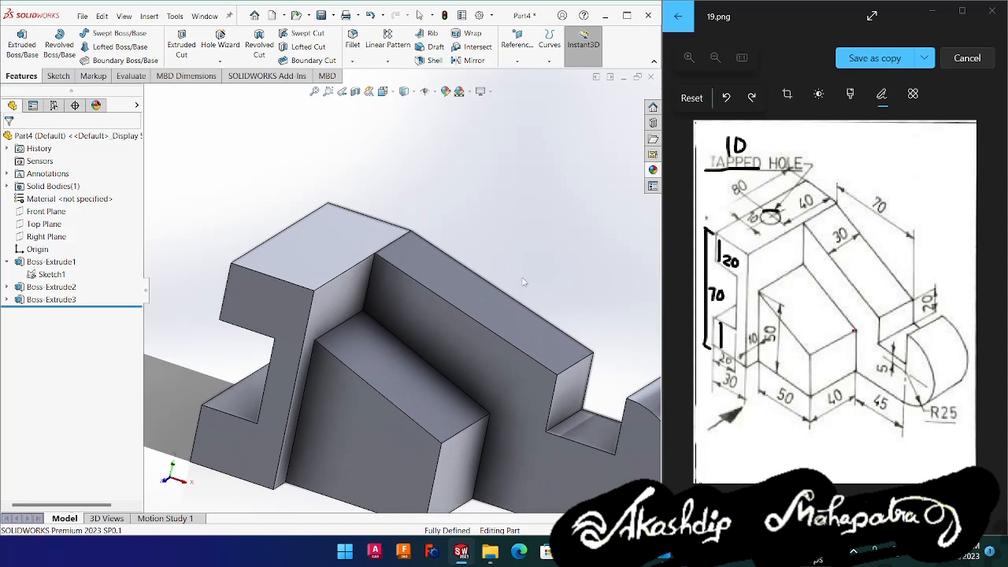
{"action": "left_click", "coordinate": [218, 48]}
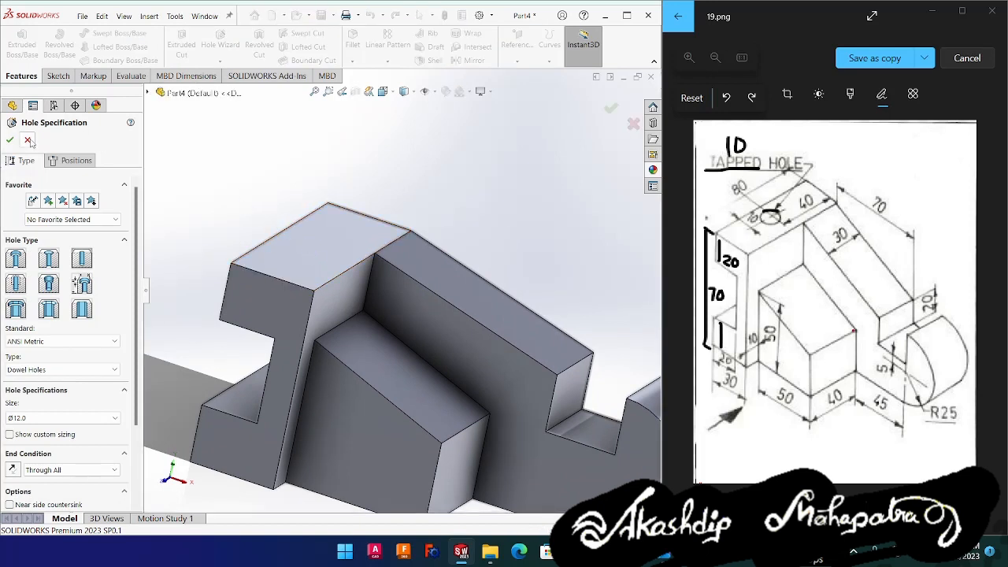
{"action": "left_click", "coordinate": [29, 140]}
{"action": "left_click", "coordinate": [293, 246]}
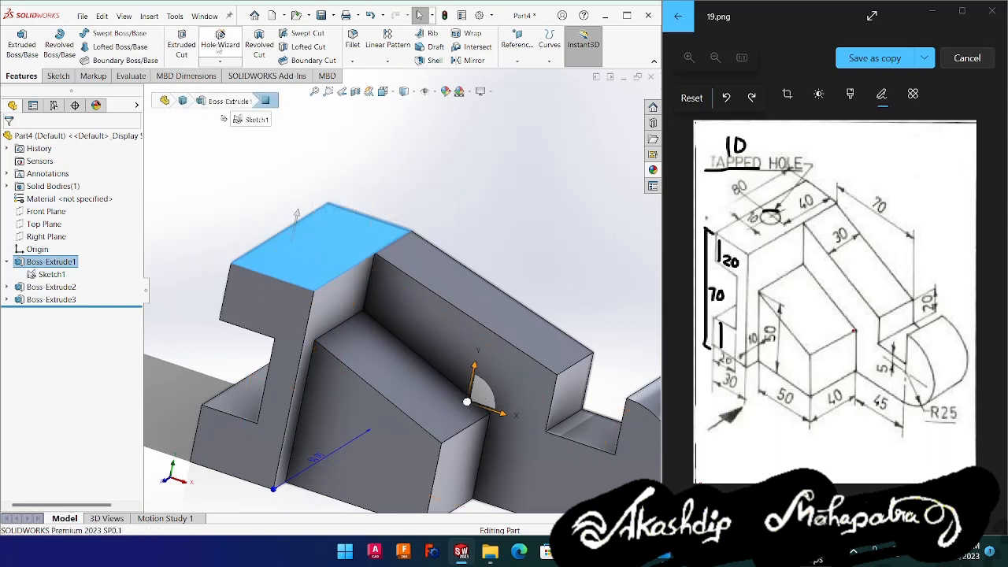
{"action": "left_click", "coordinate": [214, 44]}
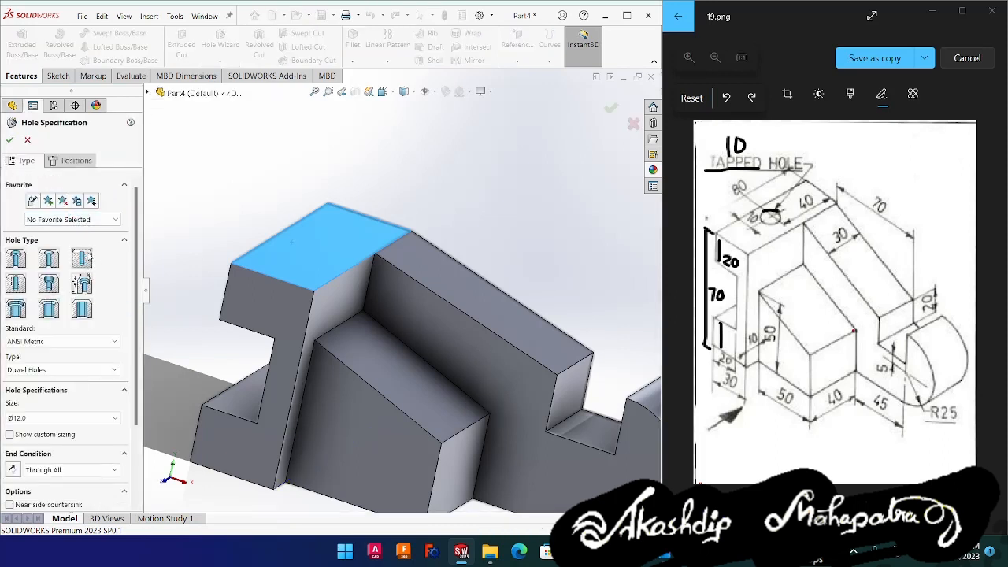
{"action": "left_click", "coordinate": [51, 341]}
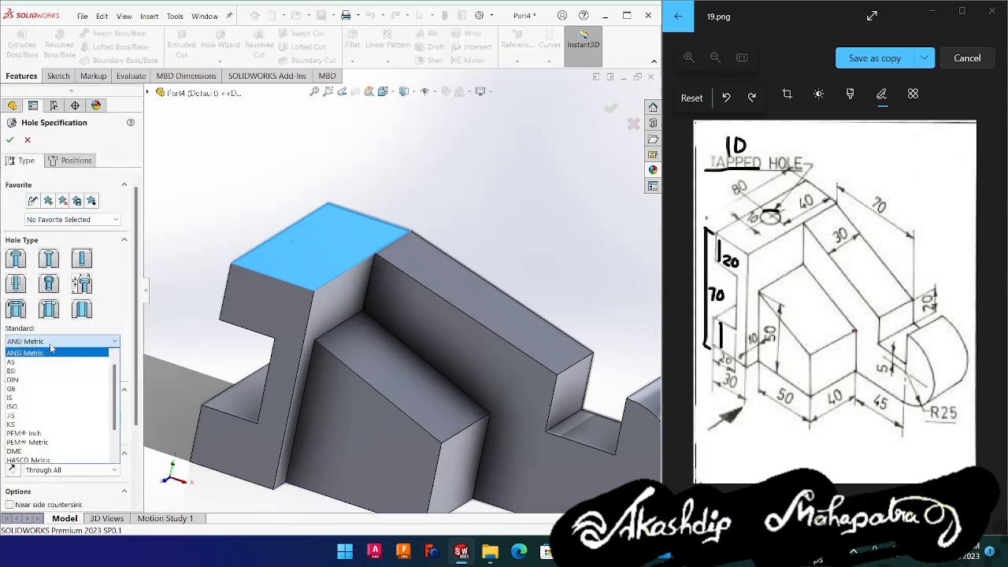
{"action": "left_click", "coordinate": [49, 353]}
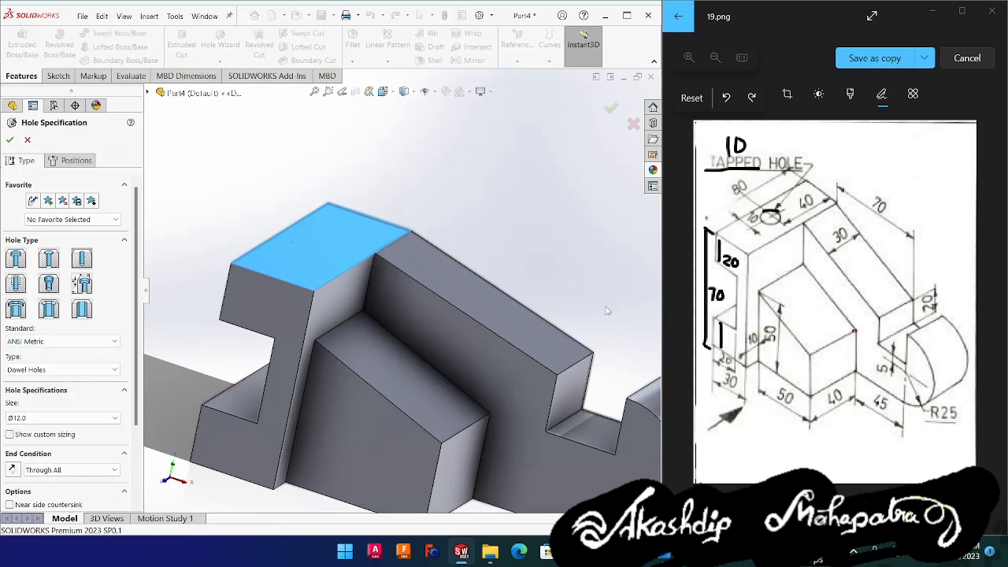
{"action": "left_click", "coordinate": [83, 418]}
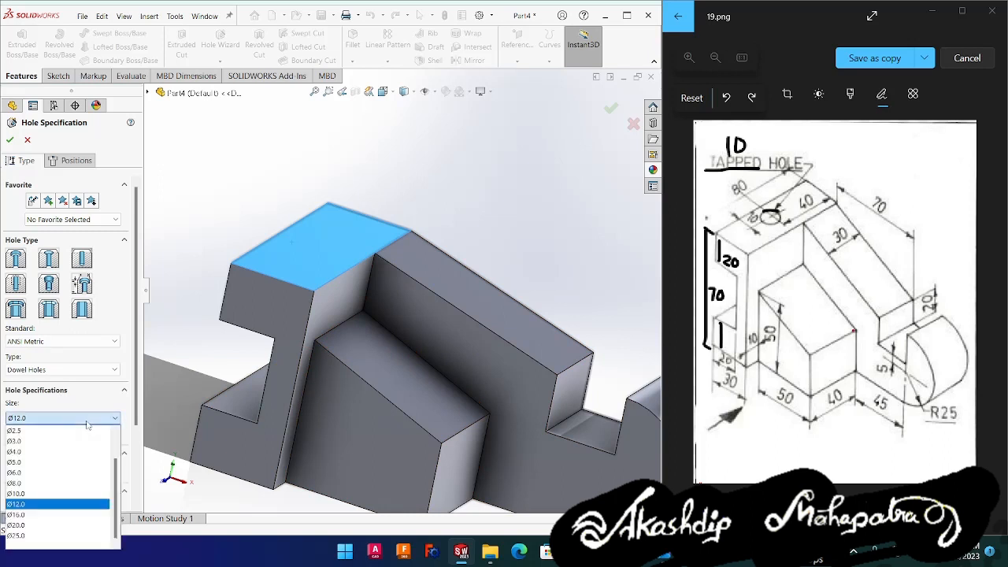
{"action": "left_click", "coordinate": [57, 493]}
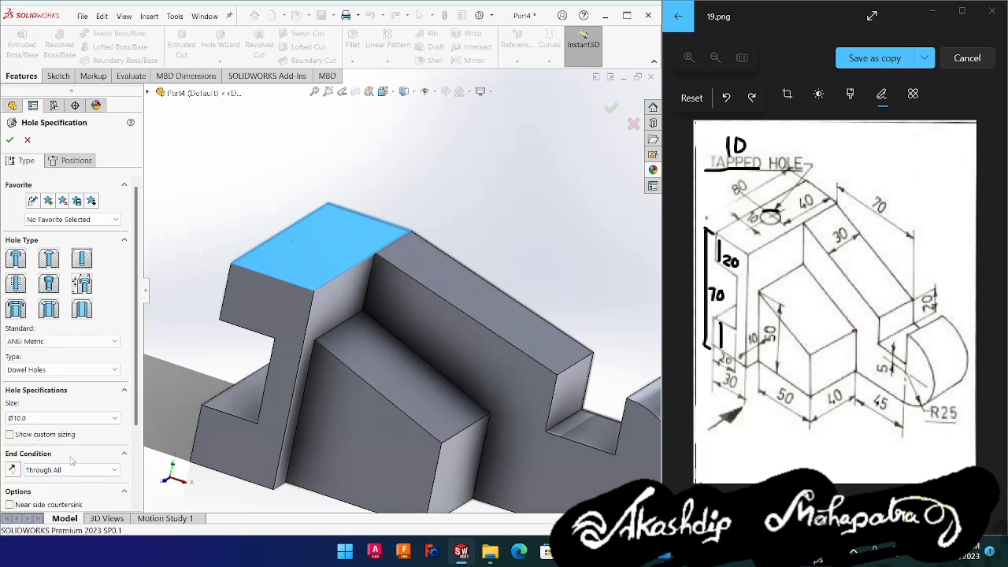
- Set the dowel hole's end condition to Up To Next
{"action": "scroll", "coordinate": [81, 451], "scroll_direction": "down", "scroll_amount": 3}
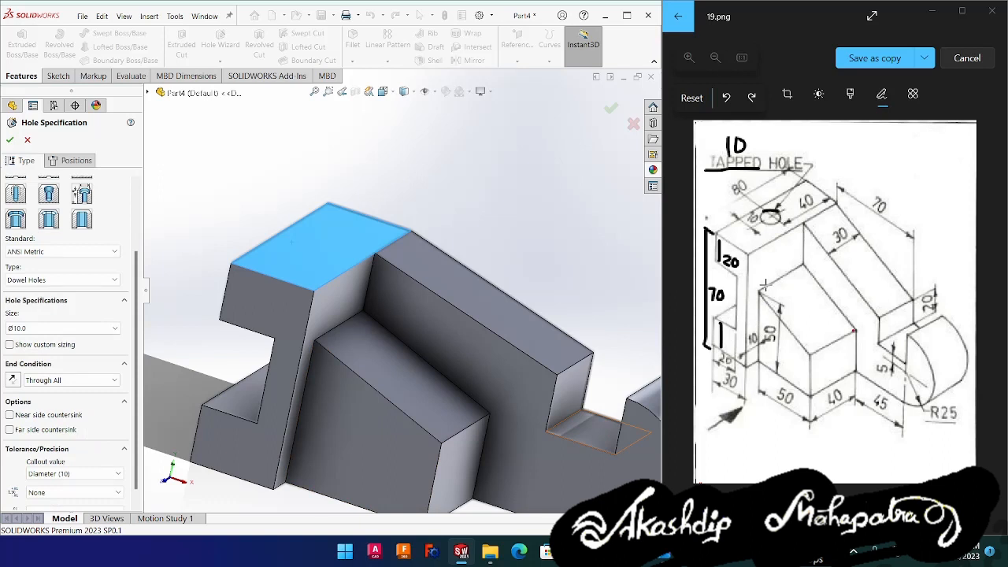
{"action": "left_click", "coordinate": [94, 380]}
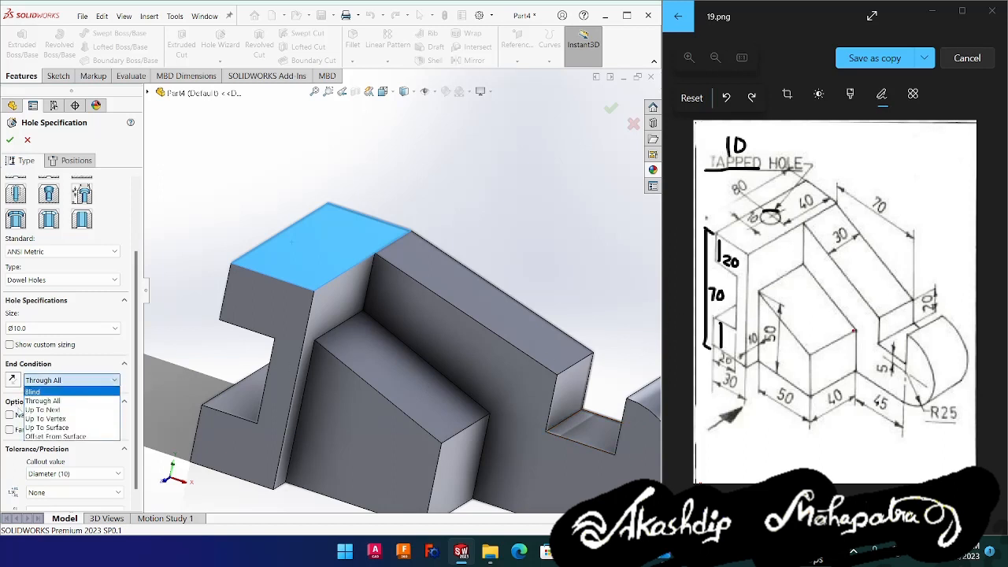
{"action": "left_click", "coordinate": [44, 409]}
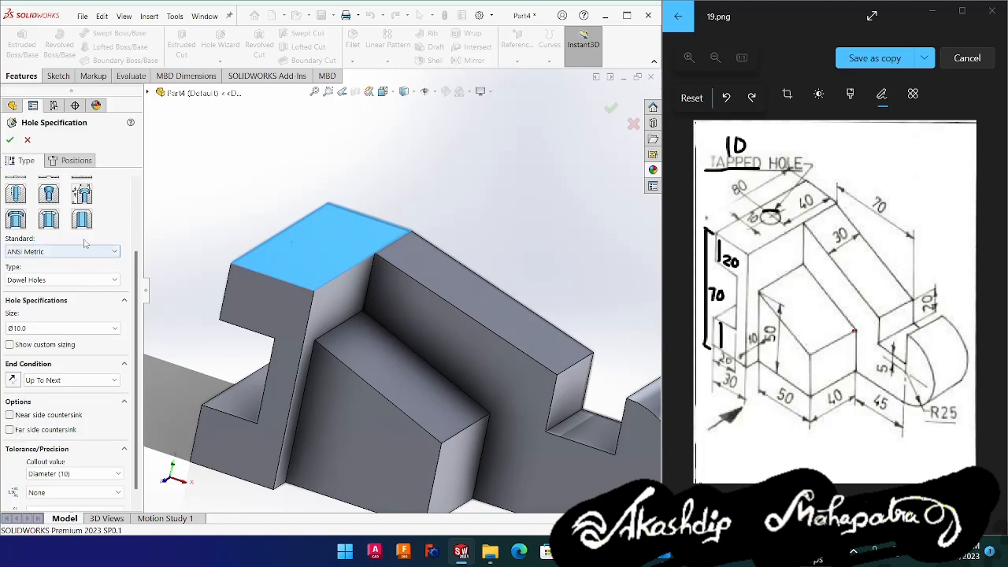
- Place the hole's centre point on the upright's top face, about 12.4 mm from the long edge facing away from the arm
{"action": "left_click", "coordinate": [65, 162]}
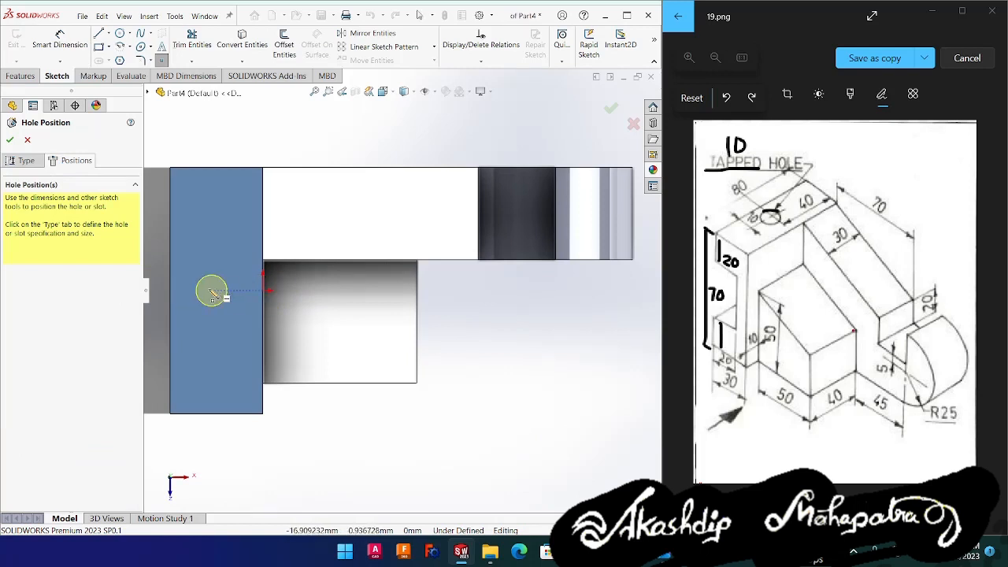
{"action": "left_click", "coordinate": [208, 292]}
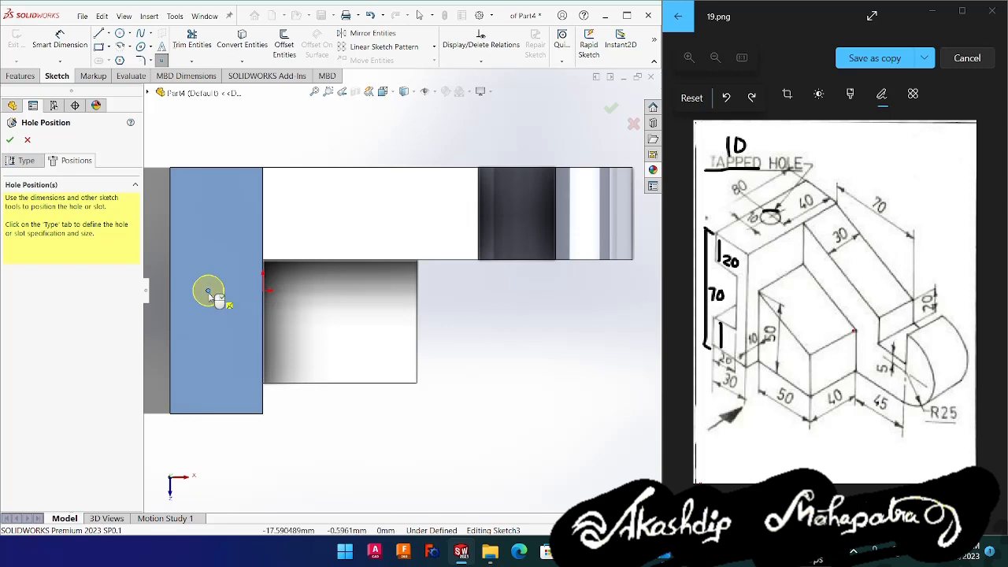
{"action": "key", "text": "Escape"}
- Dimension the hole centre 10 mm from the top face's long outer edge, opposite the arm
{"action": "right_click_drag", "start_coordinate": [325, 419], "coordinate": [328, 369]}
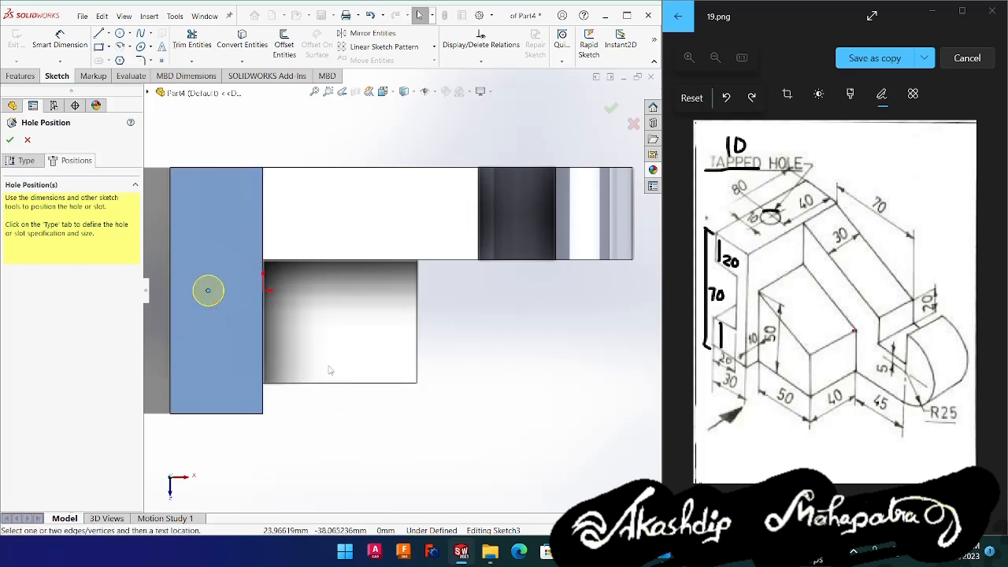
{"action": "scroll", "coordinate": [163, 297], "scroll_direction": "down", "scroll_amount": 3}
{"action": "scroll", "coordinate": [163, 296], "scroll_direction": "down", "scroll_amount": 1}
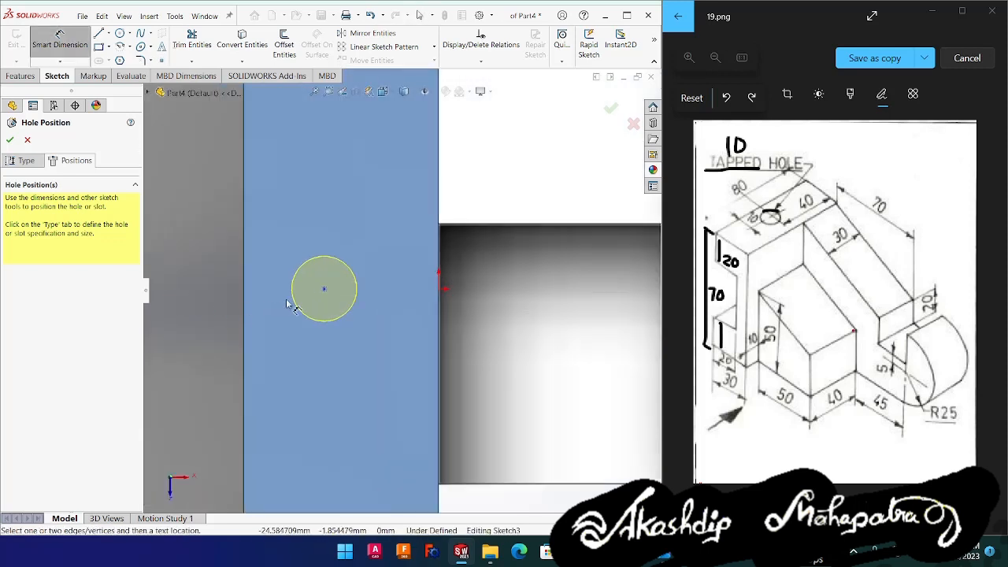
{"action": "scroll", "coordinate": [323, 293], "scroll_direction": "up", "scroll_amount": 1}
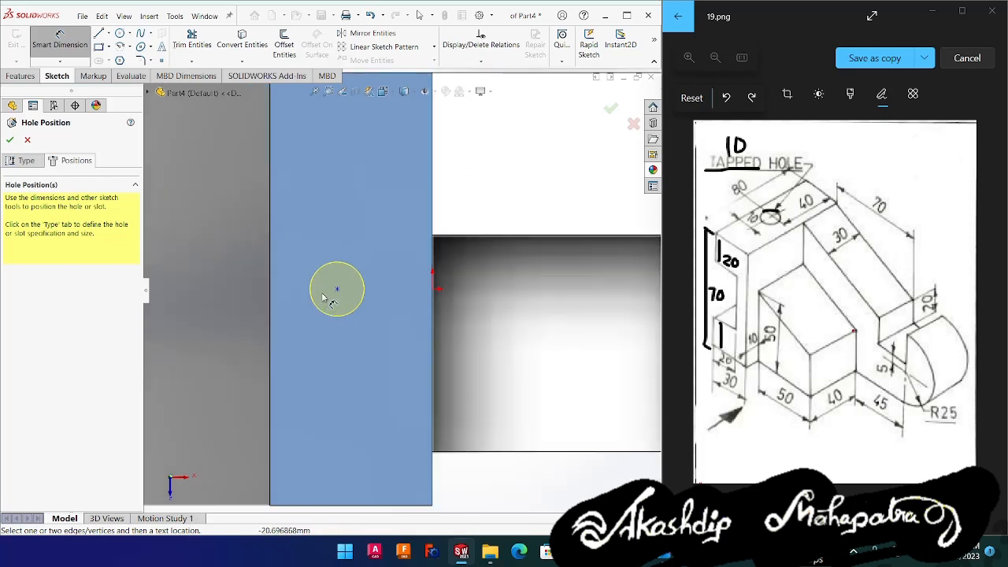
{"action": "left_click", "coordinate": [270, 304]}
{"action": "left_click", "coordinate": [300, 354]}
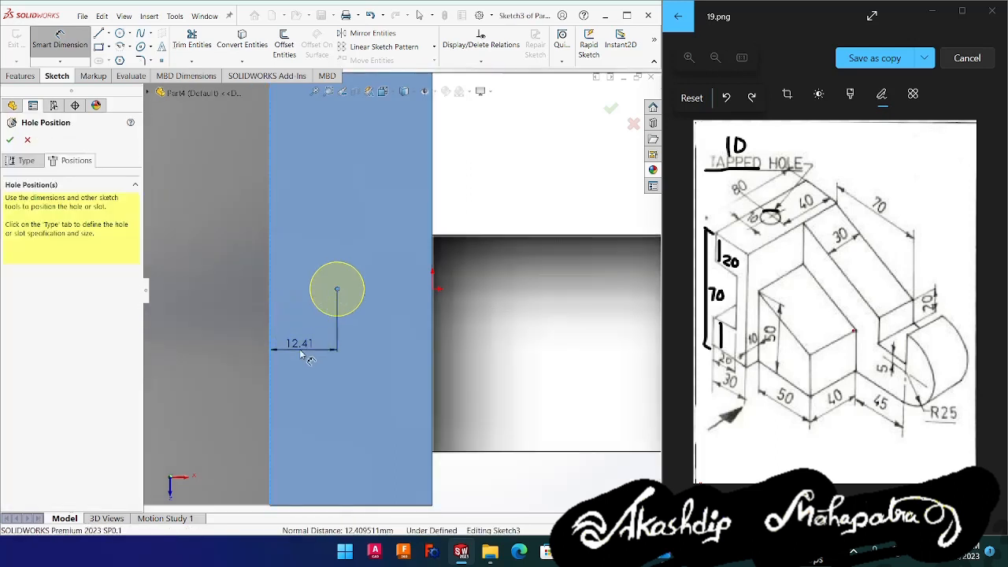
{"action": "type", "text": "10"}
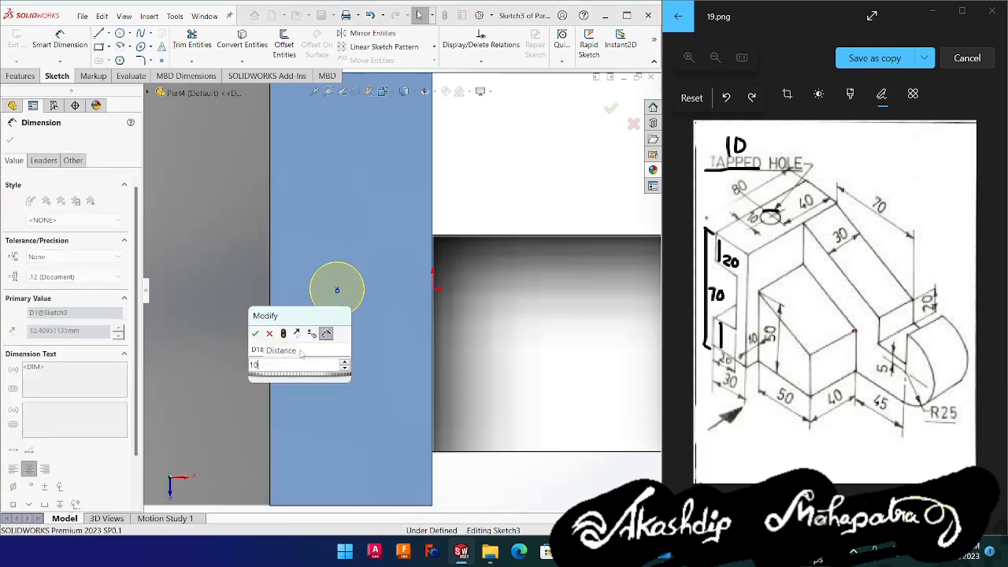
{"action": "key", "text": "Return"}
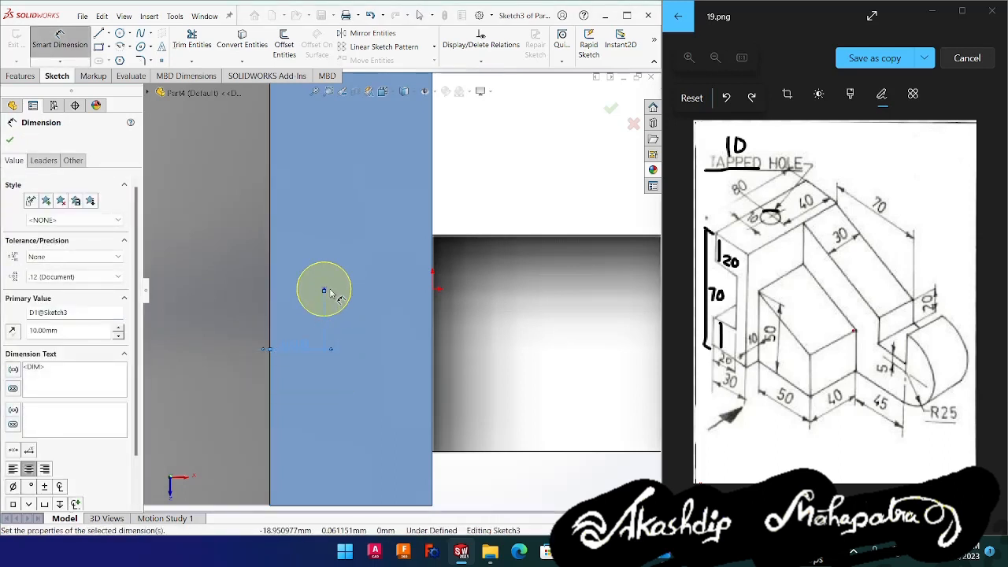
- Dimension the hole centre 40 mm from the top face's short edge flush with the arm's back, and finish the dowel hole
{"action": "scroll", "coordinate": [333, 292], "scroll_direction": "up", "scroll_amount": 4}
{"action": "scroll", "coordinate": [337, 296], "scroll_direction": "down", "scroll_amount": 5}
{"action": "scroll", "coordinate": [339, 295], "scroll_direction": "up", "scroll_amount": 6}
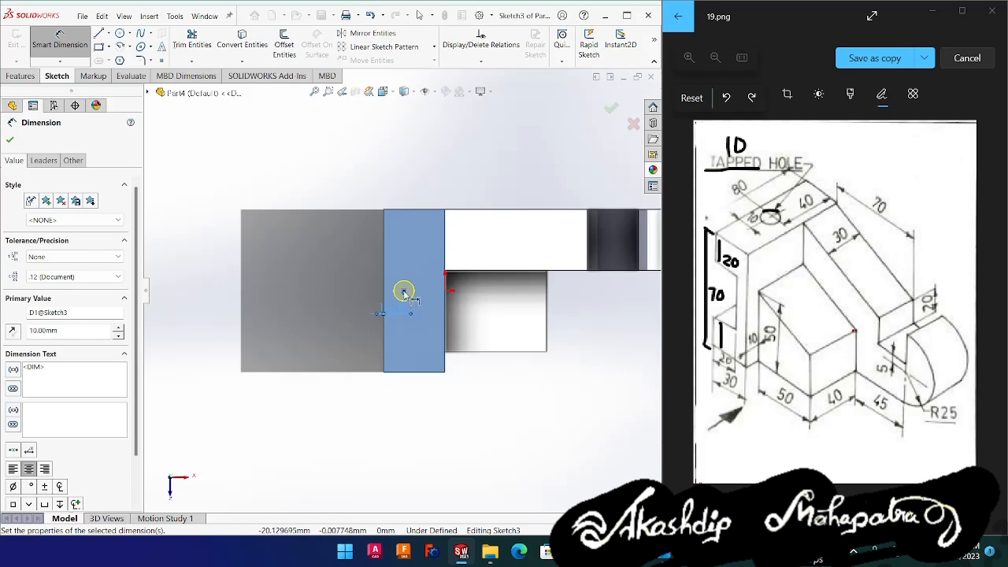
{"action": "left_click", "coordinate": [404, 291]}
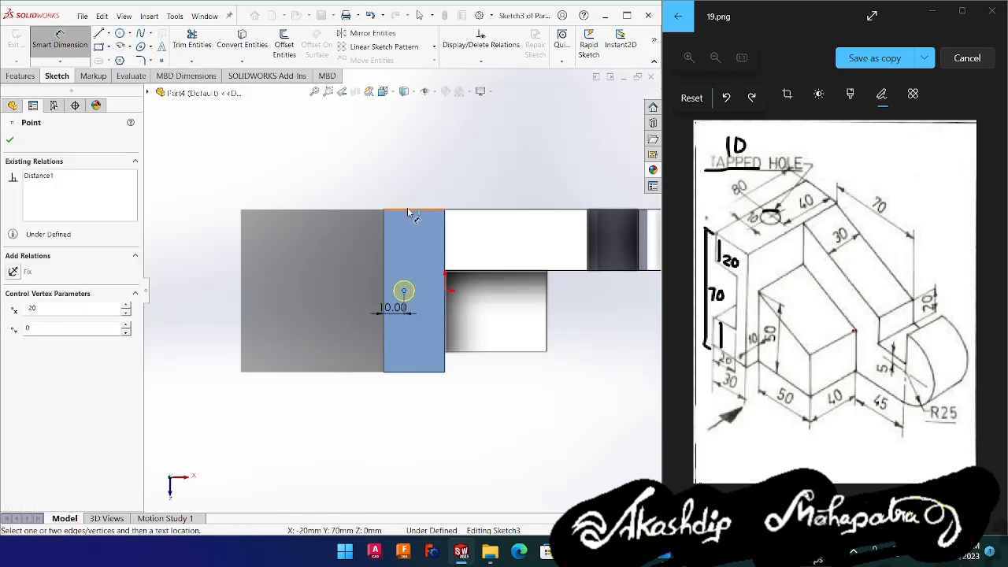
{"action": "left_click", "coordinate": [408, 210]}
{"action": "left_click", "coordinate": [341, 266]}
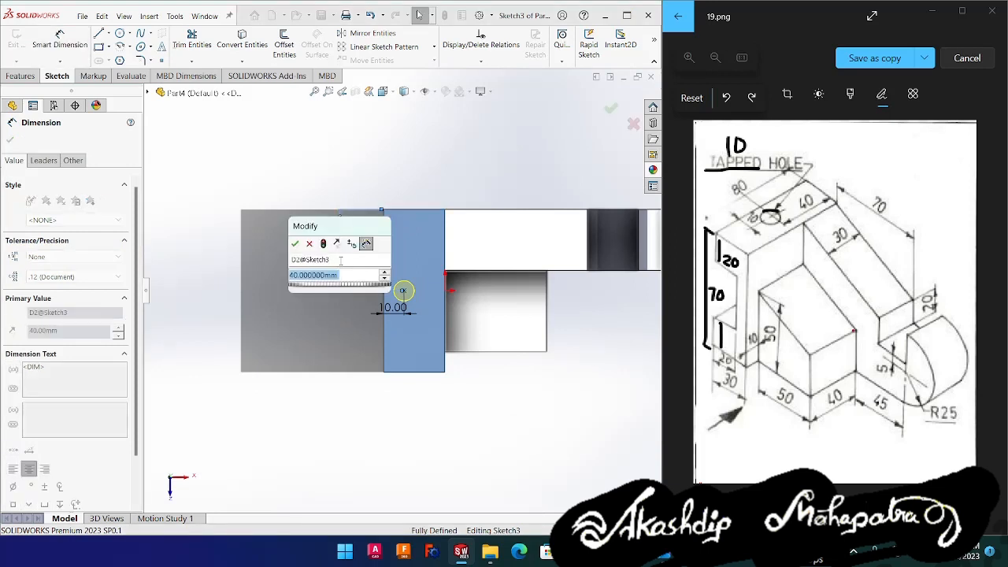
{"action": "key", "text": "Return"}
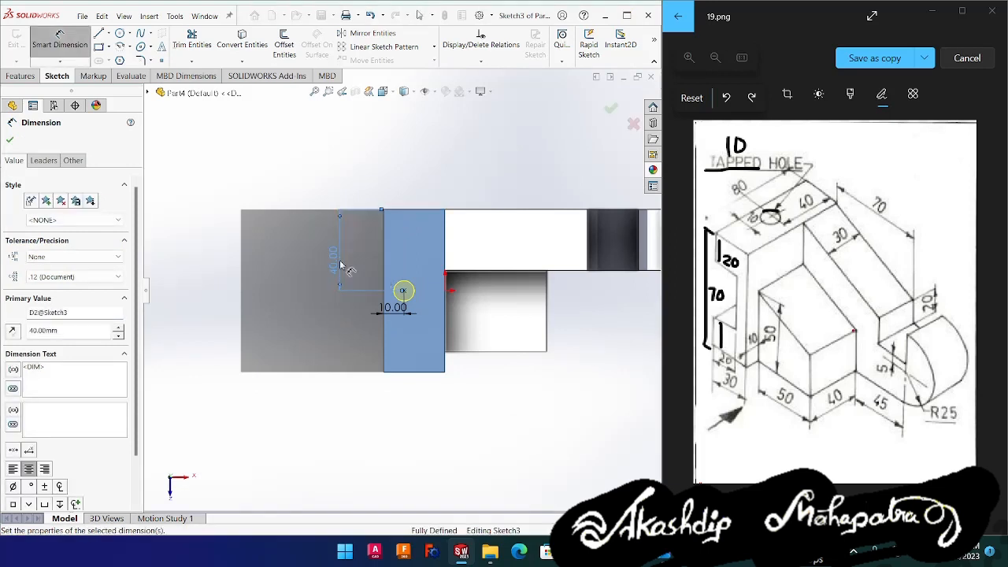
{"action": "left_click", "coordinate": [337, 386]}
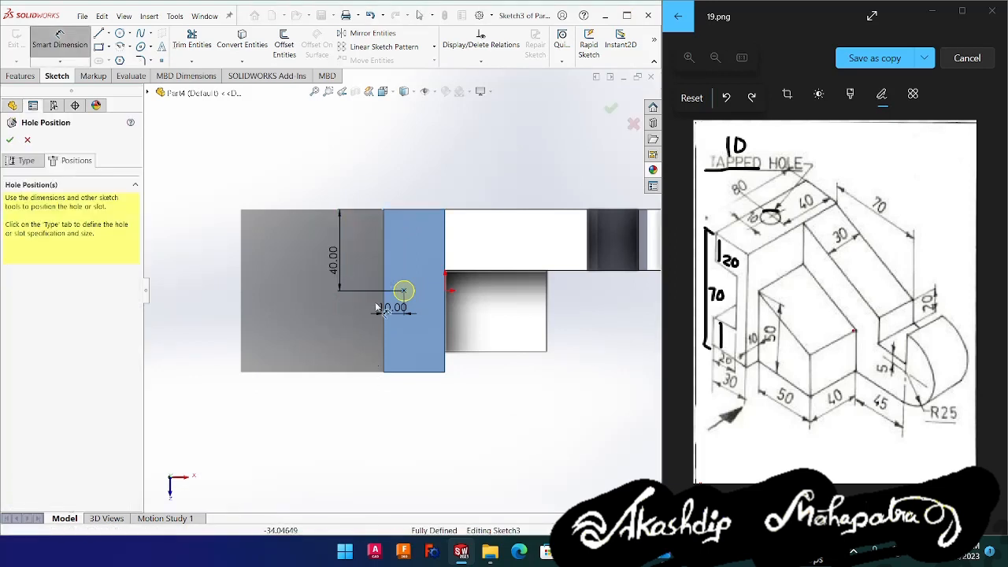
{"action": "key", "text": "Escape"}
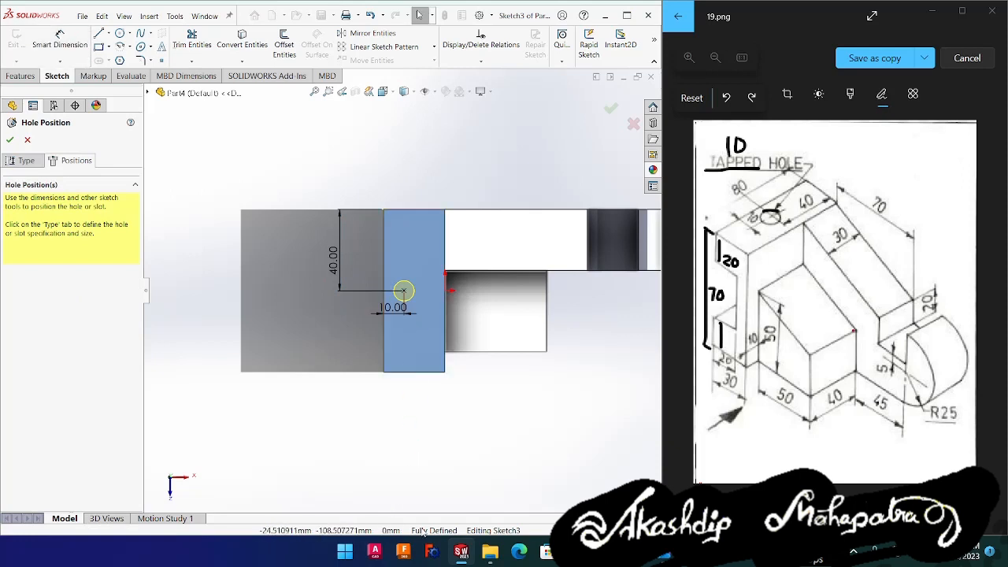
{"action": "left_click", "coordinate": [611, 111]}
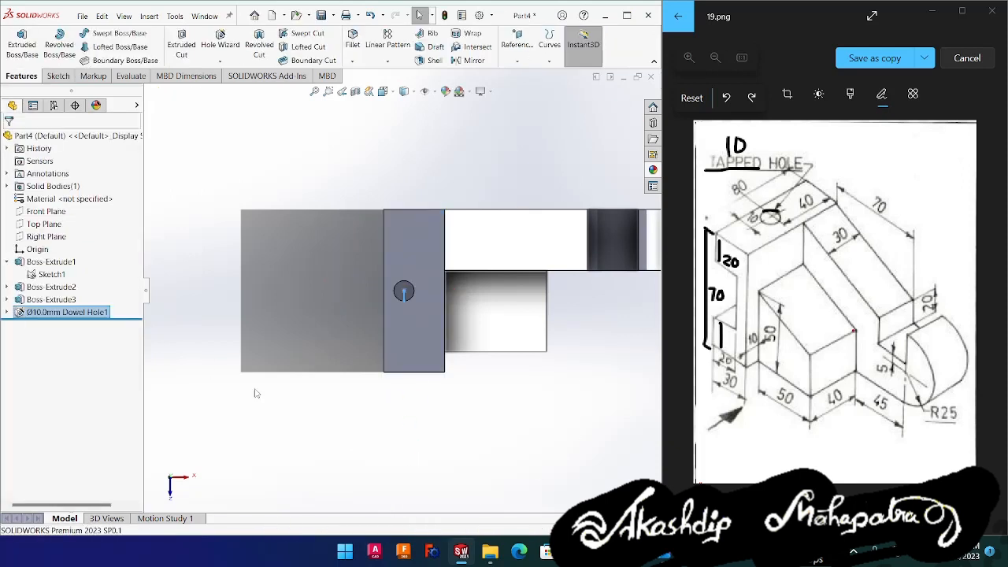
{"action": "middle_click_drag", "start_coordinate": [355, 438], "coordinate": [410, 373]}
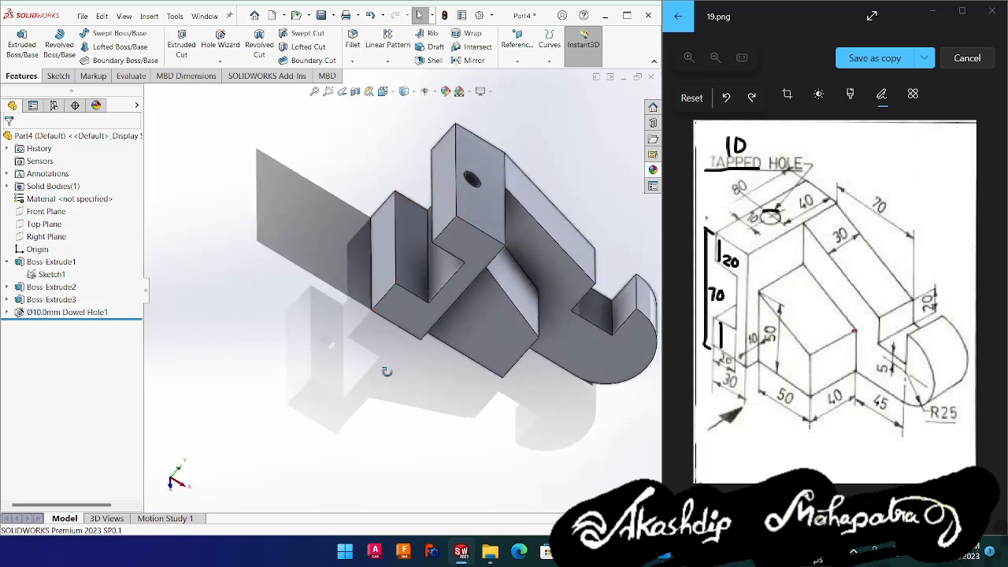
- Apply the satin finish copper appearance to the bracket's entire solid body
{"action": "middle_click_drag", "start_coordinate": [386, 372], "coordinate": [518, 288]}
{"action": "left_click", "coordinate": [652, 170]}
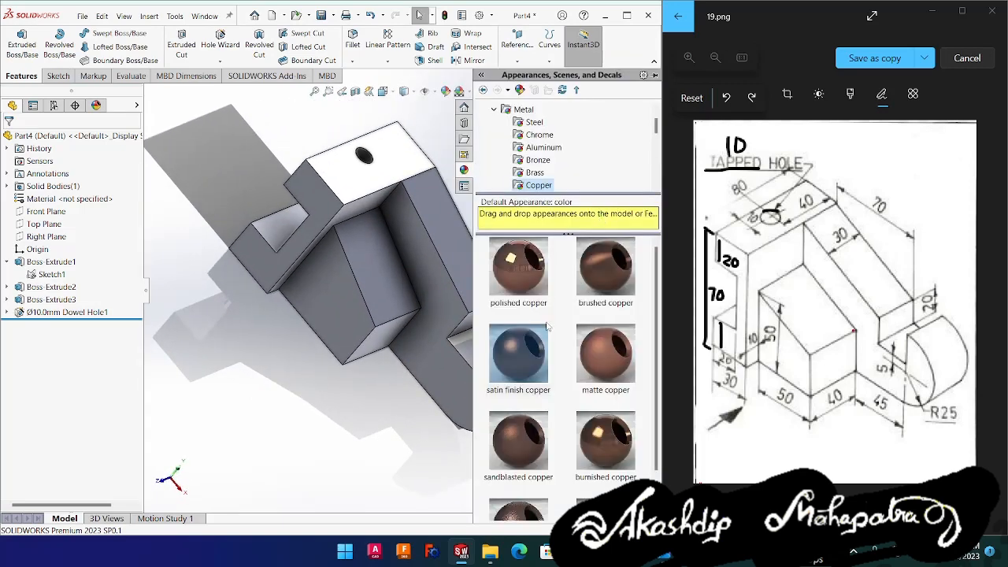
{"action": "scroll", "coordinate": [508, 144], "scroll_direction": "up", "scroll_amount": 2}
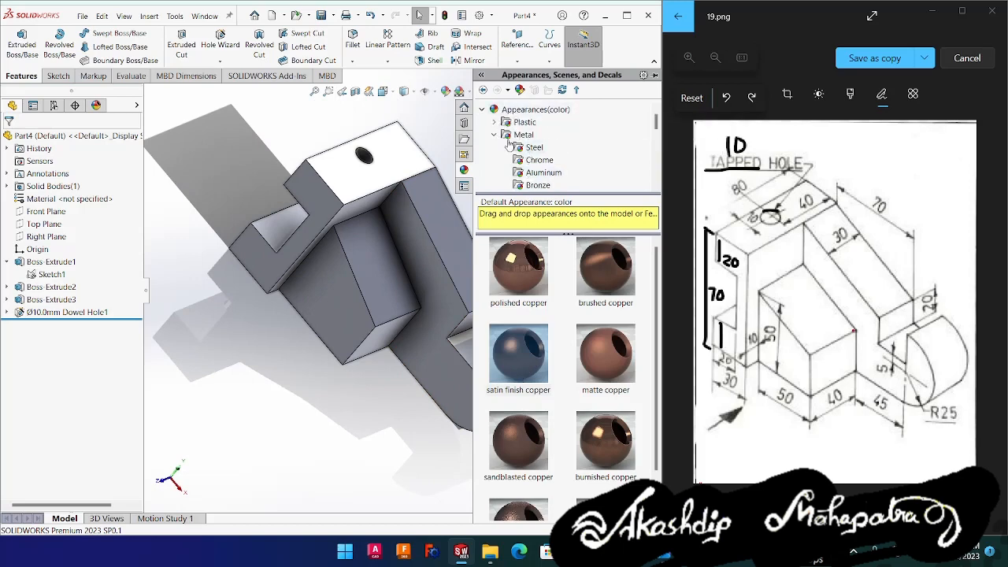
{"action": "scroll", "coordinate": [546, 164], "scroll_direction": "down", "scroll_amount": 2}
{"action": "left_click_drag", "start_coordinate": [532, 341], "coordinate": [403, 266]}
{"action": "left_click", "coordinate": [405, 262]}
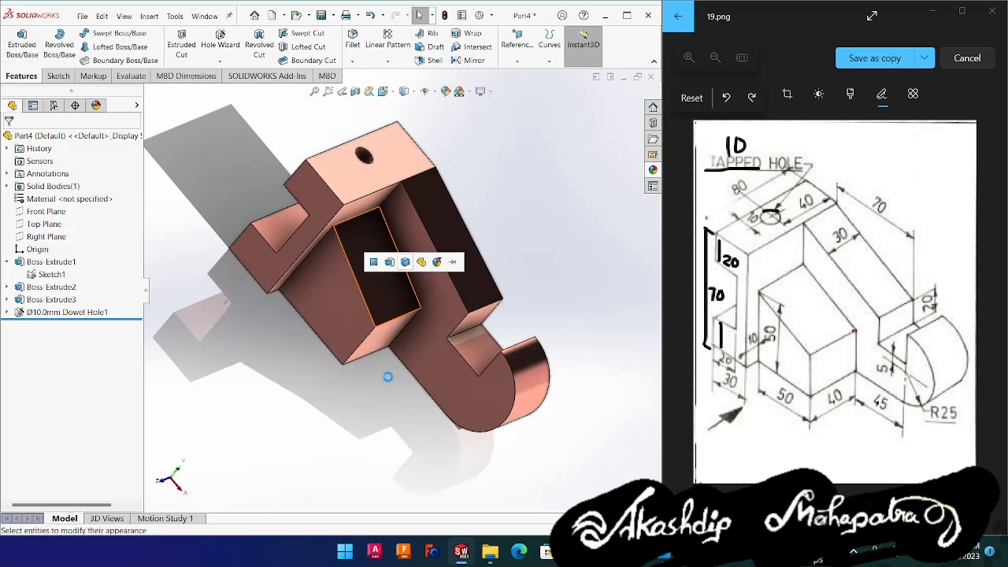
- Inspect the copper-finished bracket from another angle and set the view to isometric, matching the reference drawing
{"action": "middle_click_drag", "start_coordinate": [365, 400], "coordinate": [380, 324]}
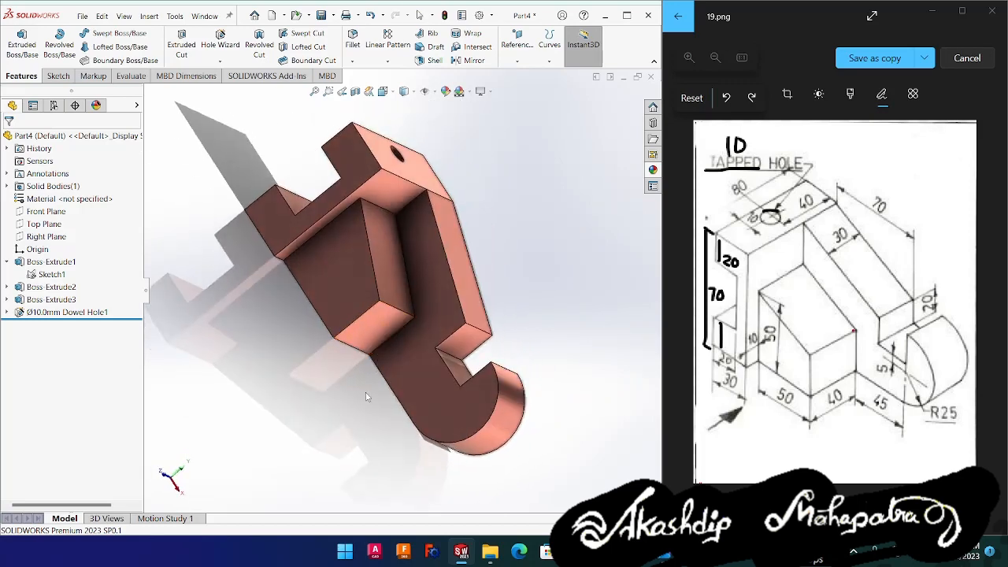
{"action": "key", "text": "space"}
{"action": "left_click", "coordinate": [470, 432]}
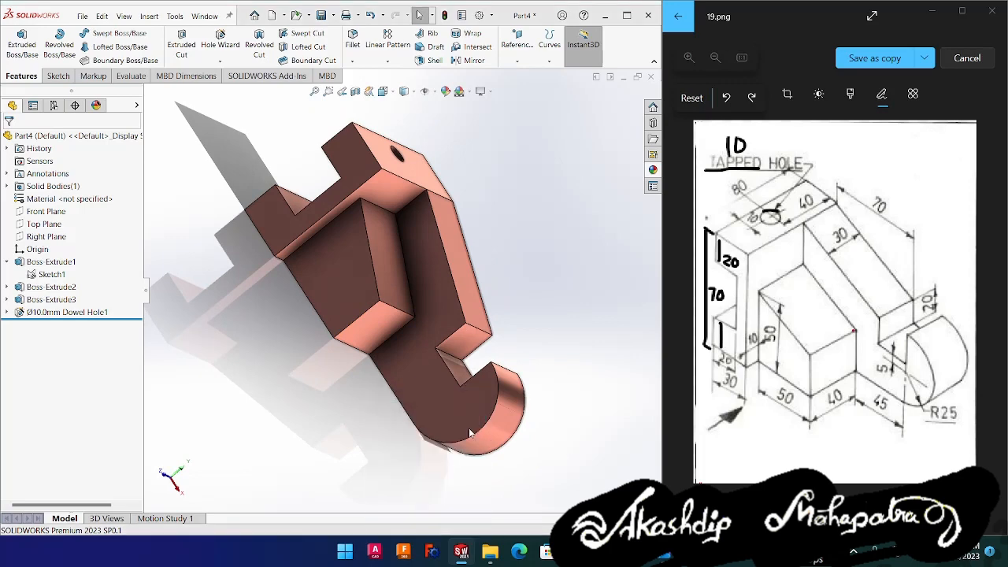
{"action": "middle_click_drag", "start_coordinate": [427, 444], "coordinate": [426, 430]}
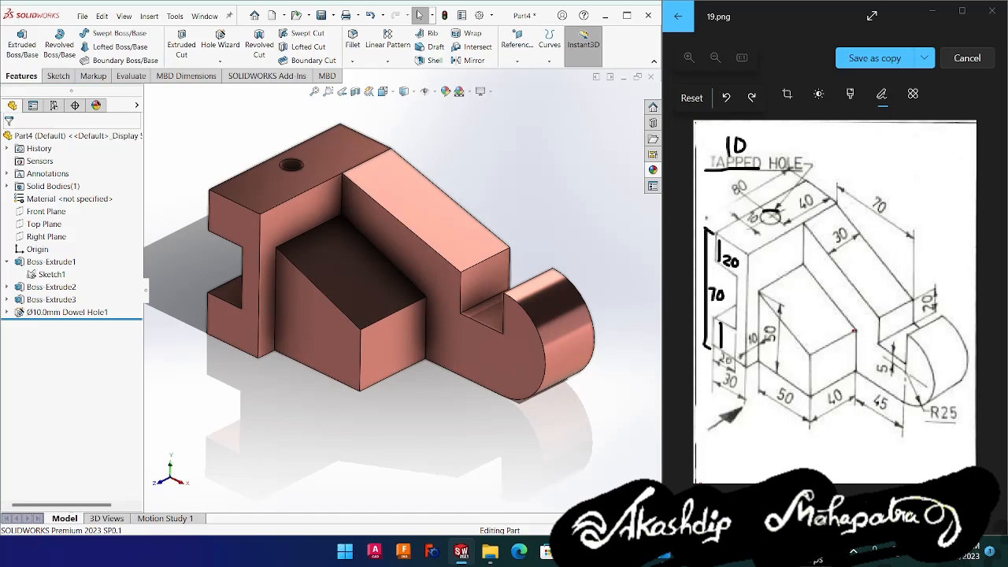